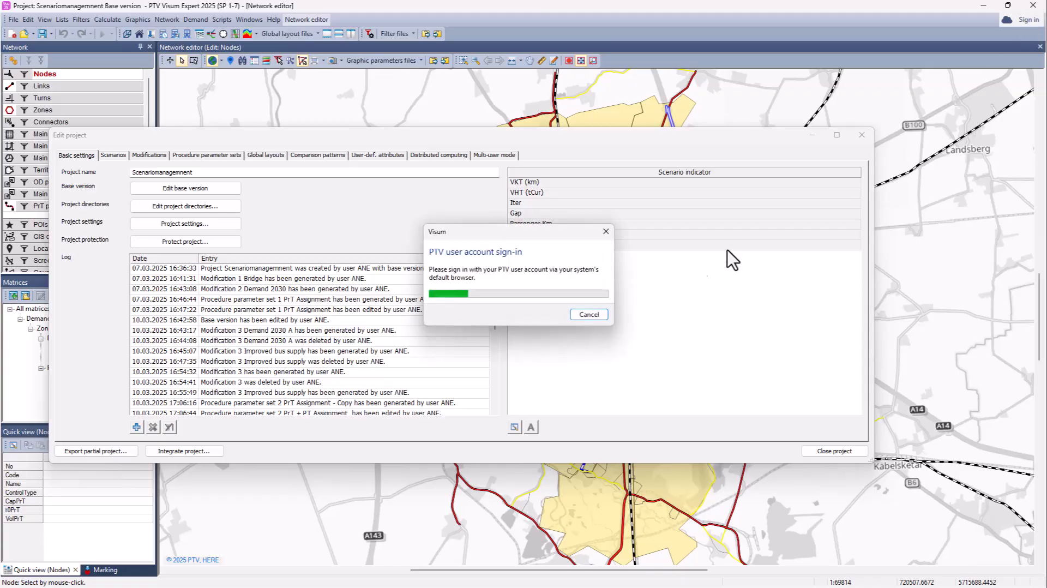
Sign in with the PTV user account and open the PTV Big Picture Internal subscription in the browser
{"action": "left_click", "coordinate": [490, 398]}
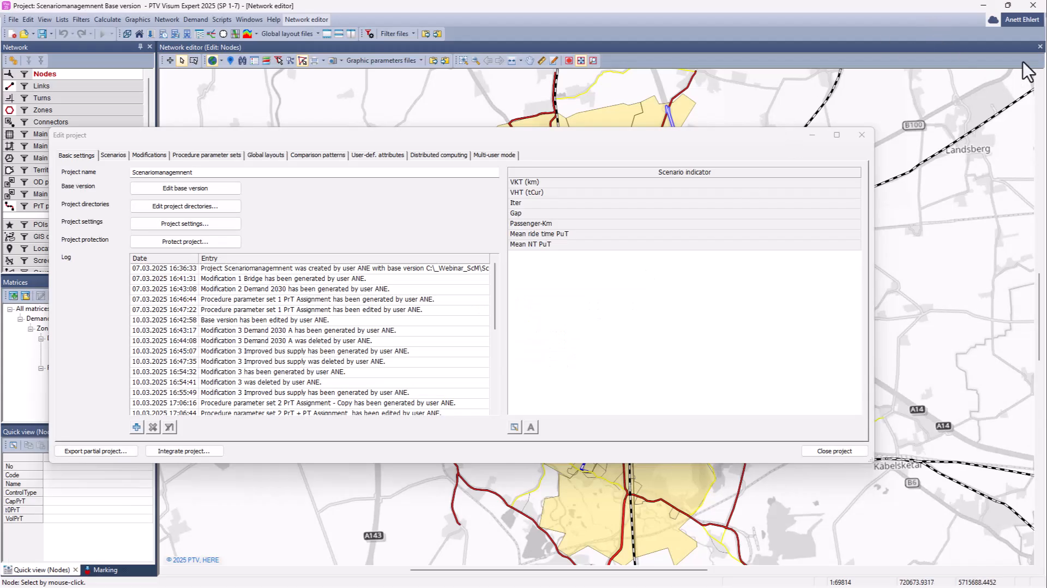
{"action": "left_click", "coordinate": [1019, 21]}
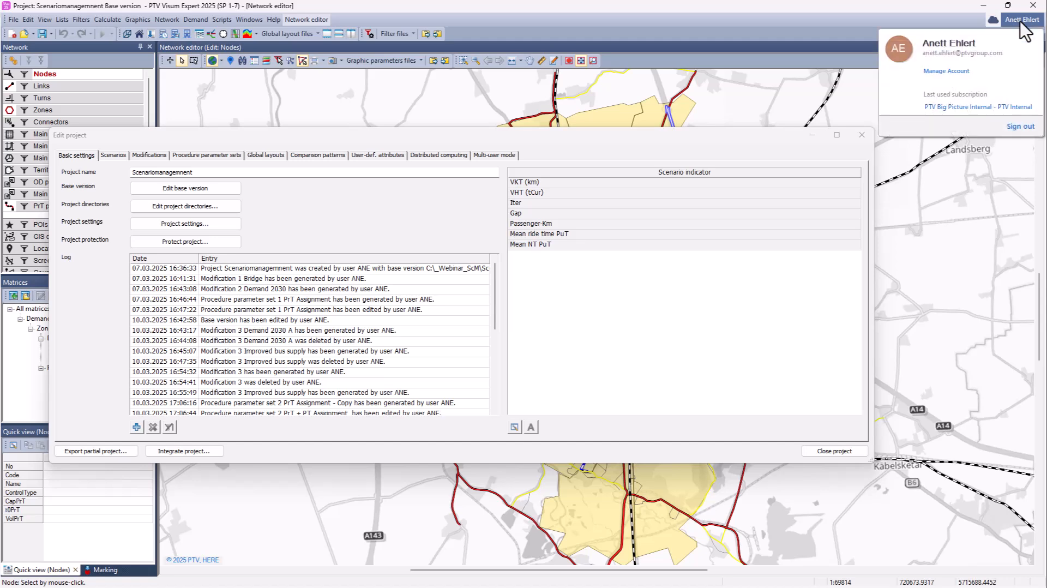
{"action": "left_click", "coordinate": [972, 108]}
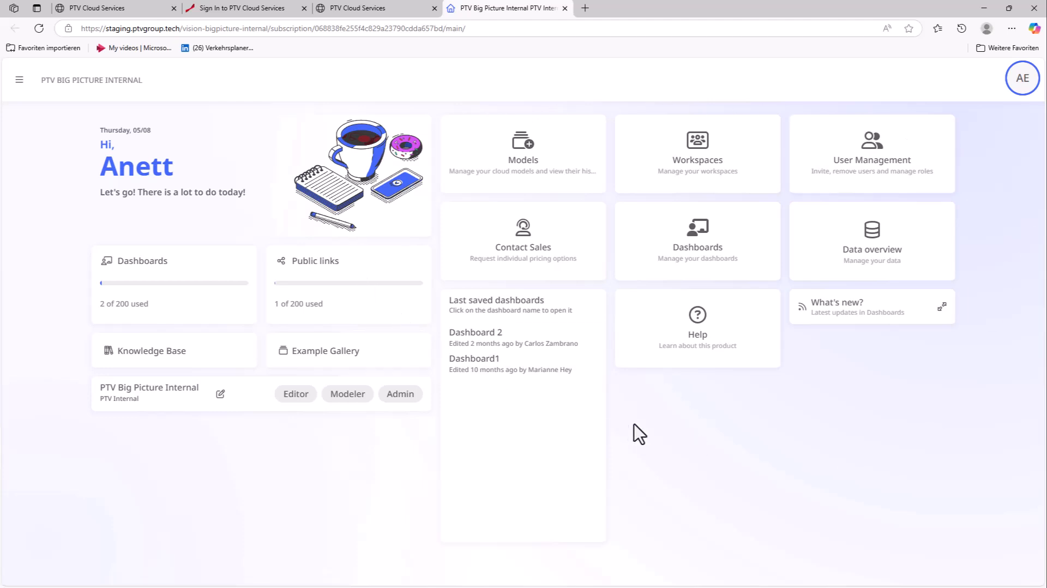
Open the subscription's models overview and filter it to the ScM Video Series workspace
{"action": "left_click", "coordinate": [519, 159]}
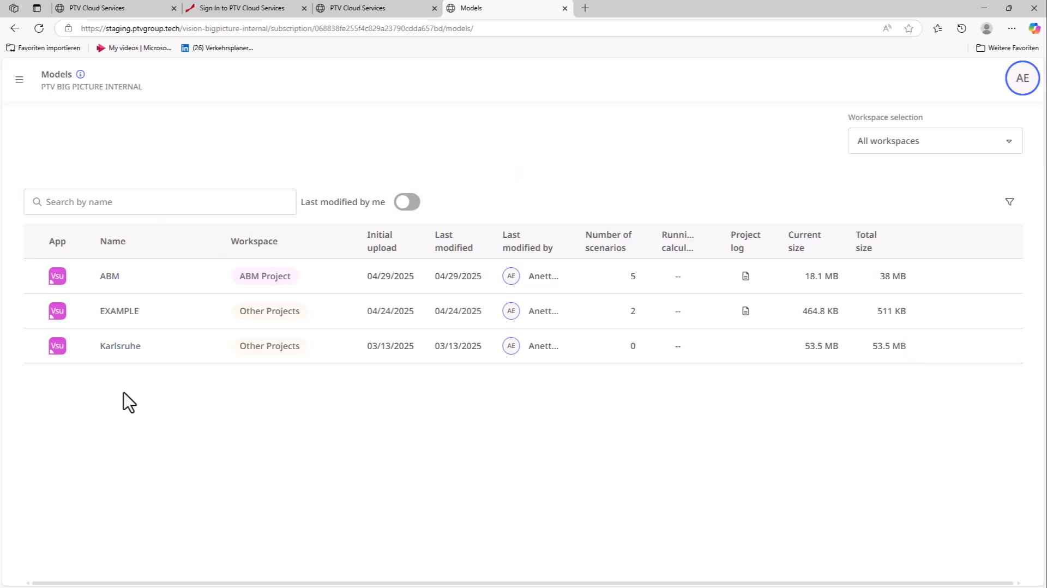
{"action": "left_click", "coordinate": [943, 146]}
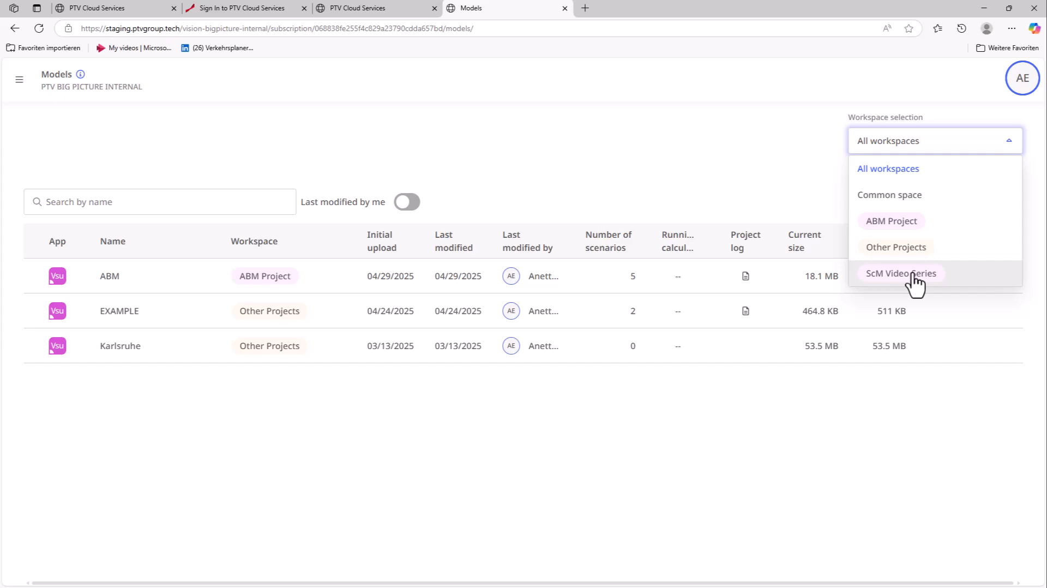
{"action": "left_click", "coordinate": [914, 284]}
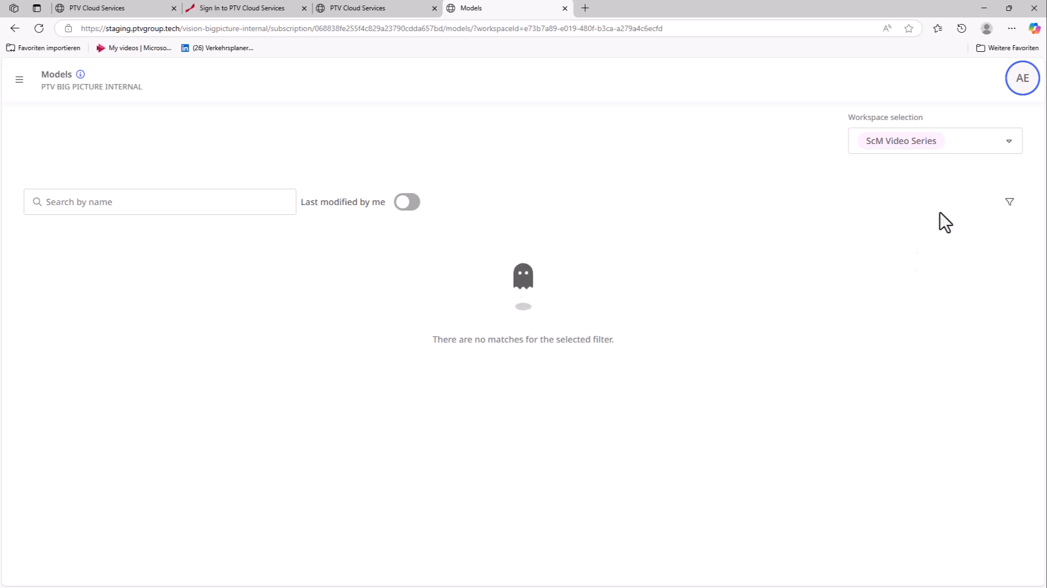
Switch to PTV Visum and save the project as a cloud model named Scenariomanagement in the ScM Video Series workspace
{"action": "left_click", "coordinate": [983, 8]}
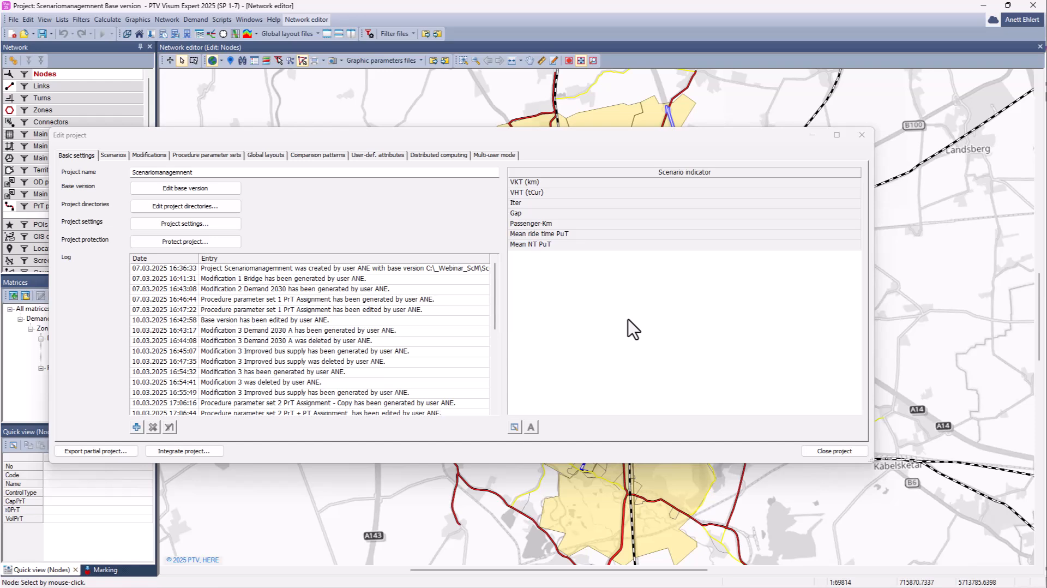
{"action": "left_click", "coordinate": [13, 20]}
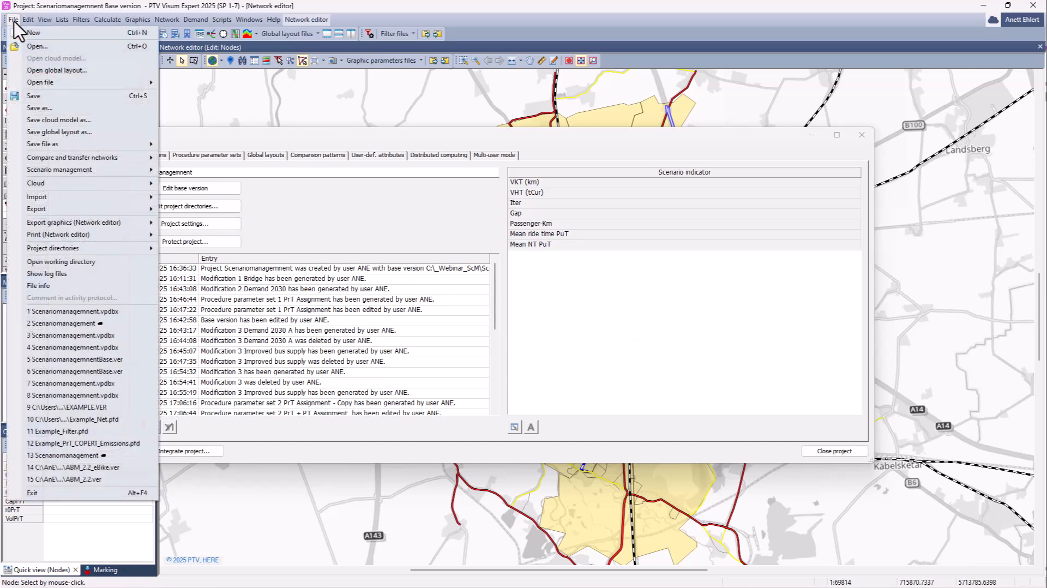
{"action": "left_click", "coordinate": [27, 120]}
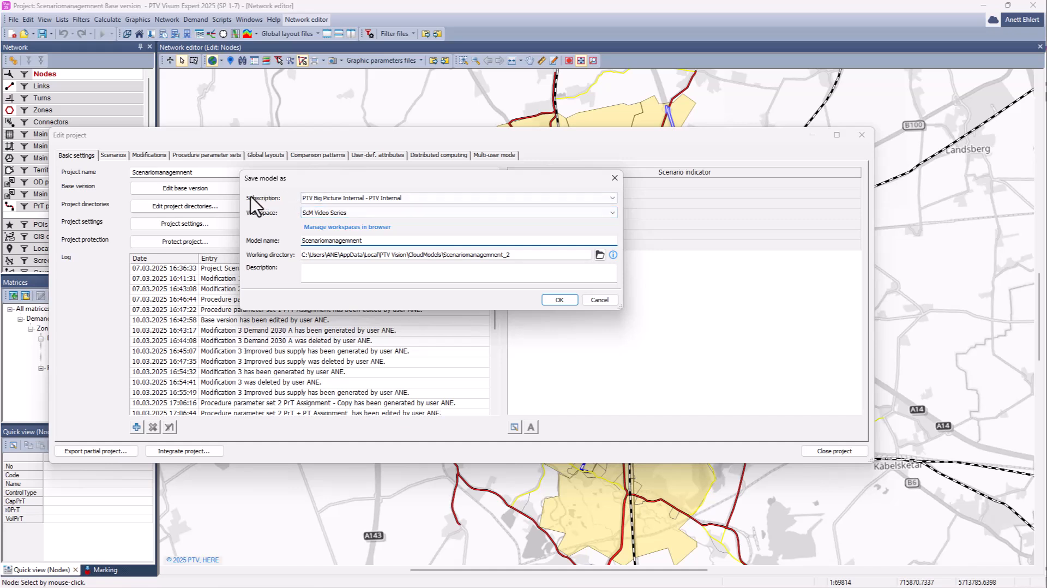
{"action": "left_click", "coordinate": [613, 213]}
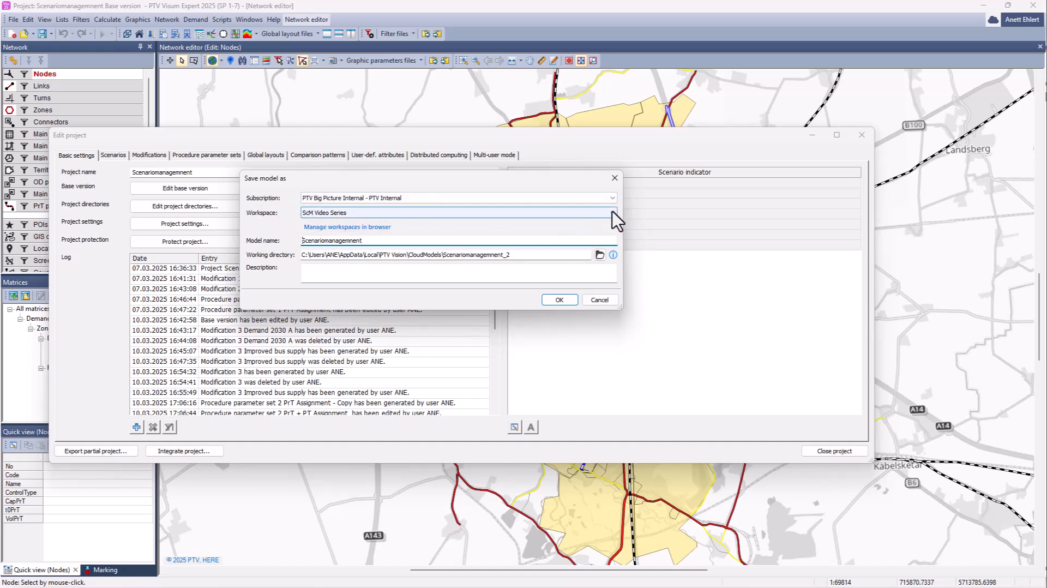
{"action": "left_click", "coordinate": [613, 213]}
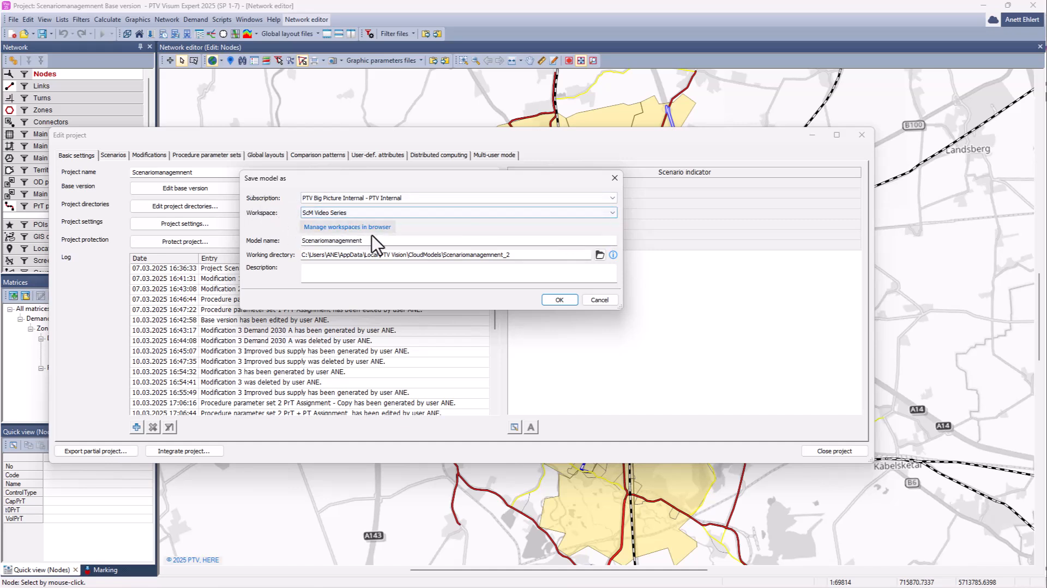
{"action": "left_click_drag", "start_coordinate": [350, 240], "coordinate": [354, 241]}
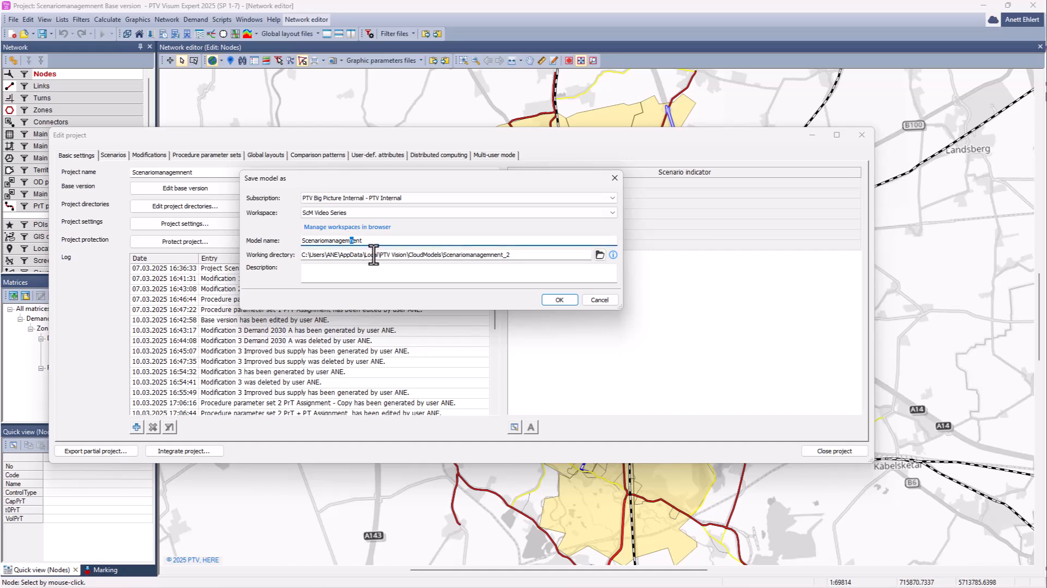
{"action": "key", "text": "BackSpace"}
{"action": "left_click", "coordinate": [564, 300]}
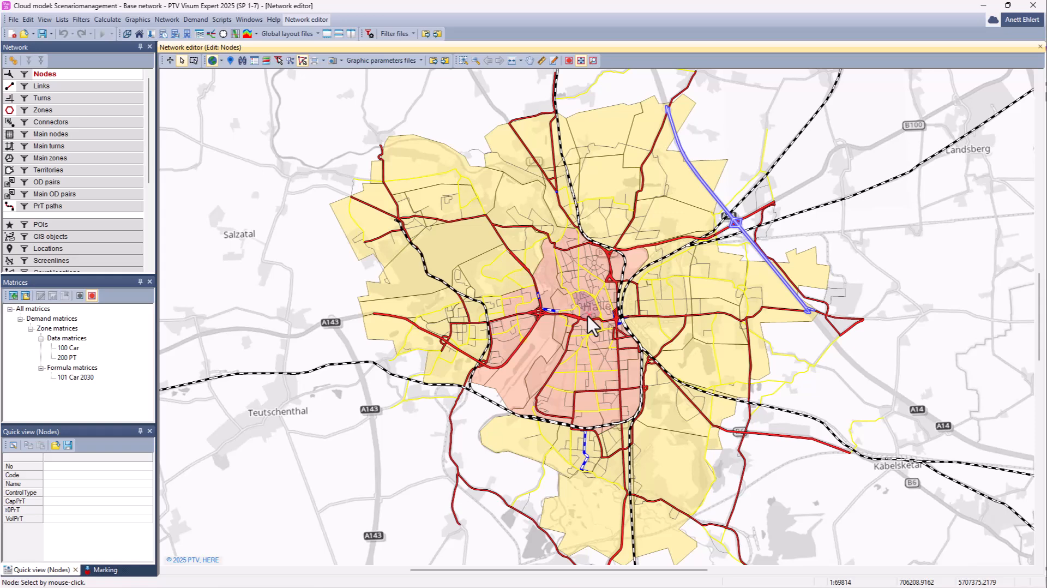
{"action": "left_click", "coordinate": [513, 274]}
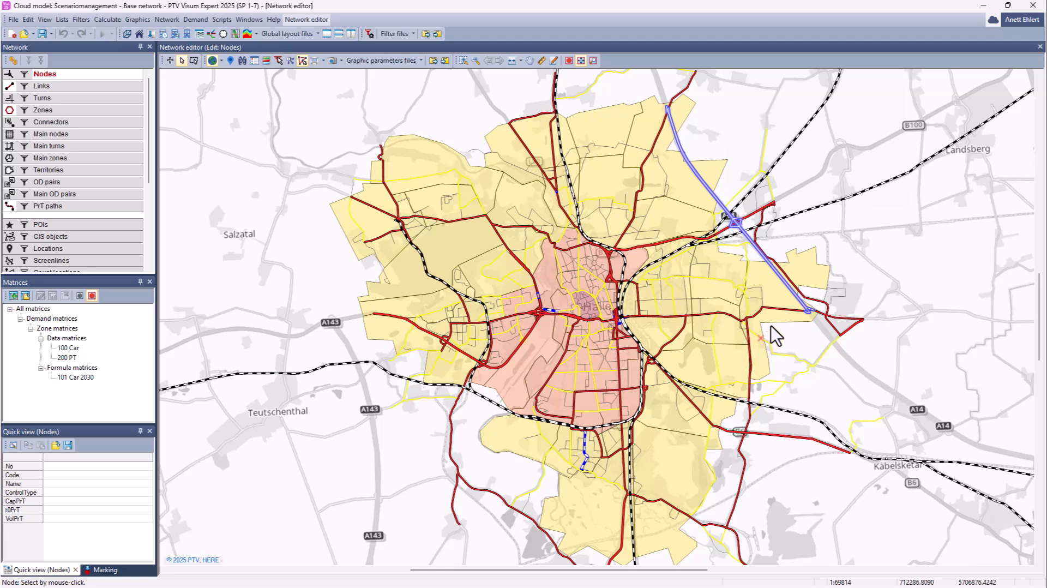
Switch to the browser, refresh the models overview and view the project log of the Scenariomanagement model
{"action": "left_click", "coordinate": [1026, 19]}
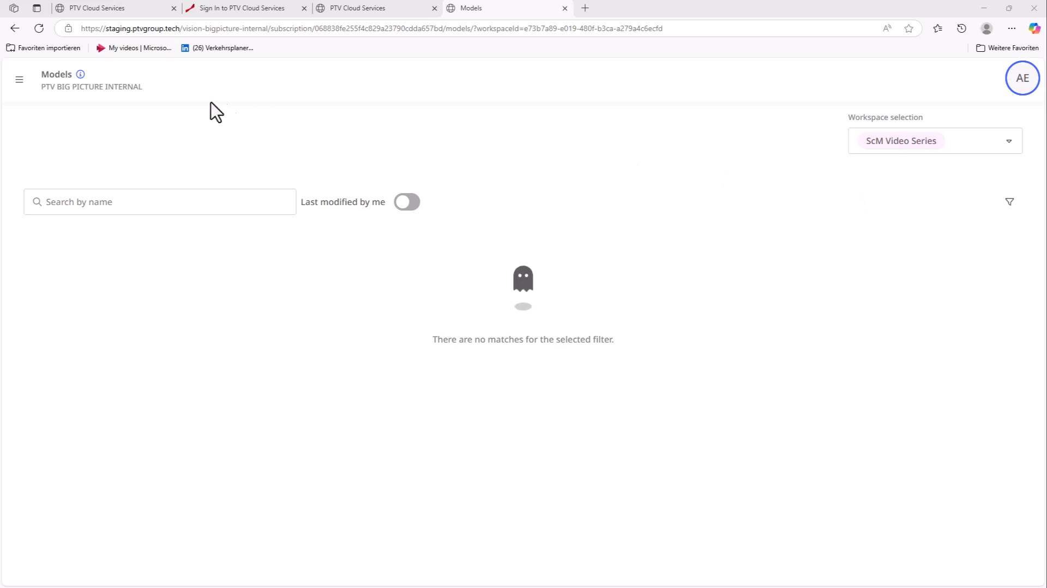
{"action": "left_click", "coordinate": [39, 29]}
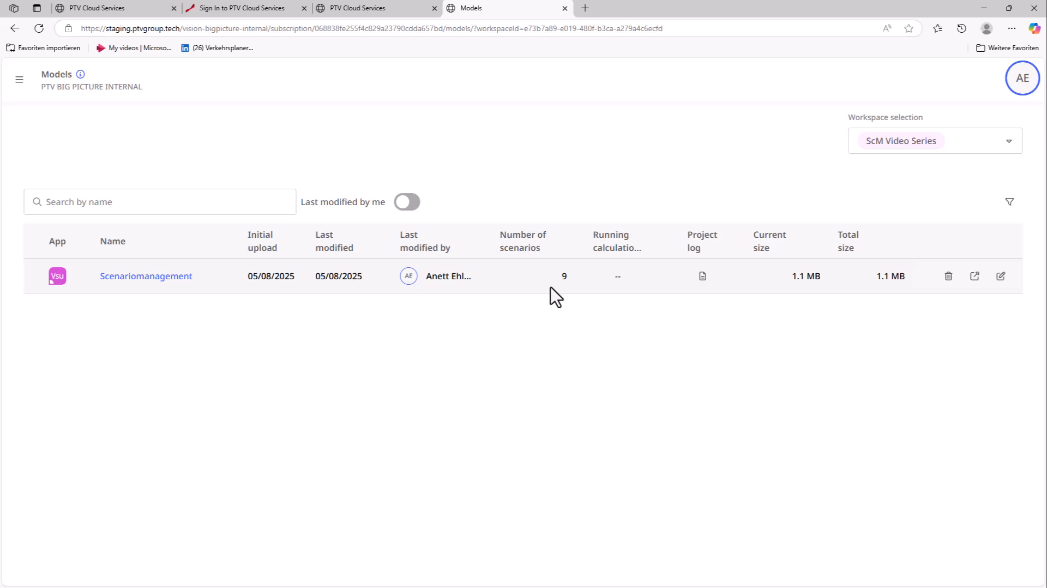
{"action": "left_click", "coordinate": [700, 282]}
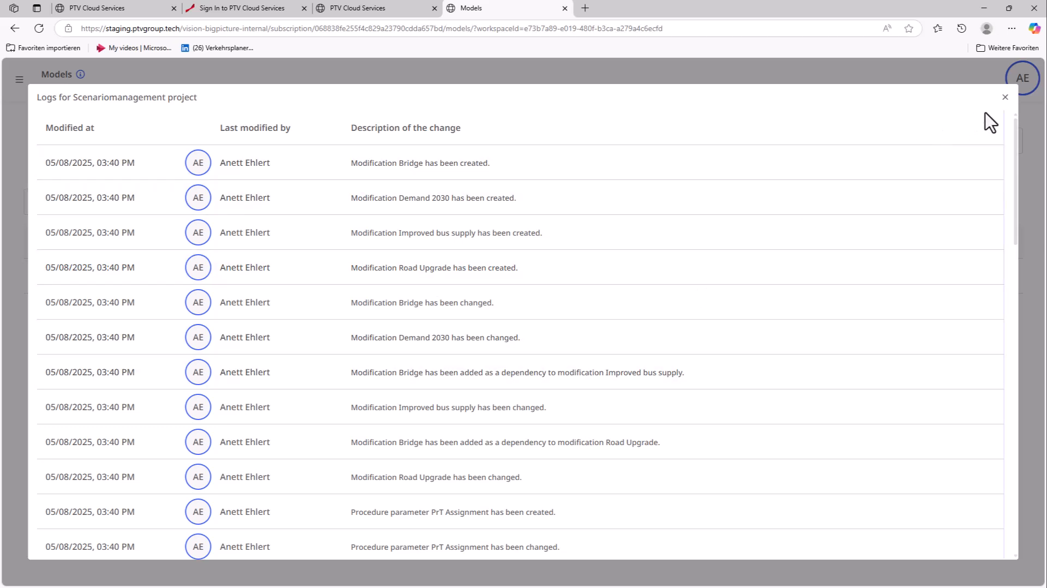
{"action": "left_click", "coordinate": [1006, 99]}
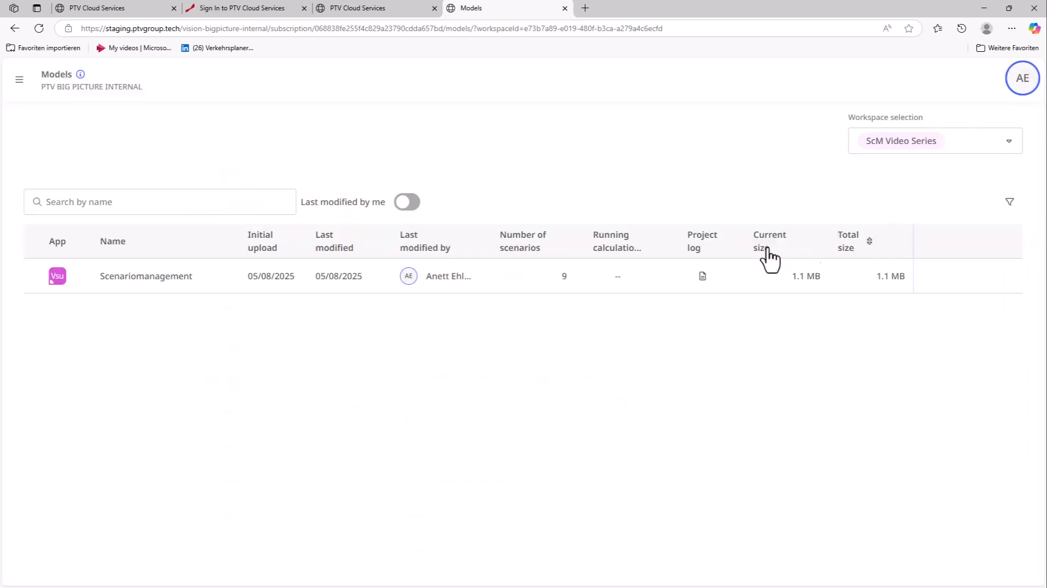
Check the name and workspace options in the Scenariomanagement model's settings, and leave them without saving
{"action": "mouse_move", "coordinate": [944, 287]}
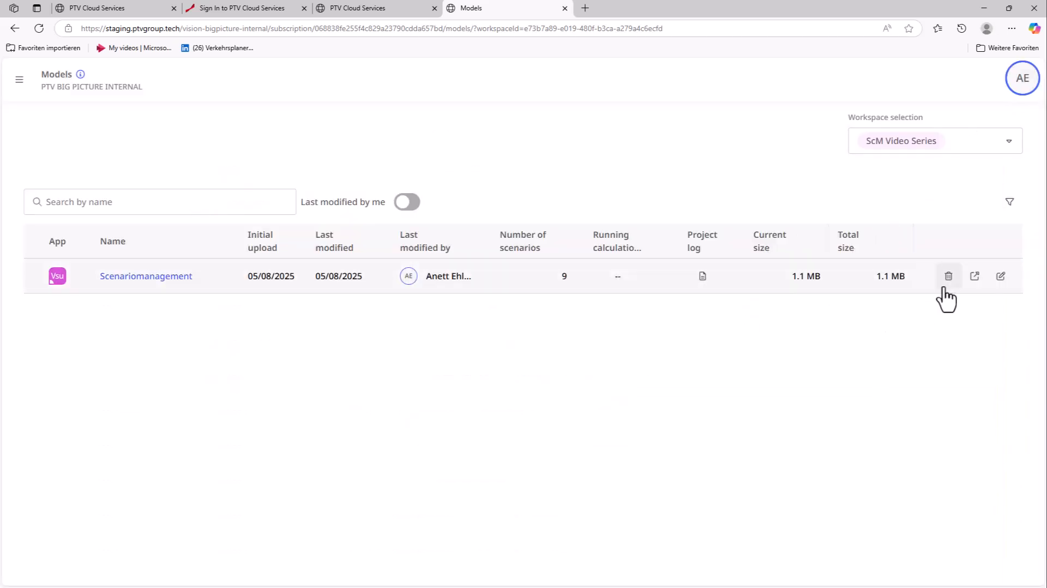
{"action": "left_click", "coordinate": [1000, 277]}
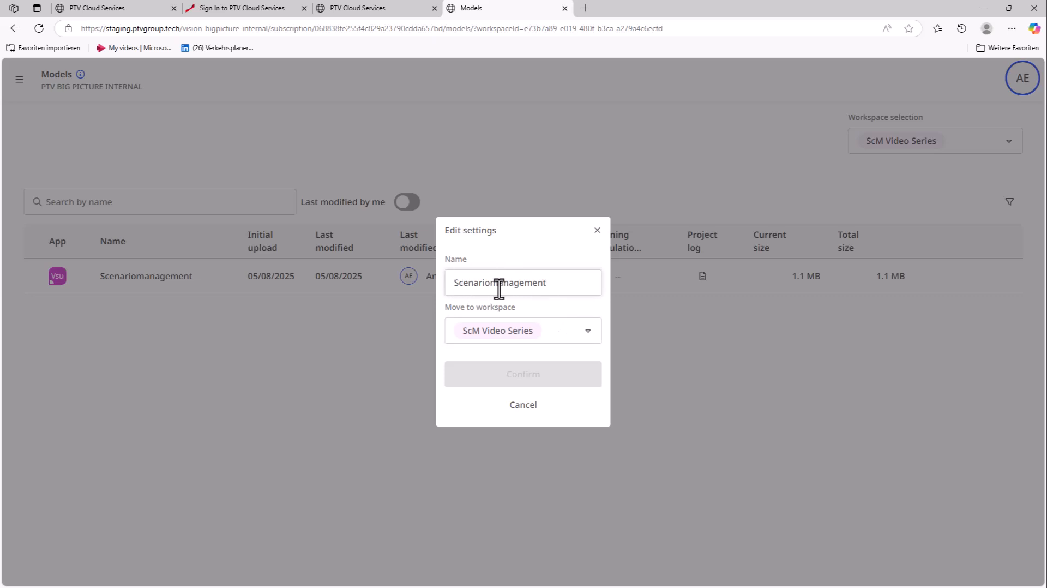
{"action": "left_click", "coordinate": [587, 333]}
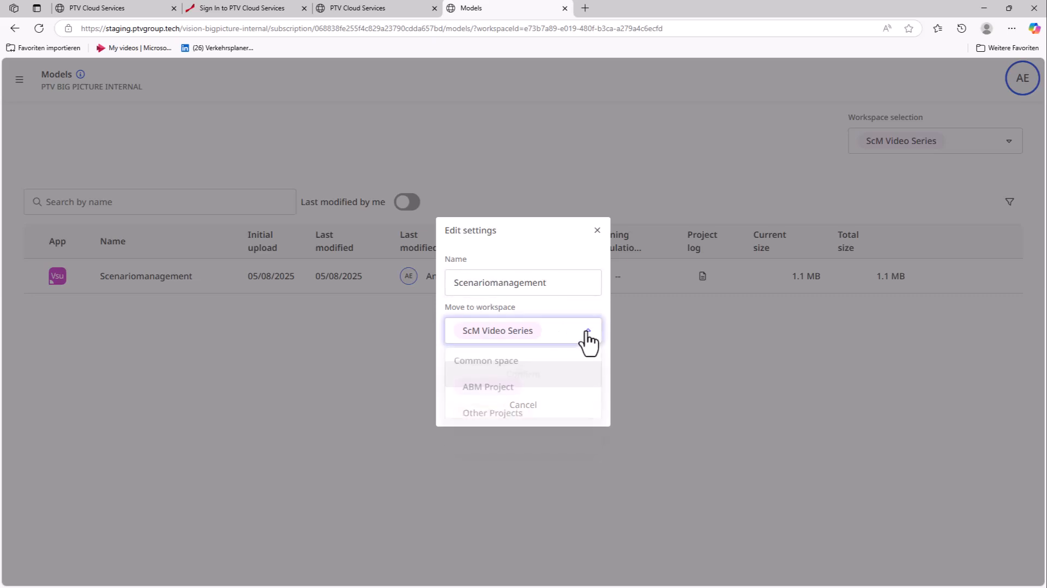
{"action": "left_click", "coordinate": [588, 334]}
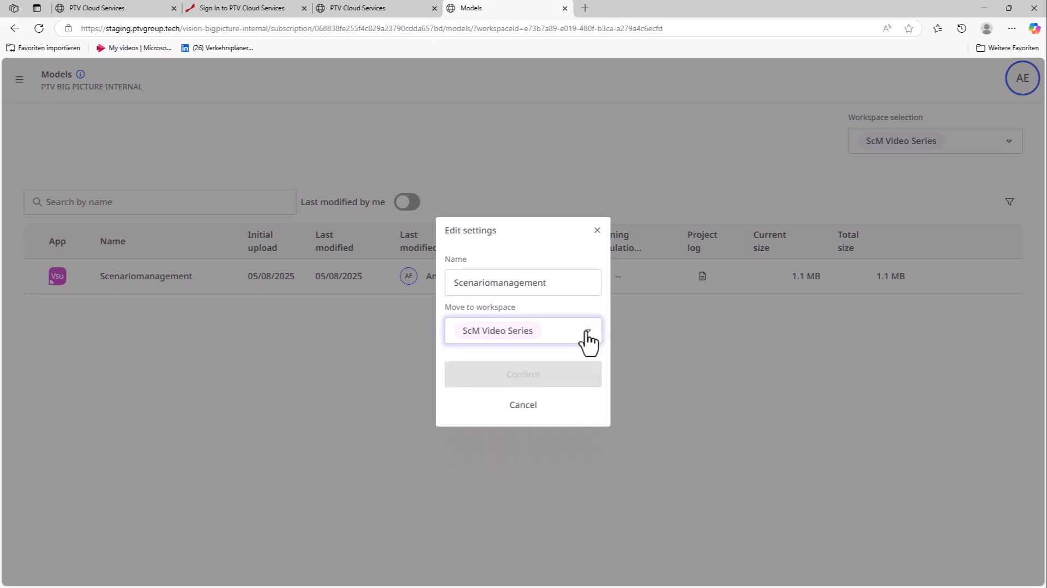
{"action": "left_click", "coordinate": [522, 405]}
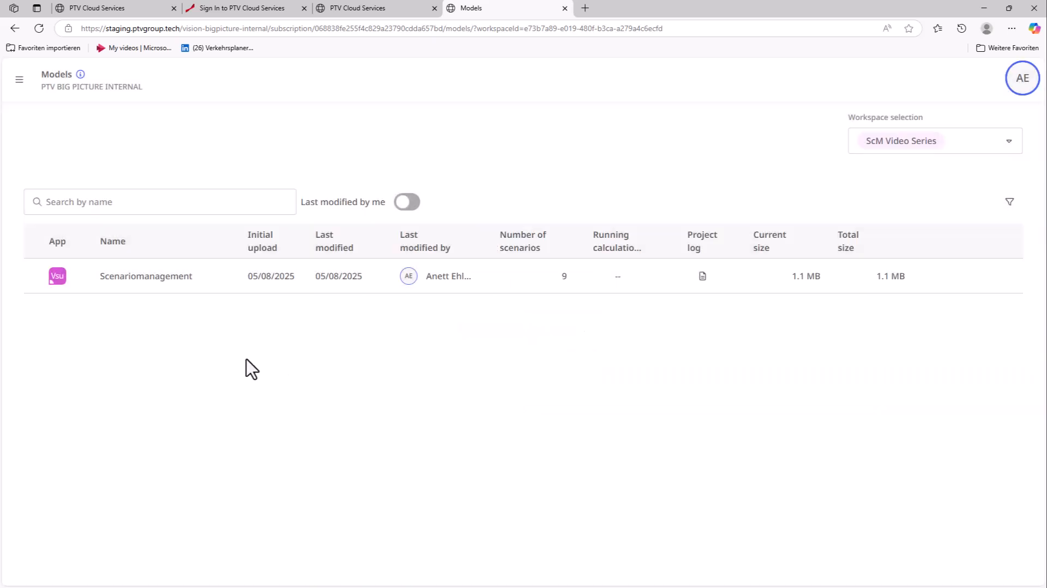
Open the Scenariomanagement model and examine its network, modifications, procedure parameter sets, scenarios and scenario KPIs
{"action": "left_click", "coordinate": [150, 282]}
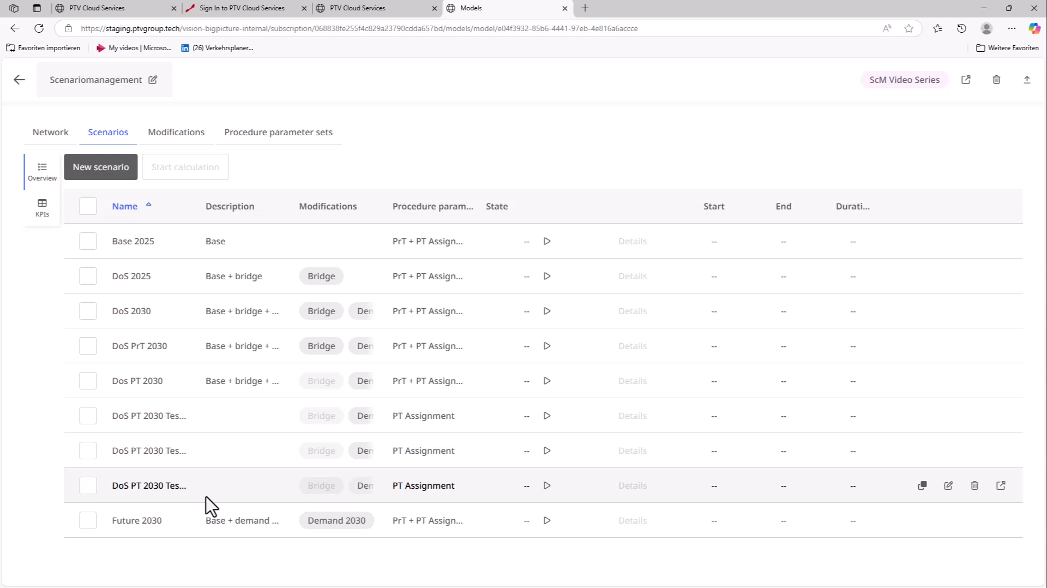
{"action": "left_click", "coordinate": [47, 134]}
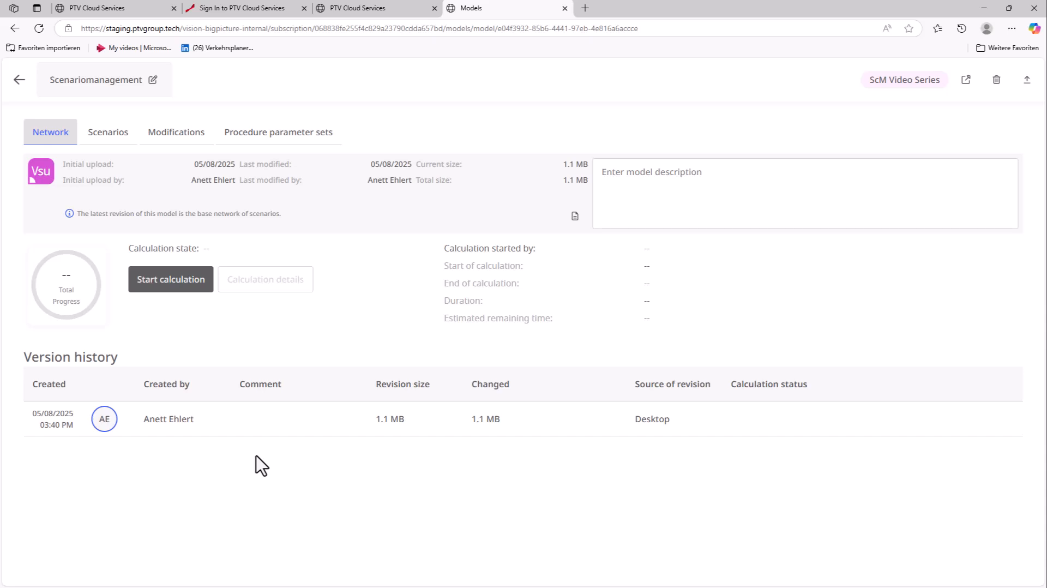
{"action": "left_click", "coordinate": [166, 136]}
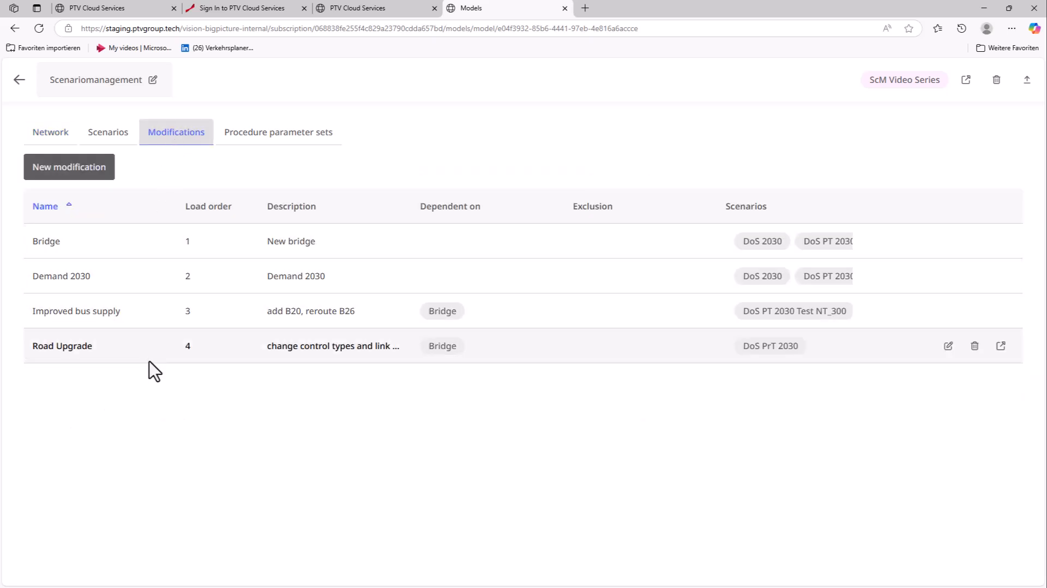
{"action": "left_click", "coordinate": [284, 137]}
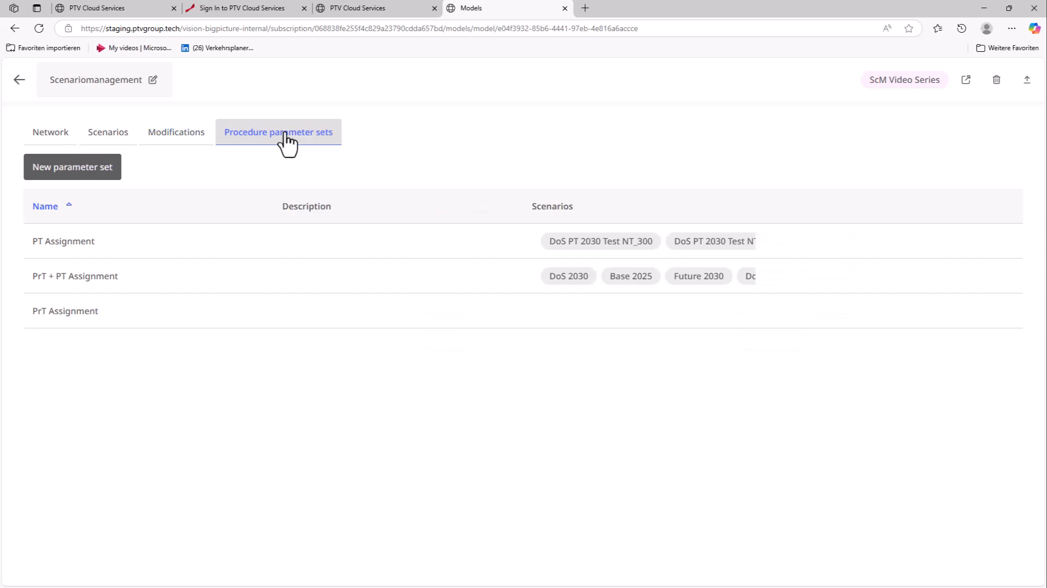
{"action": "left_click", "coordinate": [112, 139]}
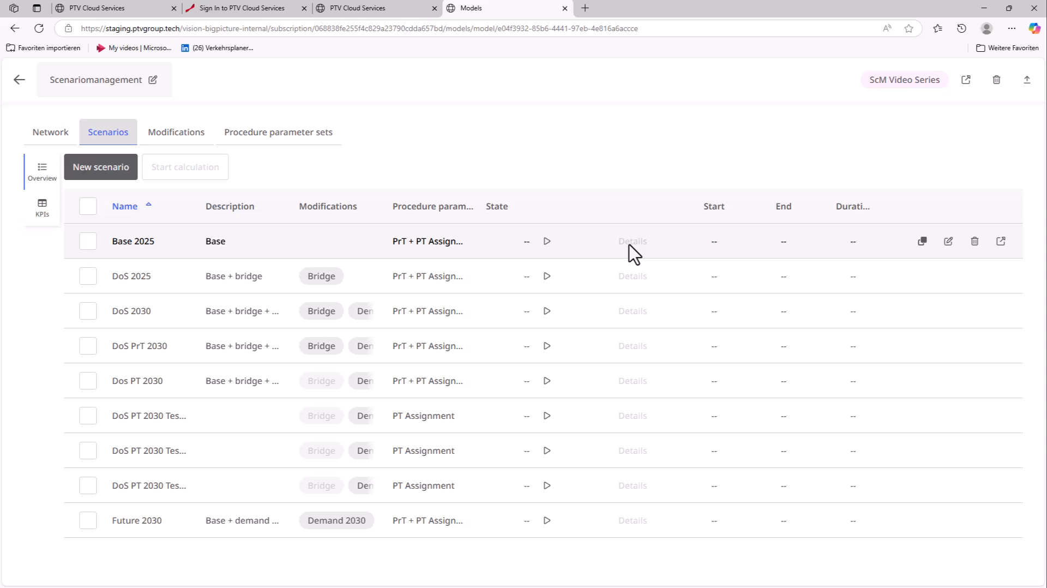
{"action": "left_click", "coordinate": [42, 212]}
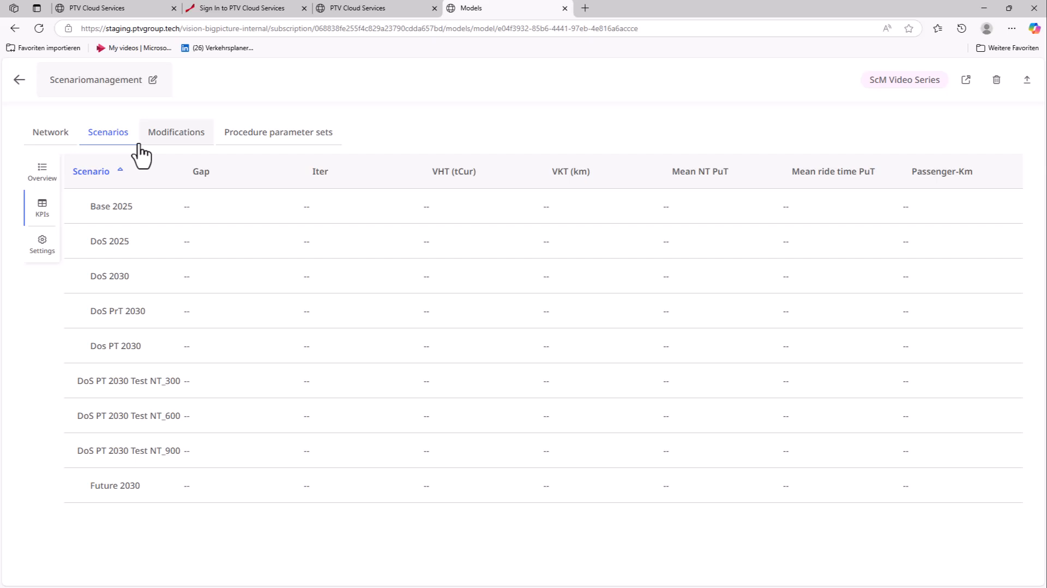
Open the revision listed in the network's version history in PTV Visum, allowing the browser to launch the application
{"action": "left_click", "coordinate": [48, 143]}
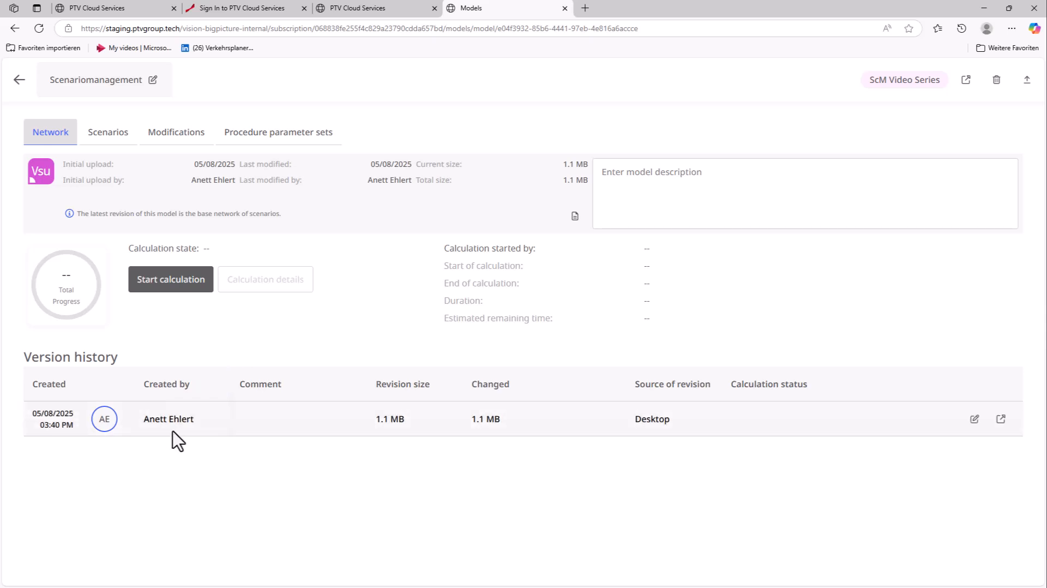
{"action": "mouse_move", "coordinate": [992, 423]}
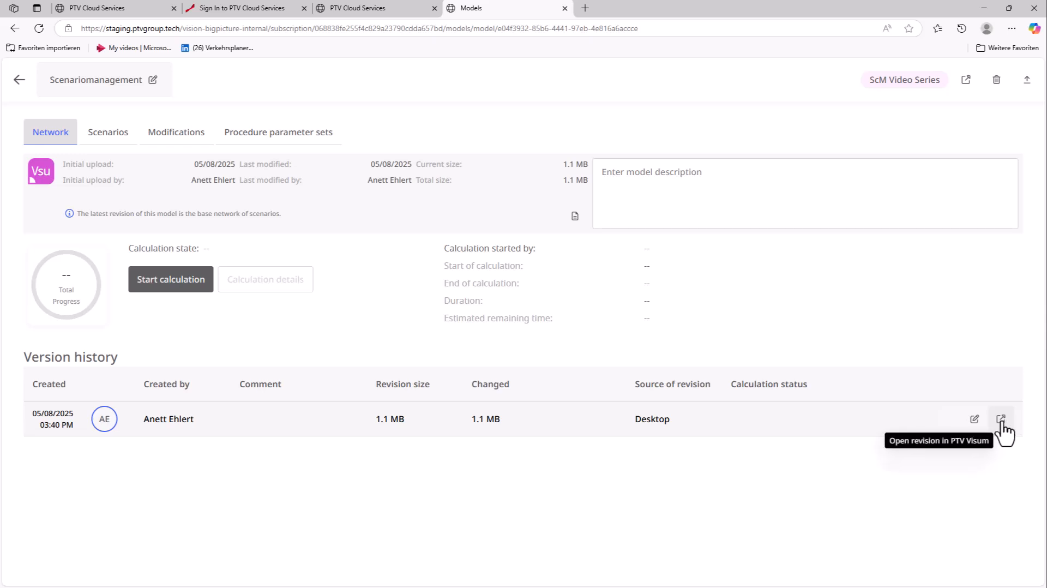
{"action": "left_click", "coordinate": [1002, 420]}
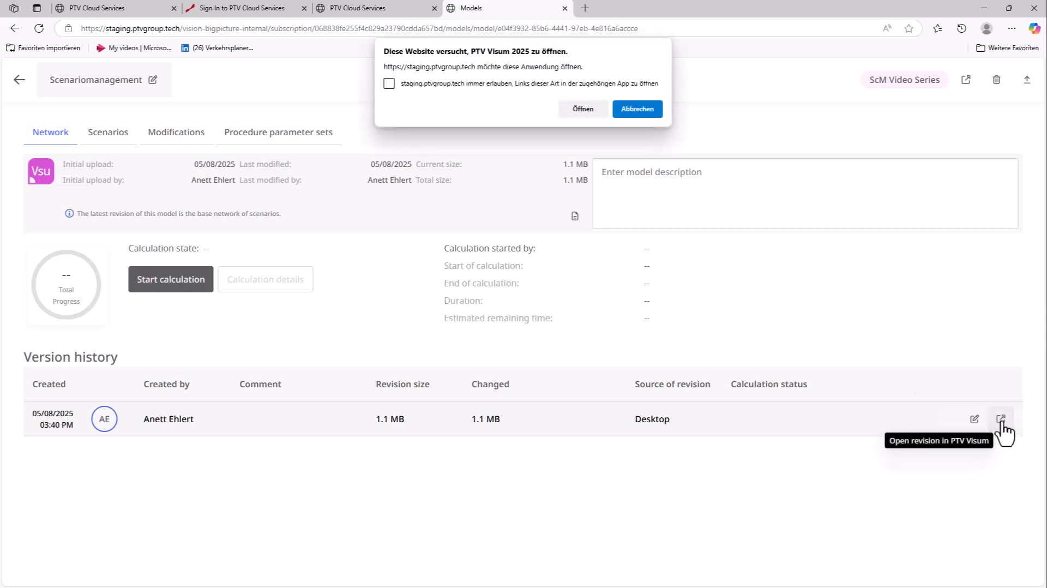
{"action": "left_click", "coordinate": [583, 109]}
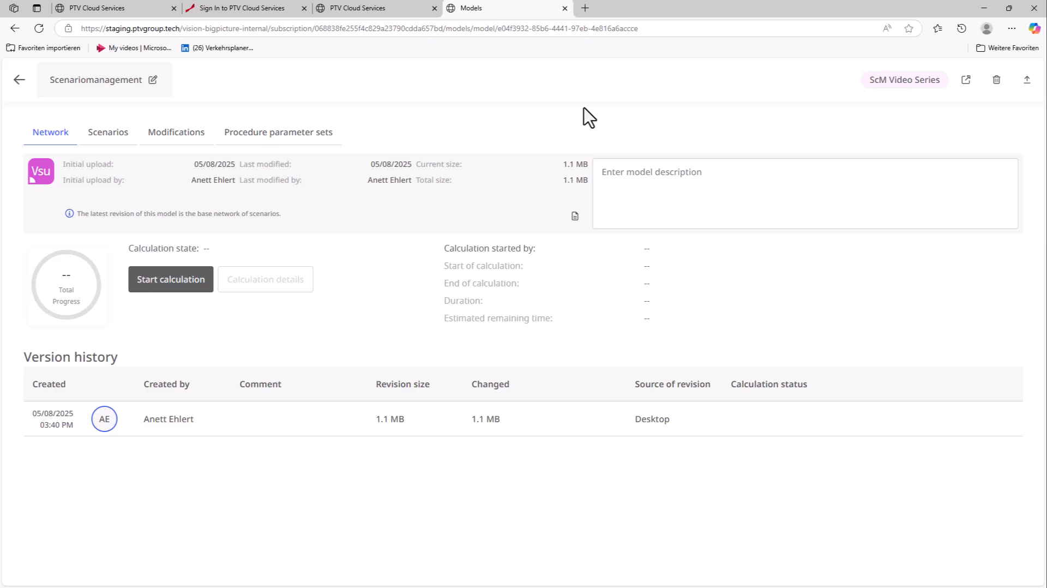
{"action": "mouse_move", "coordinate": [1001, 419]}
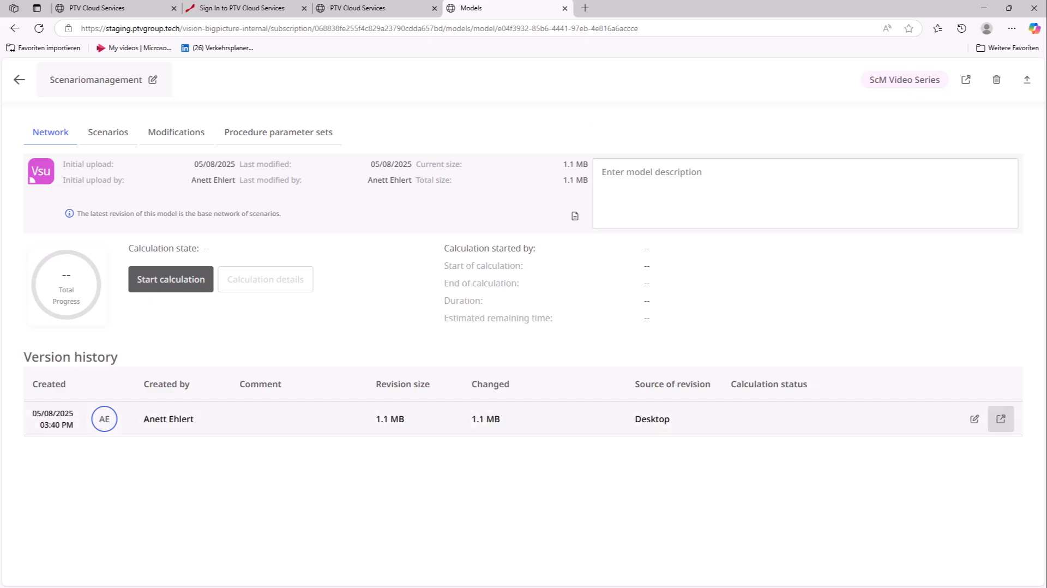
{"action": "left_click", "coordinate": [1001, 419]}
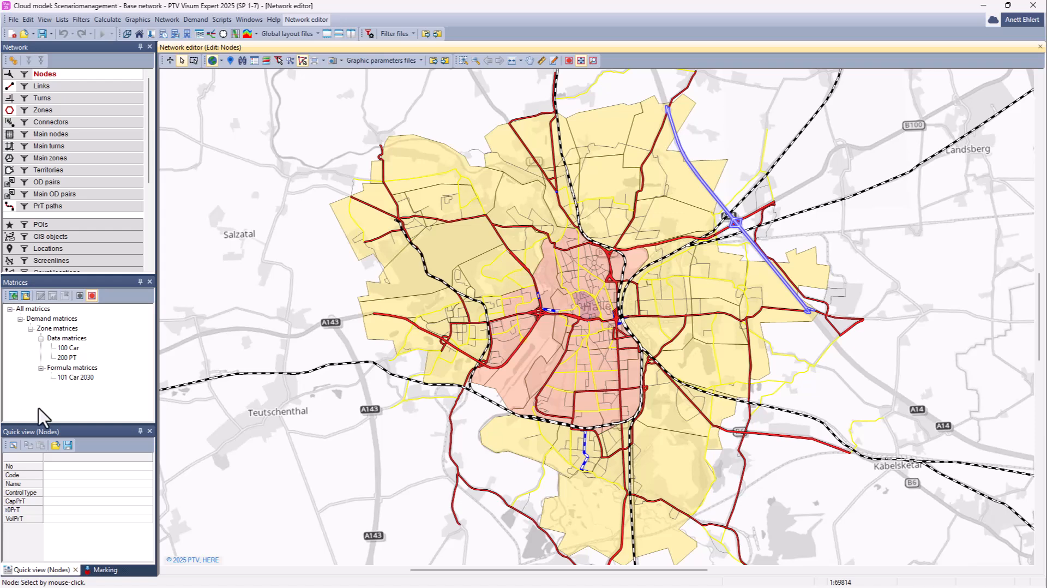
Create a user-defined link attribute named HasBikeLane with data type Integer, keeping the default data attribute settings
{"action": "left_click", "coordinate": [168, 20]}
{"action": "left_click", "coordinate": [206, 70]}
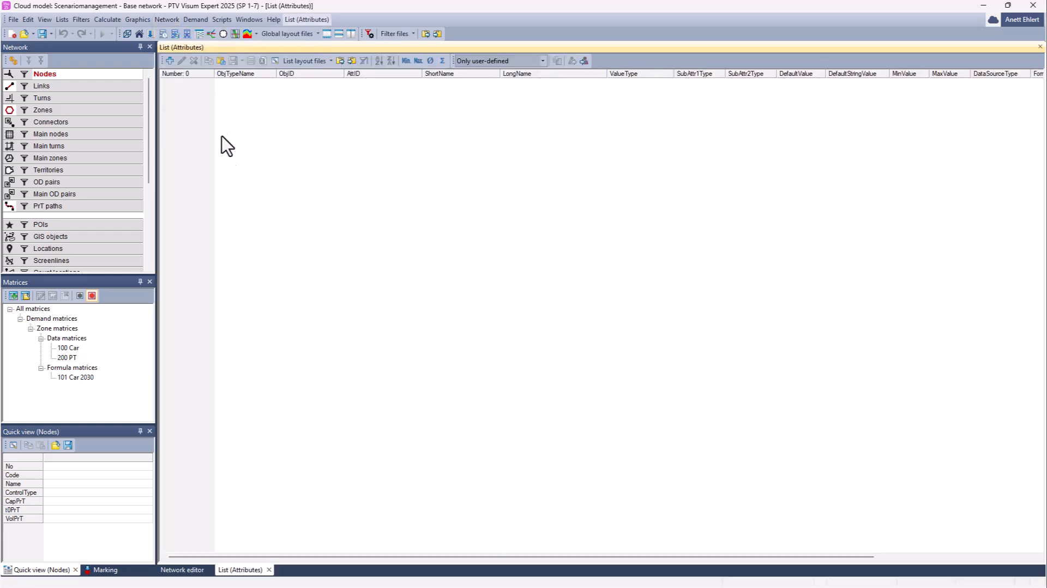
{"action": "left_click", "coordinate": [169, 61]}
{"action": "left_click", "coordinate": [521, 324]}
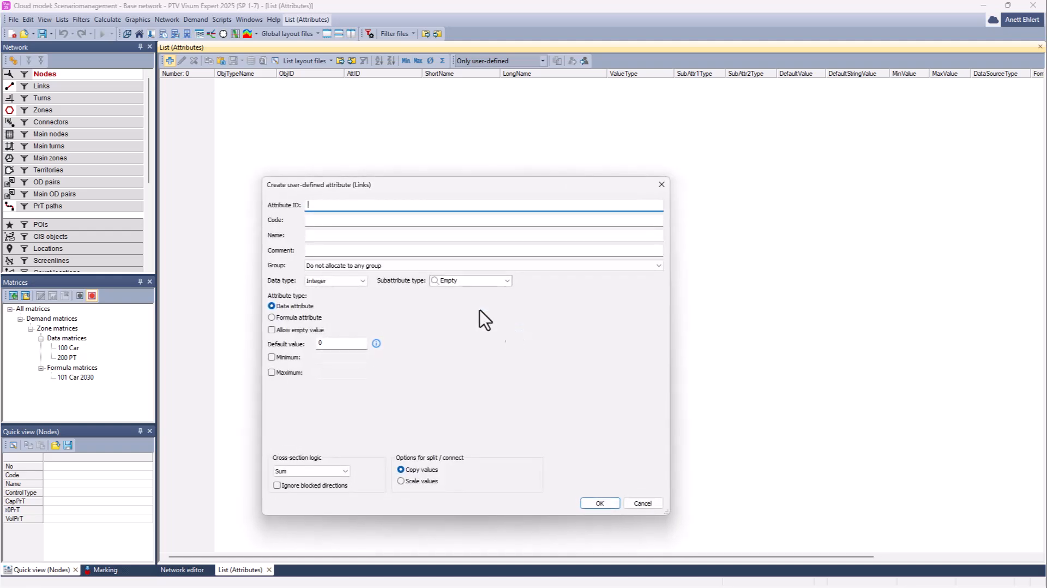
{"action": "type", "text": "HasBikeLane"}
{"action": "left_click", "coordinate": [313, 224]}
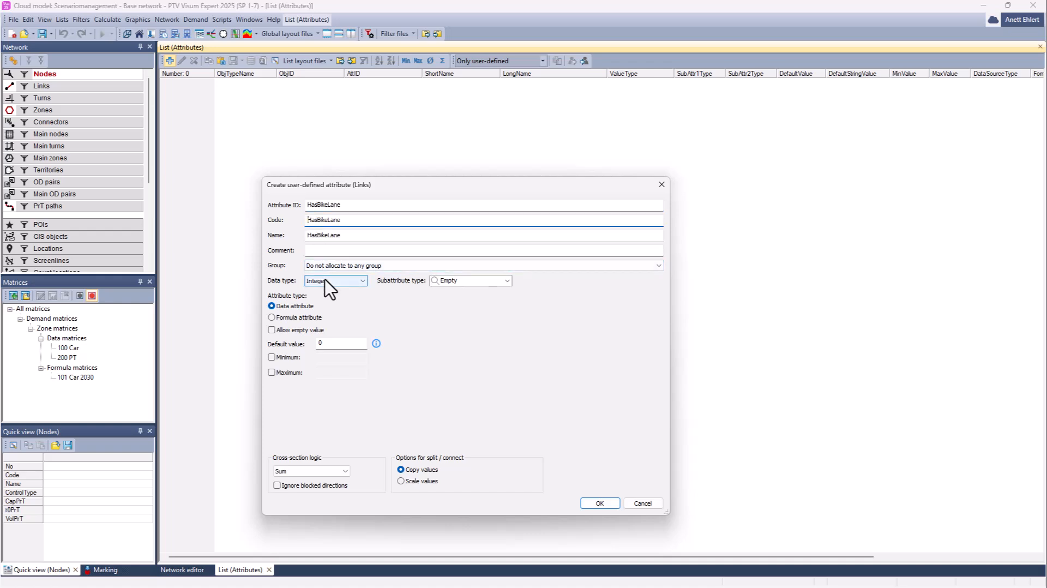
{"action": "left_click", "coordinate": [599, 503]}
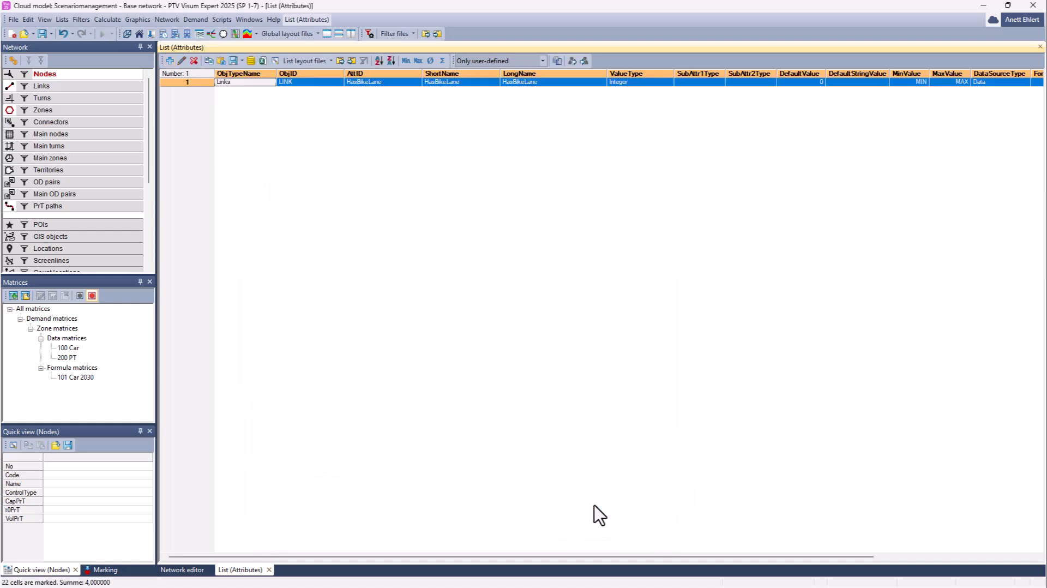
Save the cloud model with the revision comment "Add Uda Bike lane" and close the attributes list
{"action": "left_click", "coordinate": [42, 33]}
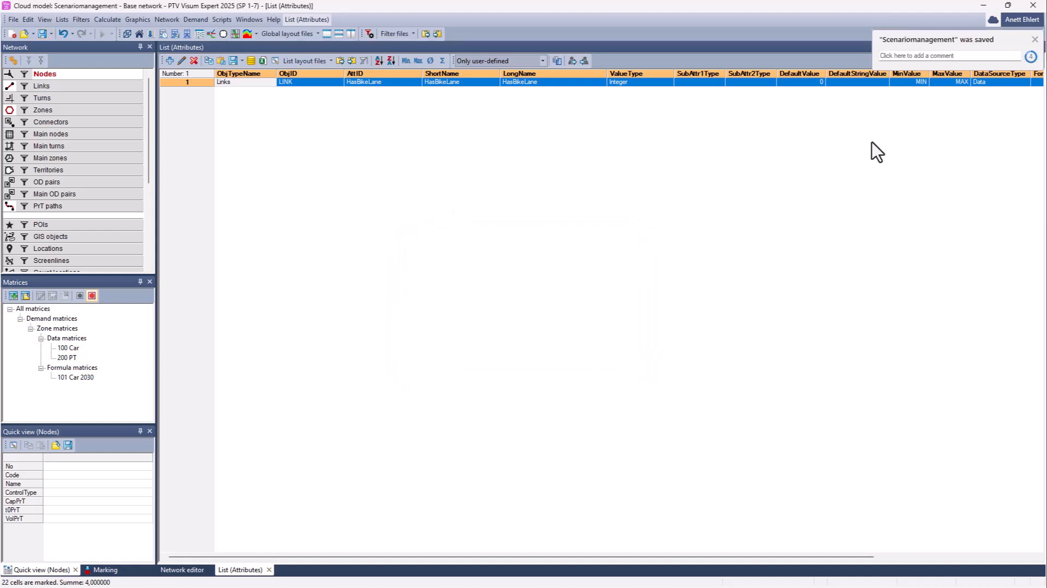
{"action": "left_click", "coordinate": [893, 56]}
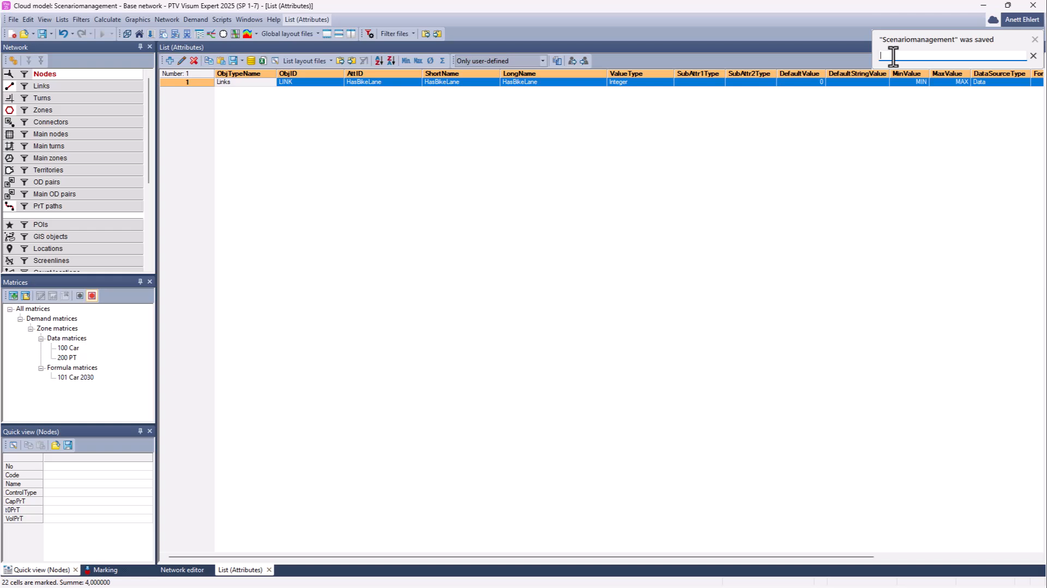
{"action": "type", "text": "Add da Bileke lane"}
{"action": "left_click", "coordinate": [1023, 56]}
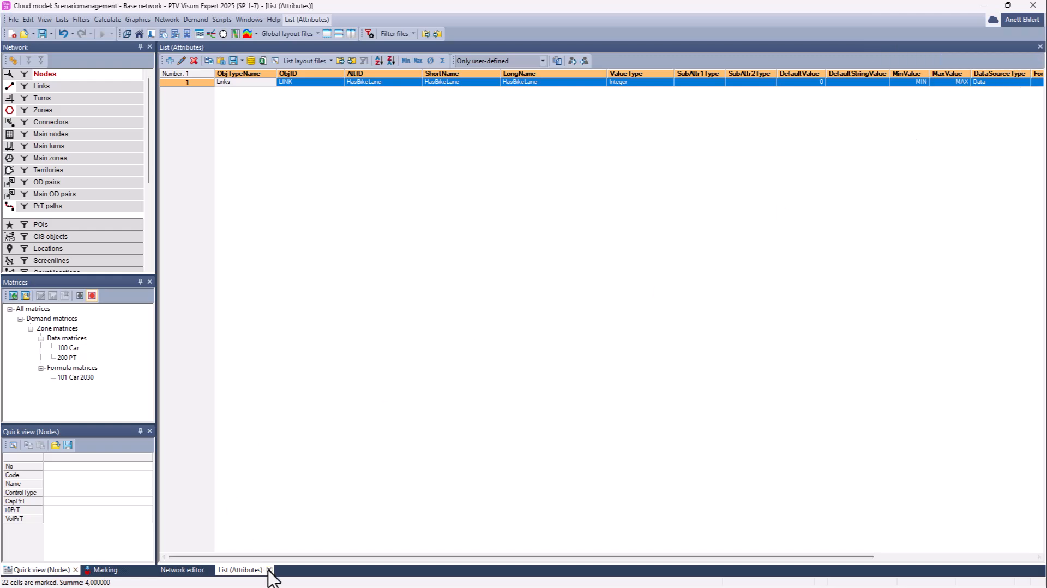
{"action": "left_click", "coordinate": [269, 570]}
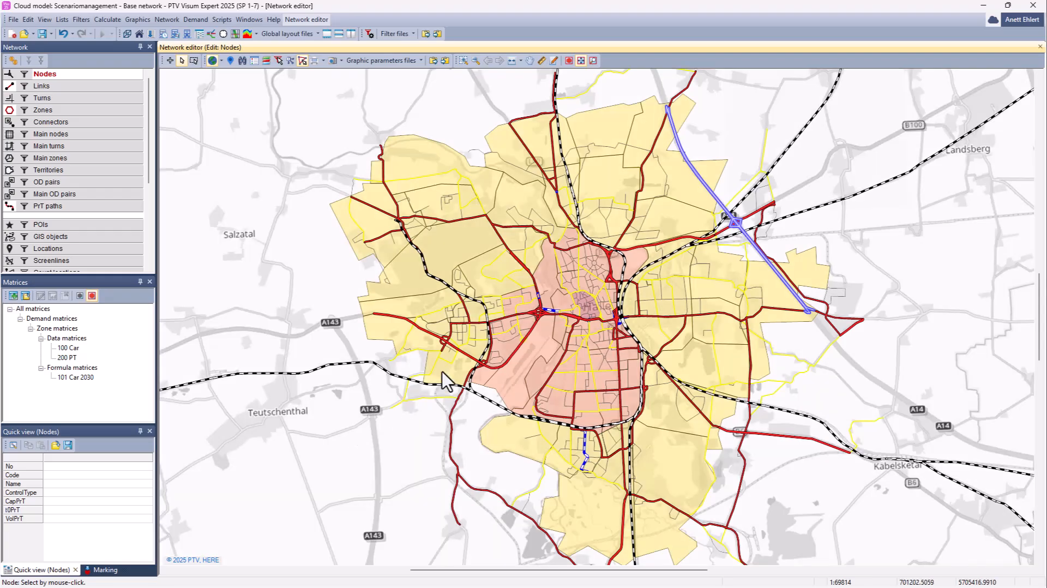
Select three consecutive links in the Gesundbrunnen area, south of the centre, and assign a constant value to their HasBikeLane attribute through multi-edit
{"action": "scroll", "coordinate": [537, 315], "scroll_direction": "up", "scroll_amount": 3}
{"action": "scroll", "coordinate": [538, 315], "scroll_direction": "up", "scroll_amount": 2}
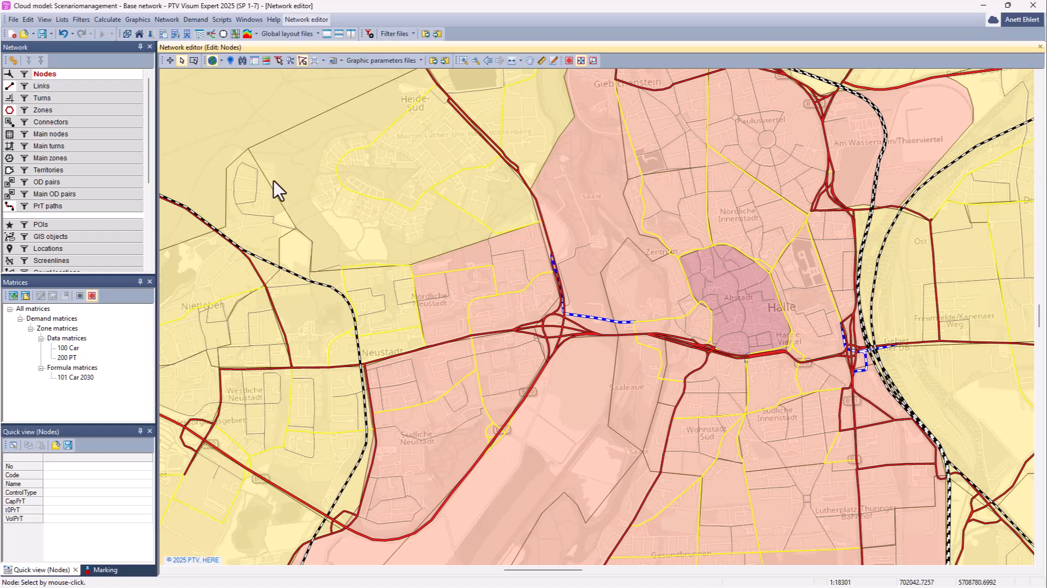
{"action": "left_click", "coordinate": [100, 97]}
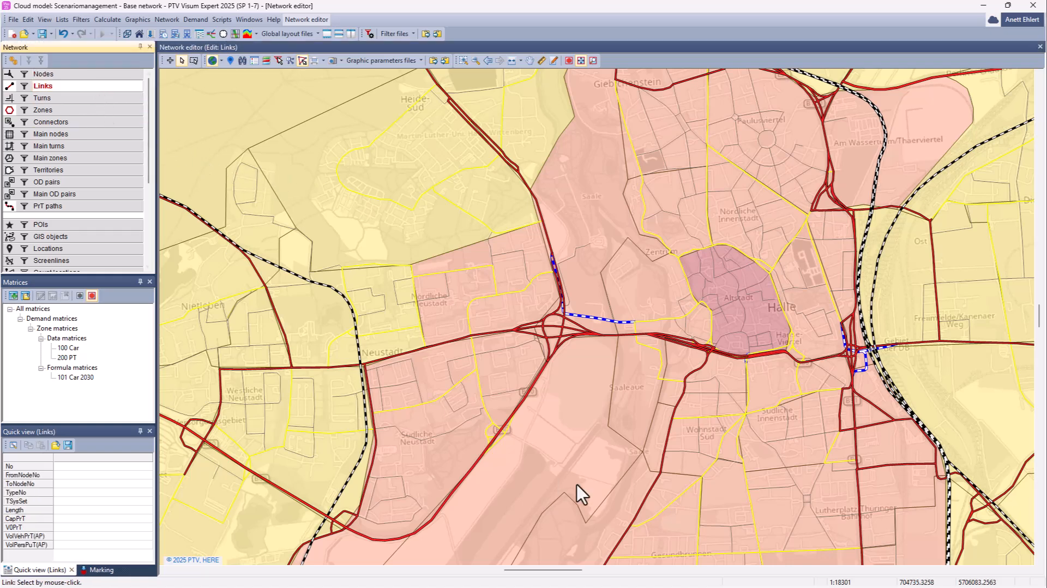
{"action": "left_click_drag", "start_coordinate": [669, 526], "coordinate": [547, 368]}
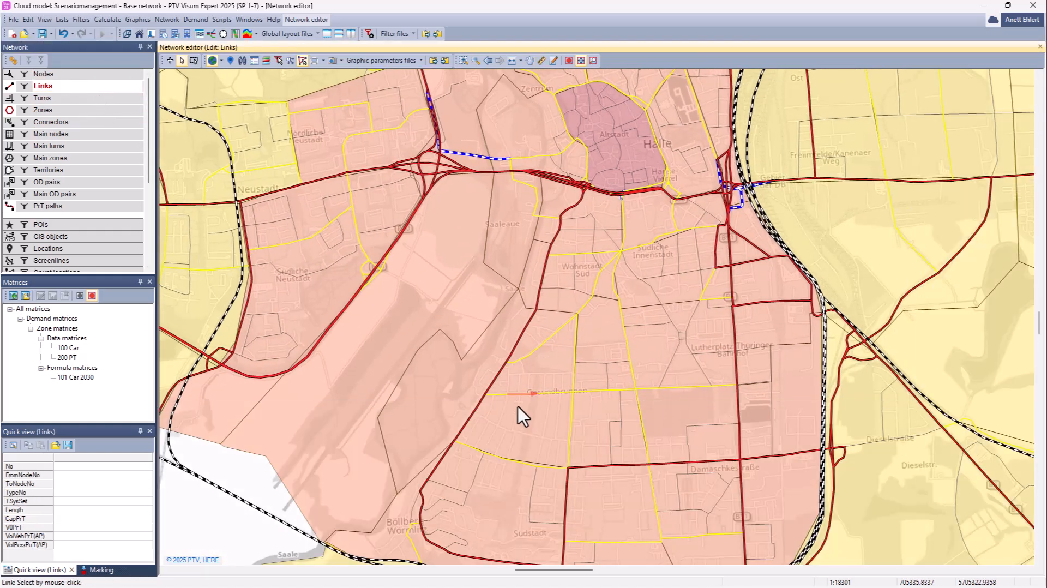
{"action": "left_click", "coordinate": [500, 394]}
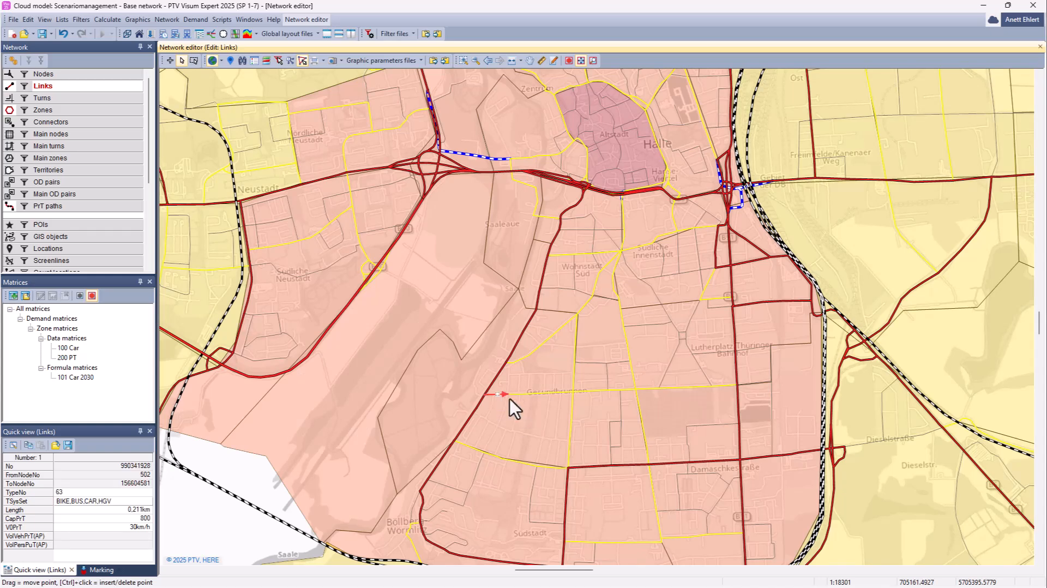
{"action": "right_click", "coordinate": [545, 397]}
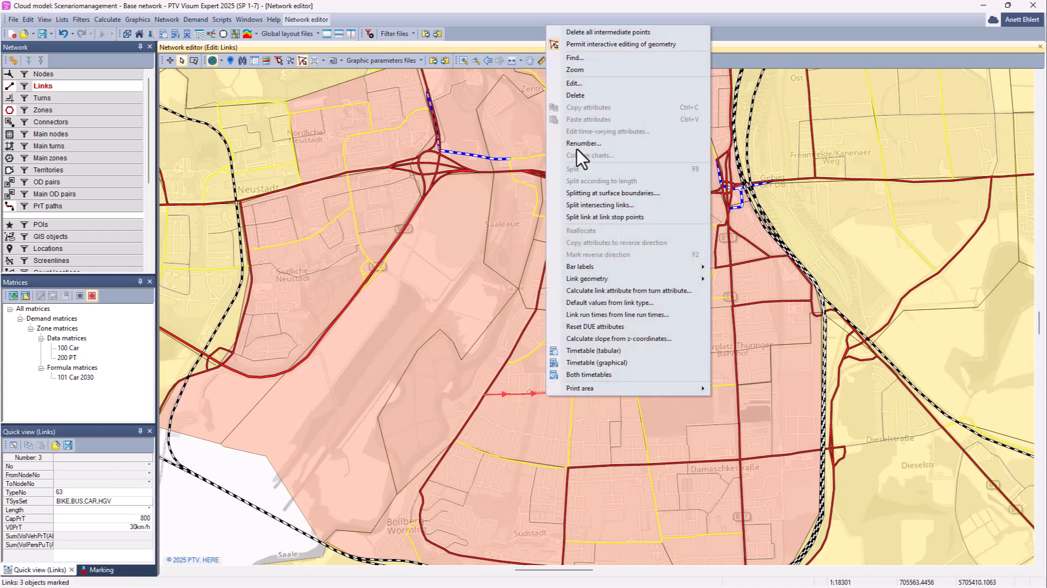
{"action": "left_click", "coordinate": [575, 83]}
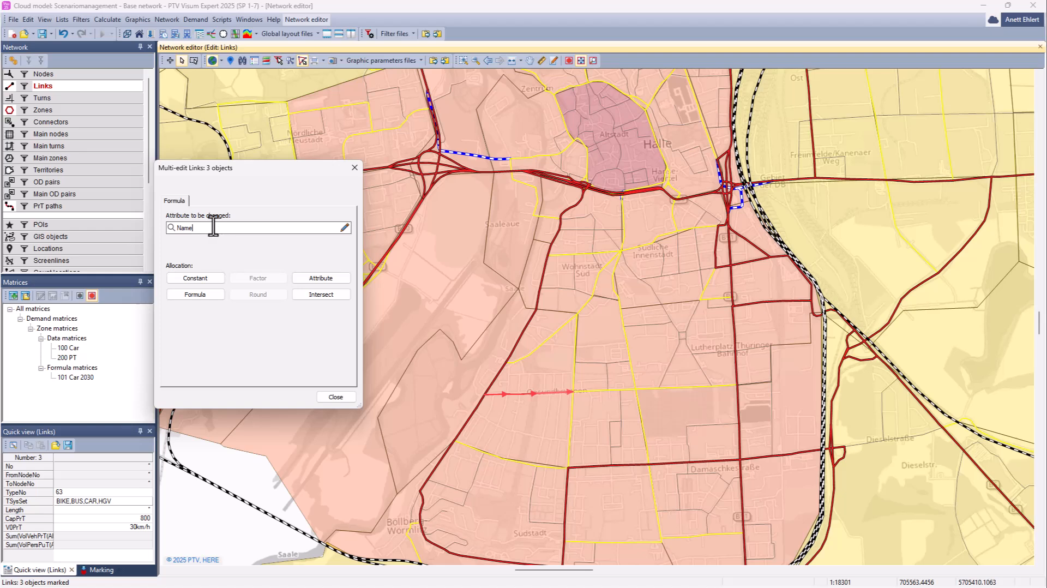
{"action": "left_click", "coordinate": [207, 227]}
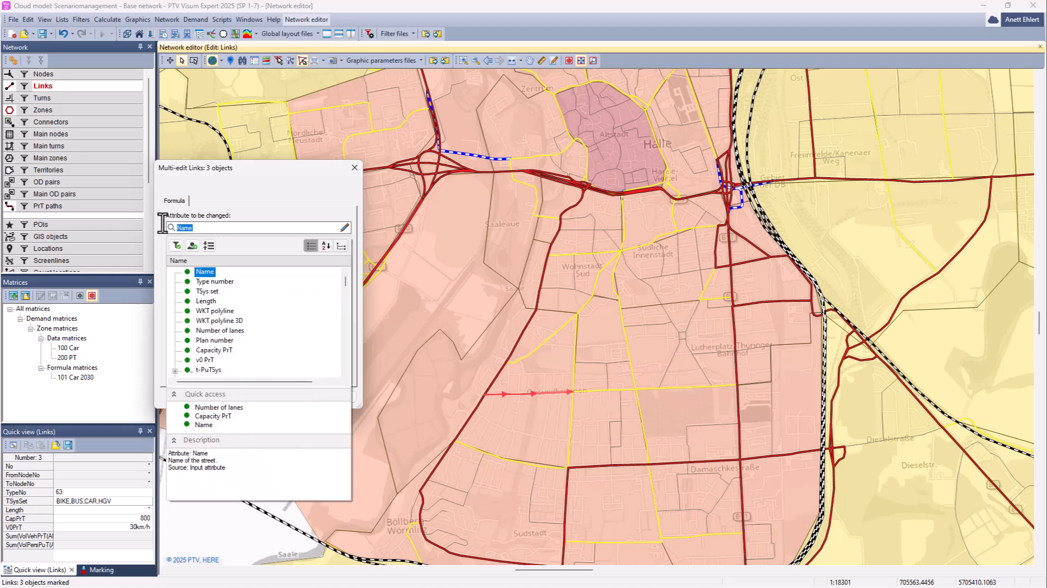
{"action": "type", "text": "has"}
{"action": "left_click", "coordinate": [221, 282]}
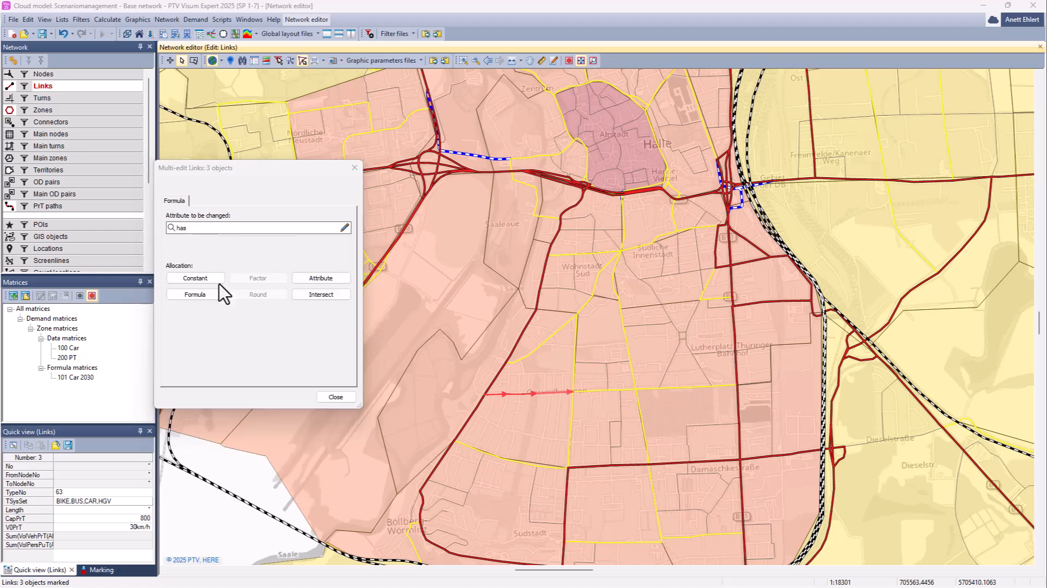
{"action": "left_click", "coordinate": [208, 281]}
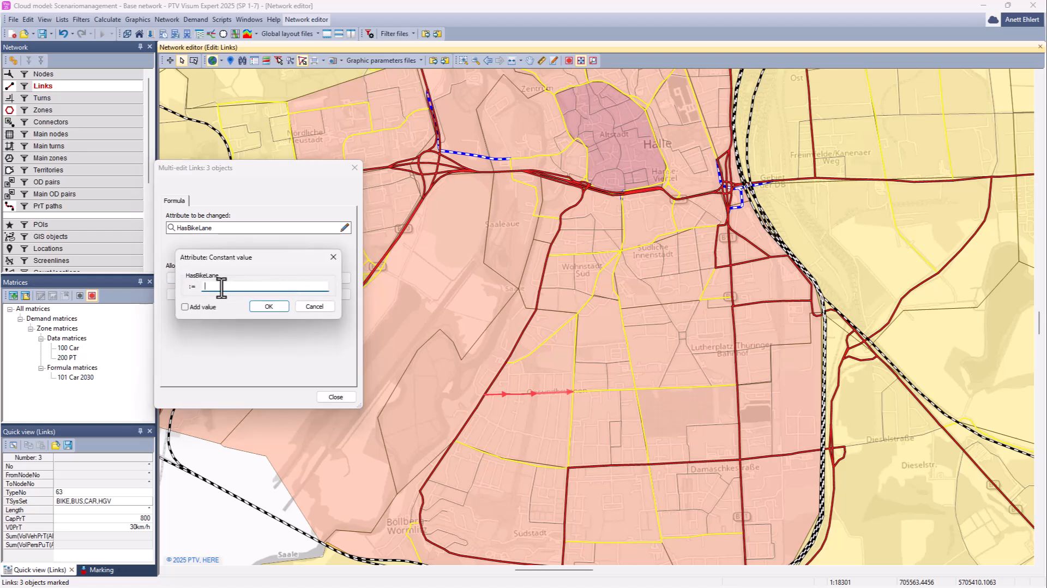
{"action": "left_click", "coordinate": [269, 307]}
{"action": "left_click", "coordinate": [335, 397]}
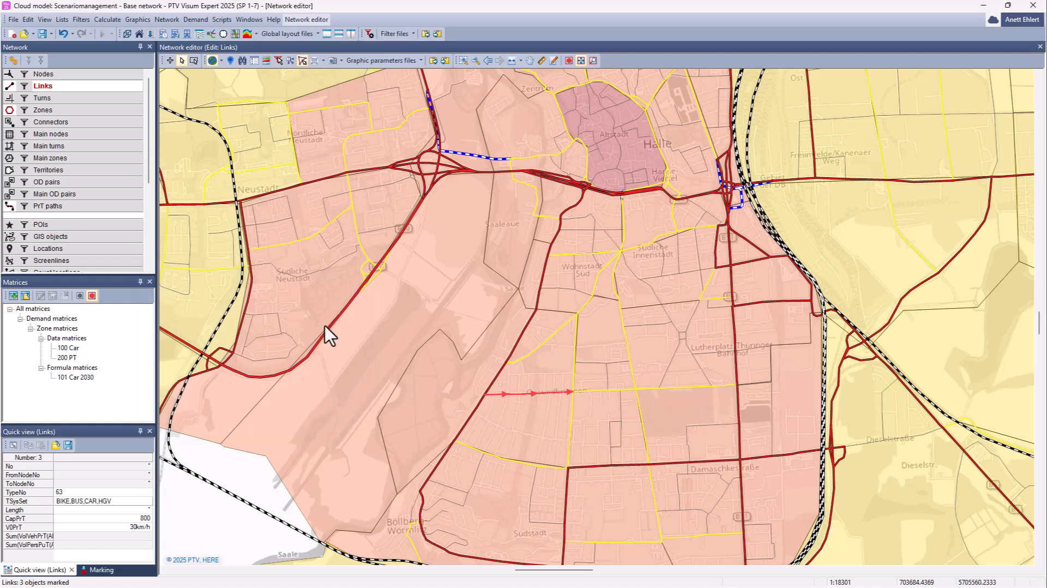
Save the cloud model with the revision comment "Bike Lane defined for Links"
{"action": "left_click", "coordinate": [42, 33]}
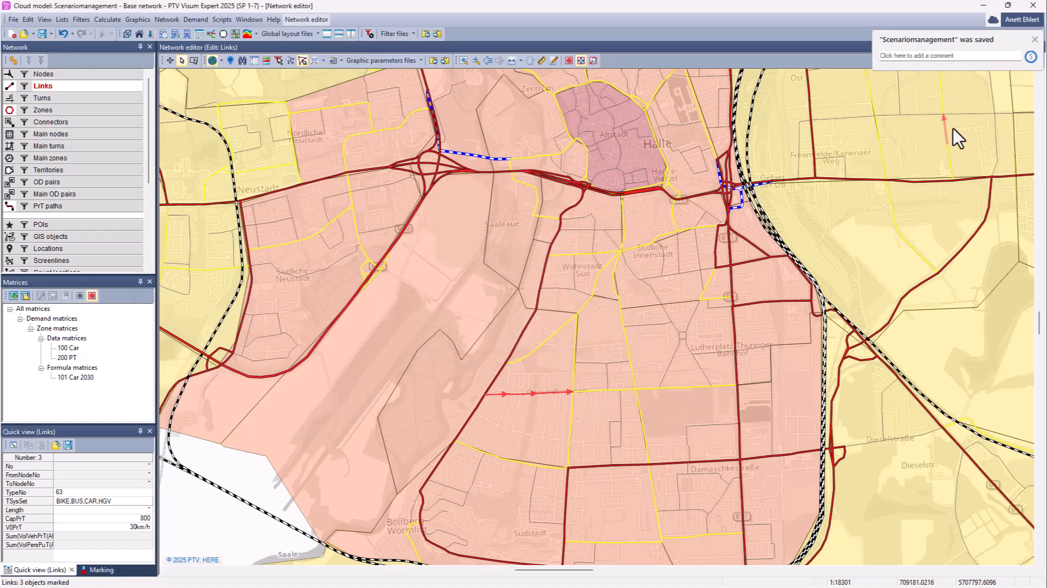
{"action": "left_click", "coordinate": [917, 56]}
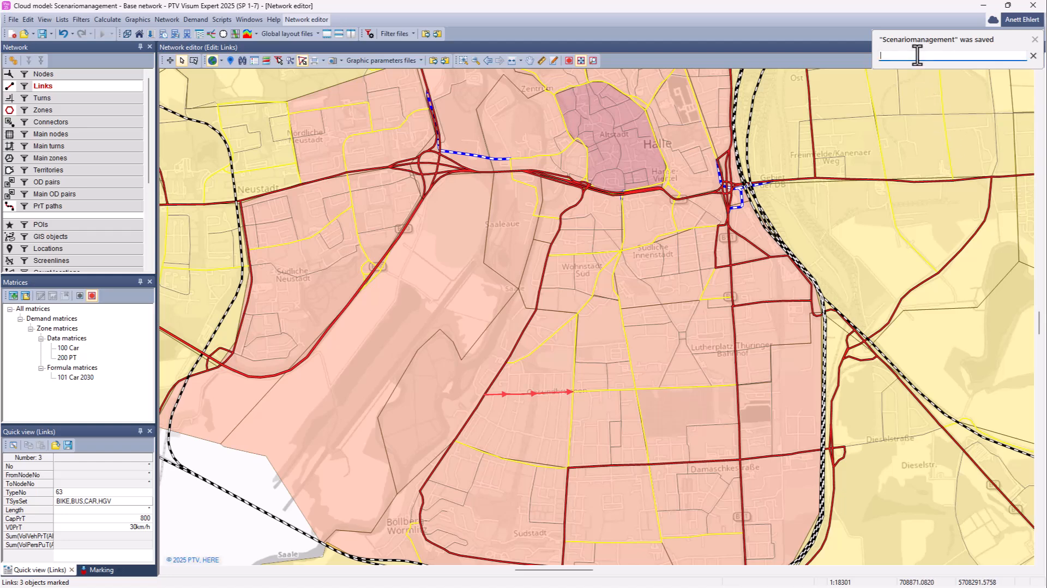
{"action": "type", "text": "Bike Lane defined for Links"}
{"action": "left_click", "coordinate": [1022, 55]}
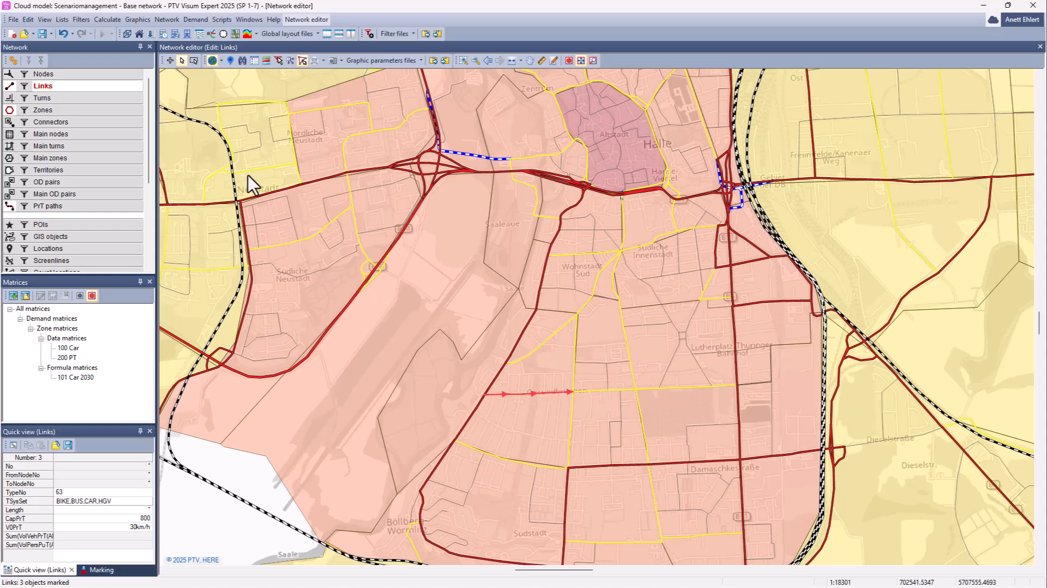
Set v0 PrT of link 4055 on Böllberger Weg to 30 km/h, for the opposite direction as well
{"action": "left_click", "coordinate": [541, 274]}
{"action": "double_click", "coordinate": [540, 274]}
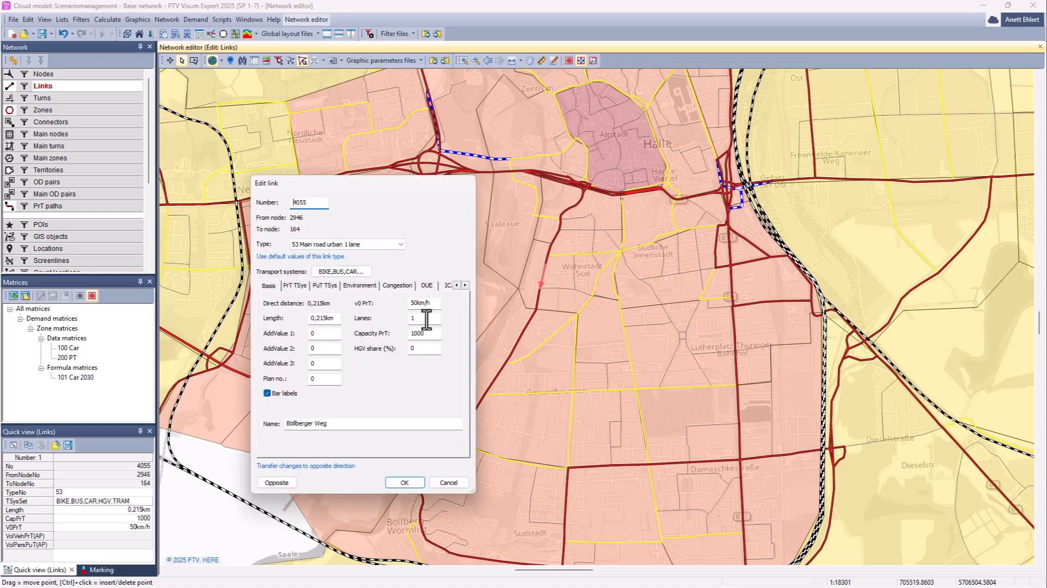
{"action": "left_click_drag", "start_coordinate": [417, 303], "coordinate": [409, 303]}
{"action": "type", "text": "30"}
{"action": "left_click", "coordinate": [276, 482]}
{"action": "left_click_drag", "start_coordinate": [418, 303], "coordinate": [397, 304]}
{"action": "type", "text": "30"}
{"action": "double_click", "coordinate": [289, 200]}
{"action": "left_click", "coordinate": [404, 482]}
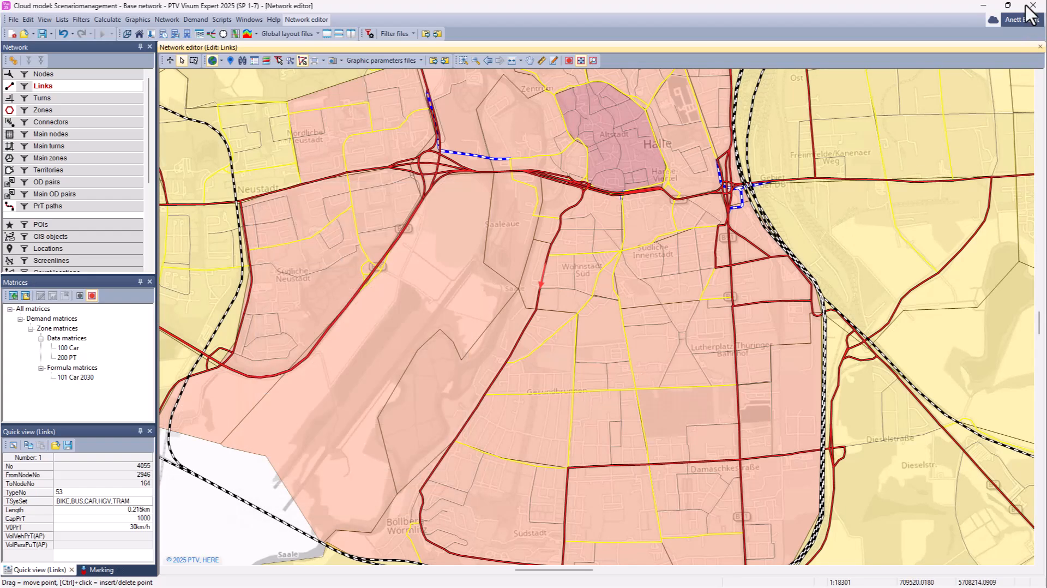
Save the cloud model with the revision comment "change speed of link 4055"
{"action": "left_click", "coordinate": [40, 33]}
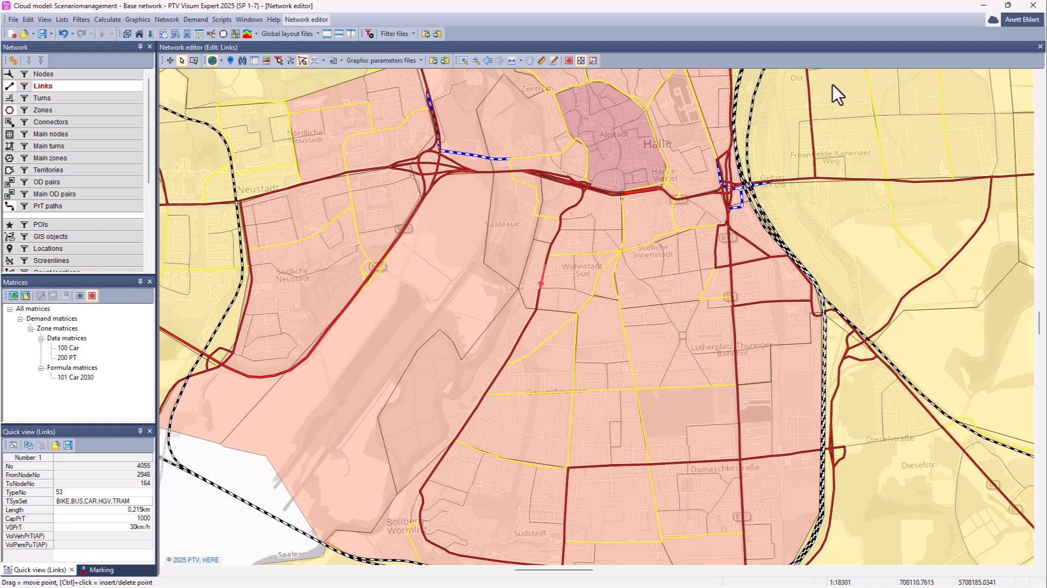
{"action": "left_click", "coordinate": [889, 57]}
{"action": "type", "text": "change speed of link 4055"}
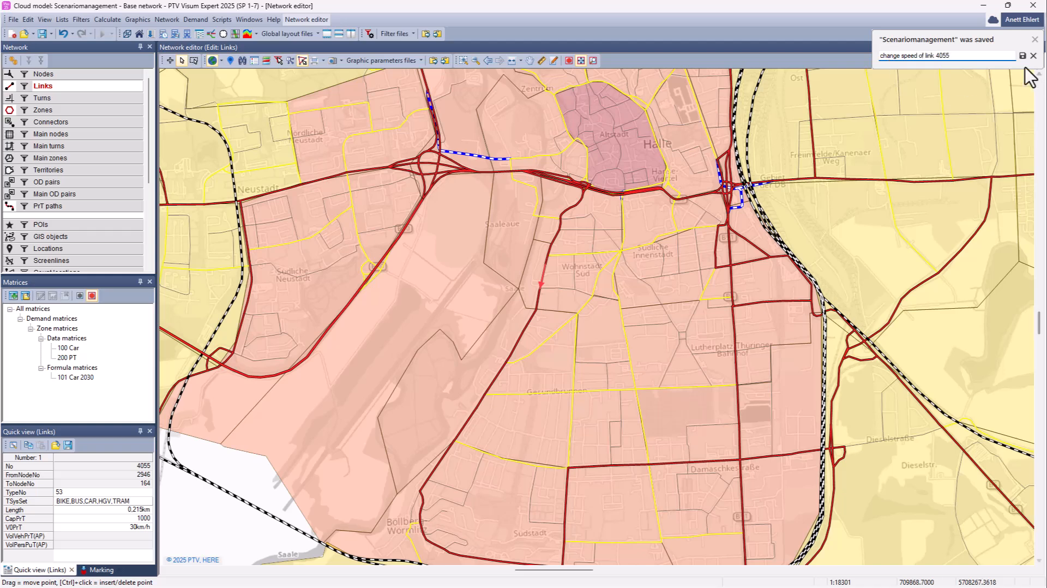
{"action": "left_click", "coordinate": [1022, 55]}
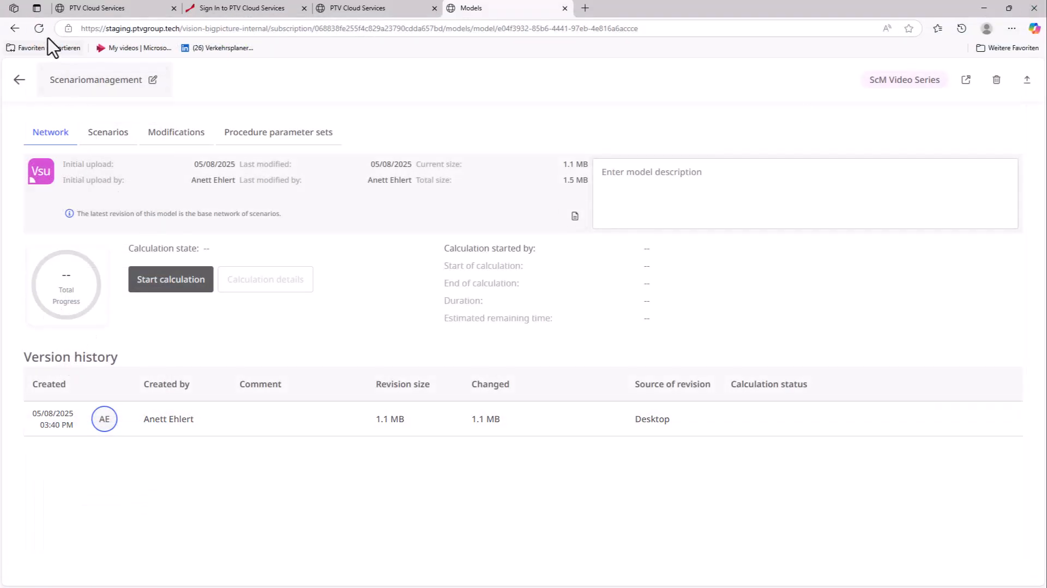
Switch to the browser, refresh the Scenariomanagement model and restore the "Bike Lane defined for Links" revision from its version history
{"action": "left_click", "coordinate": [39, 28]}
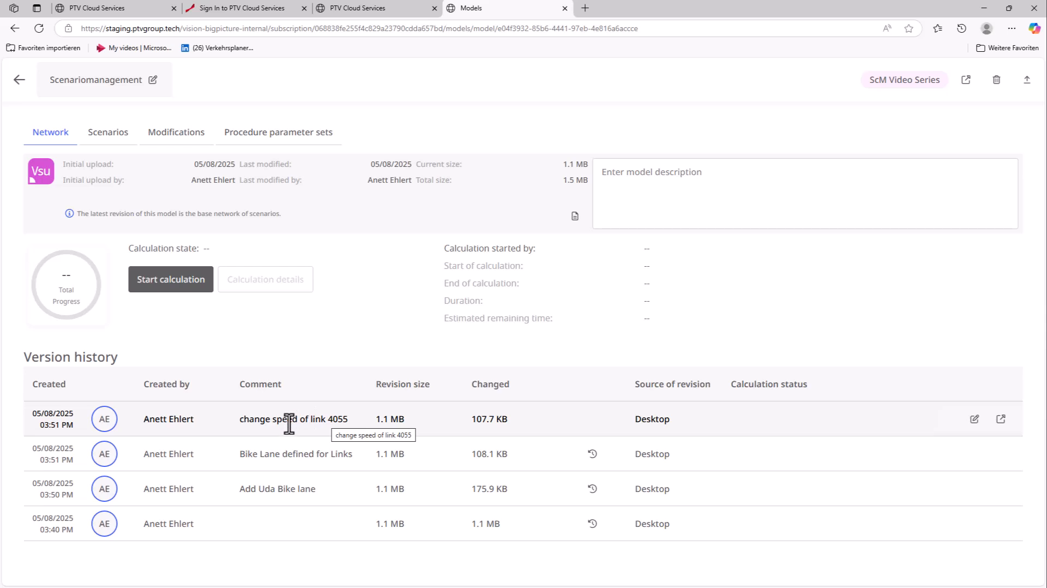
{"action": "left_click", "coordinate": [591, 455]}
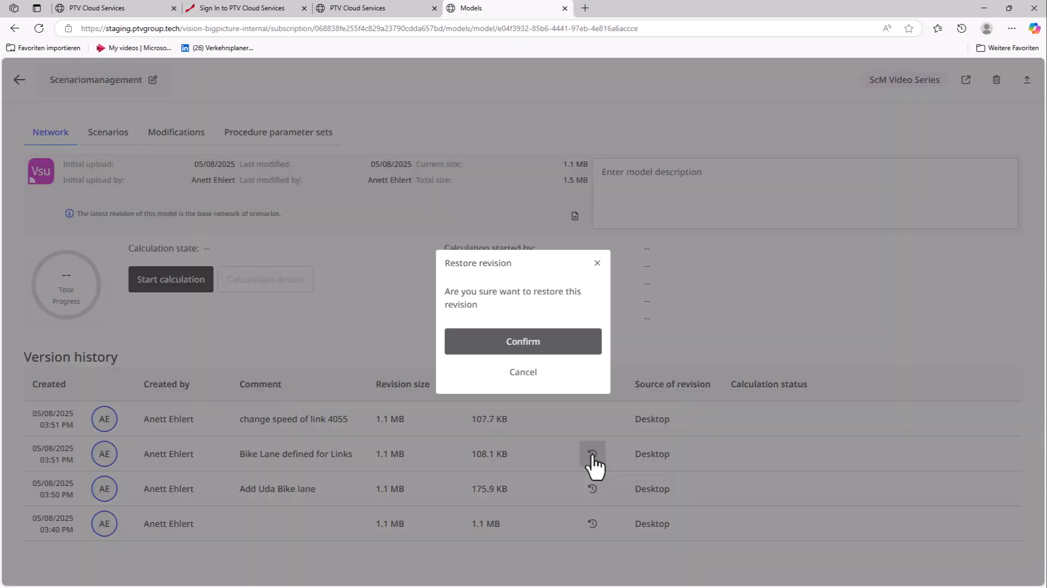
{"action": "left_click", "coordinate": [529, 343]}
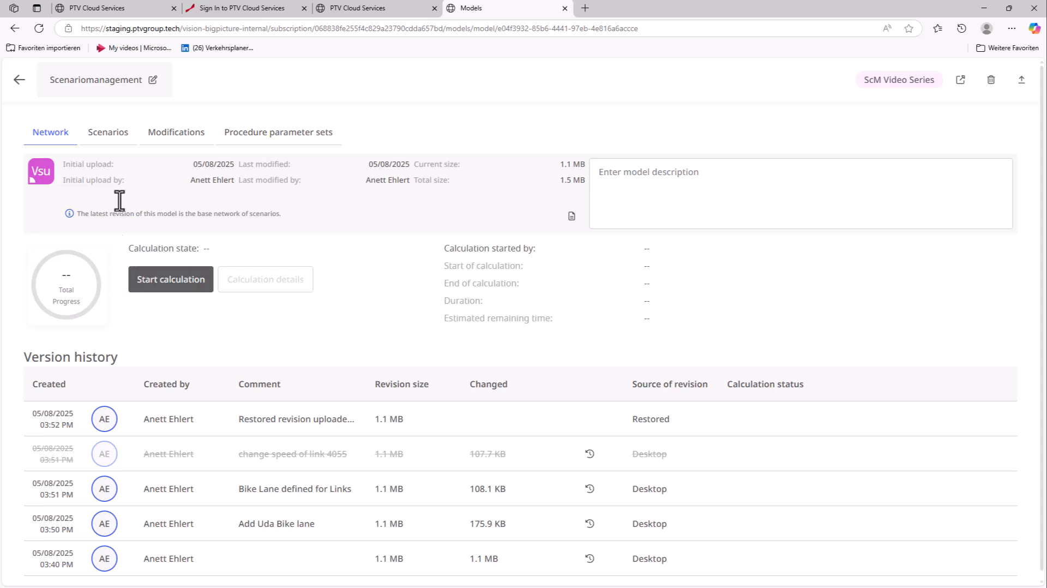
Open the Base 2025 scenario from the model's scenario overview in PTV Visum, allowing the browser to launch the application
{"action": "left_click", "coordinate": [117, 136]}
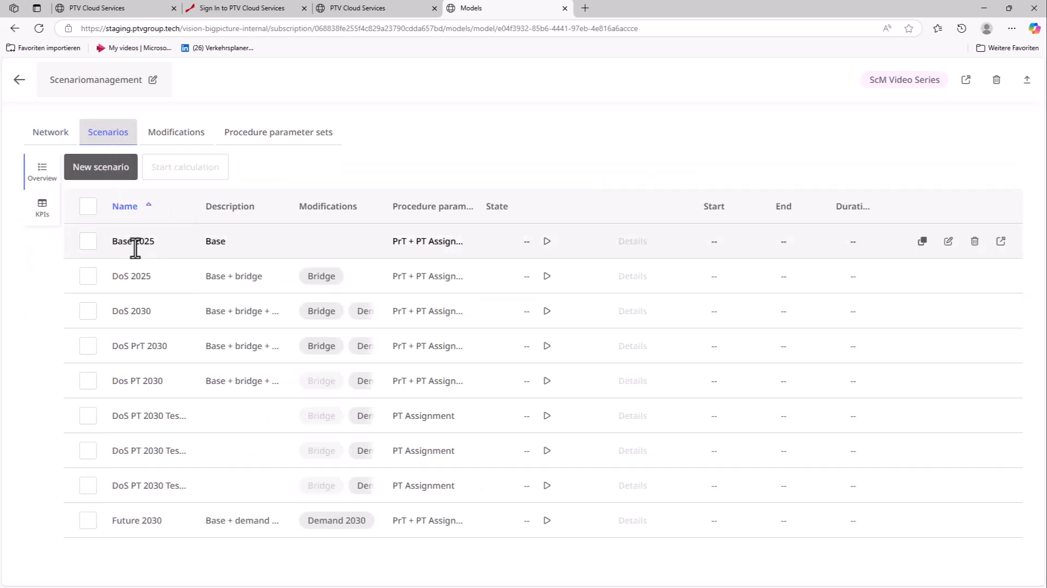
{"action": "left_click", "coordinate": [1001, 246]}
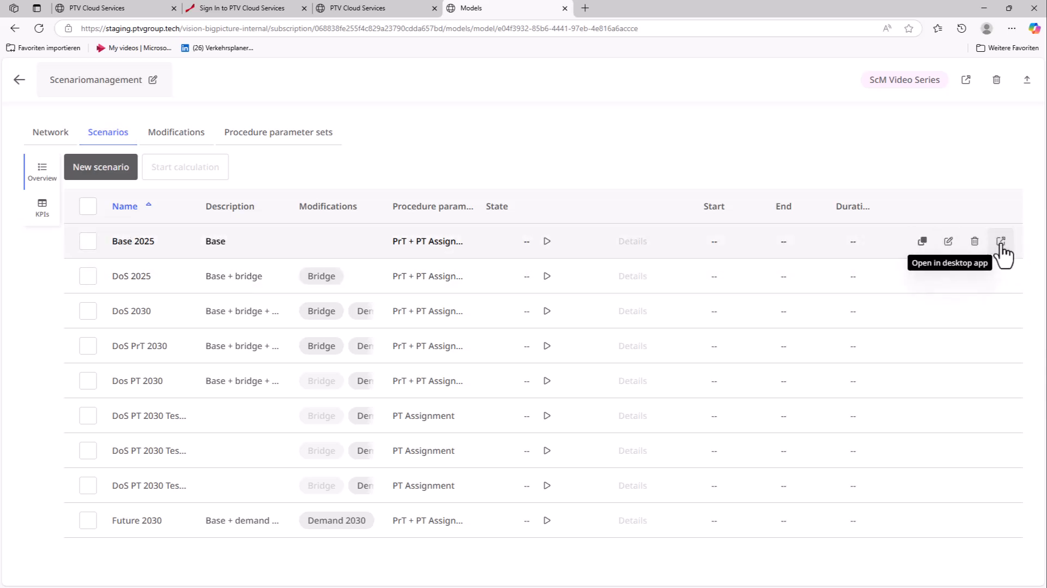
{"action": "left_click", "coordinate": [590, 108]}
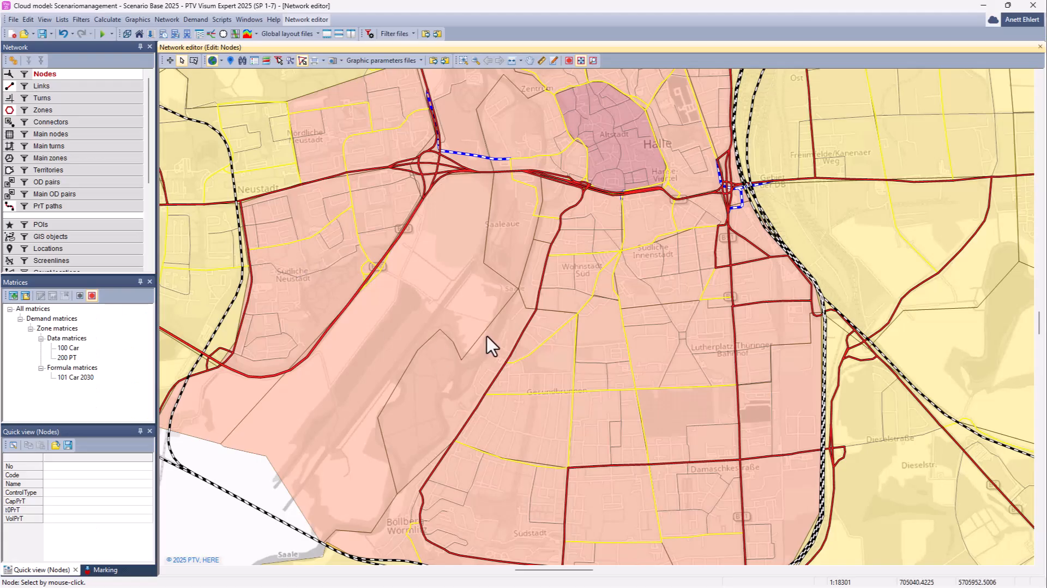
Try to save the Base 2025 scenario to the cloud model and dismiss the resulting dialog
{"action": "scroll", "coordinate": [493, 332], "scroll_direction": "down", "scroll_amount": 2}
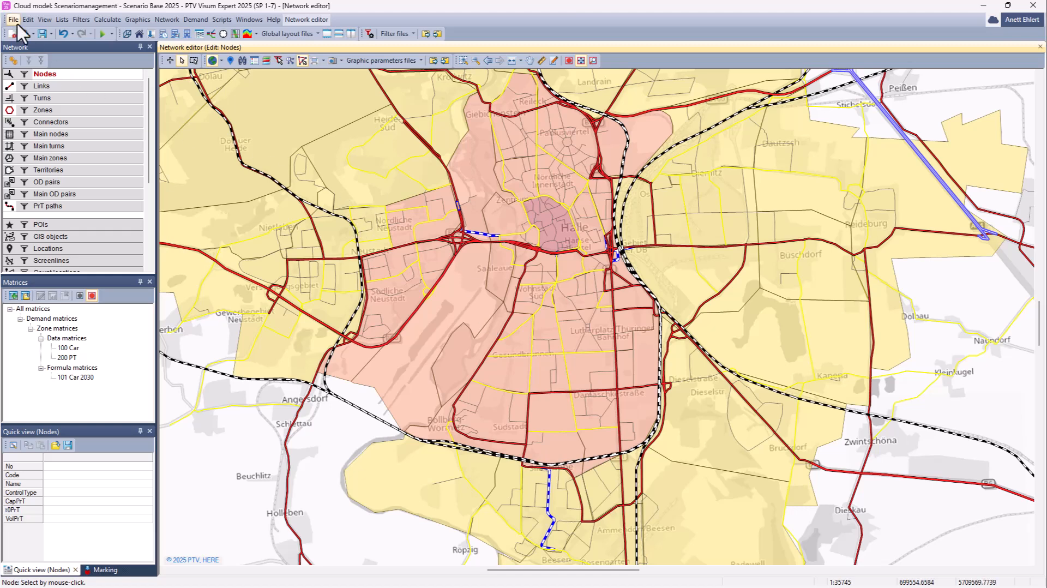
{"action": "left_click", "coordinate": [42, 35]}
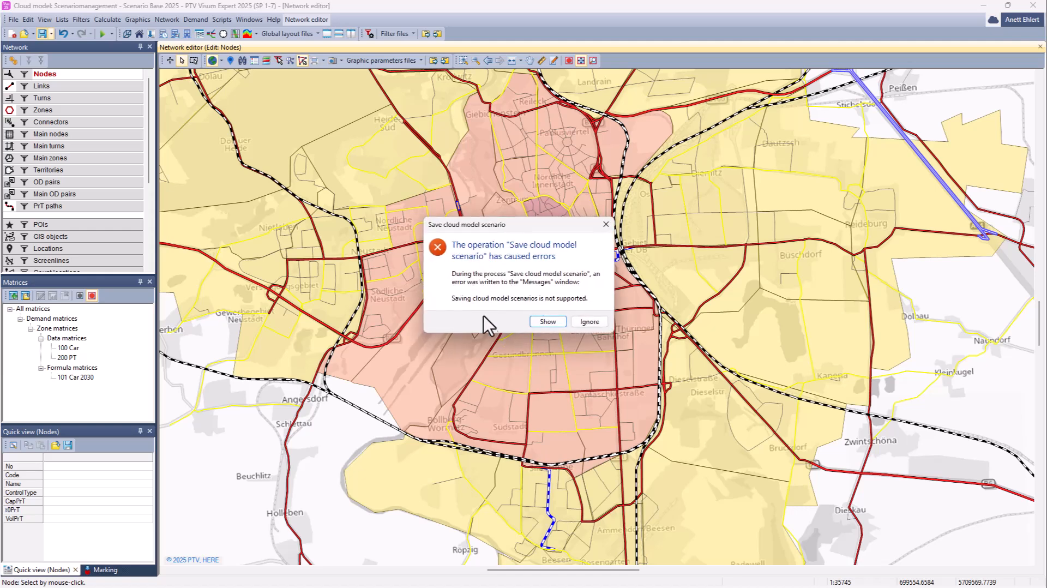
{"action": "left_click", "coordinate": [598, 322]}
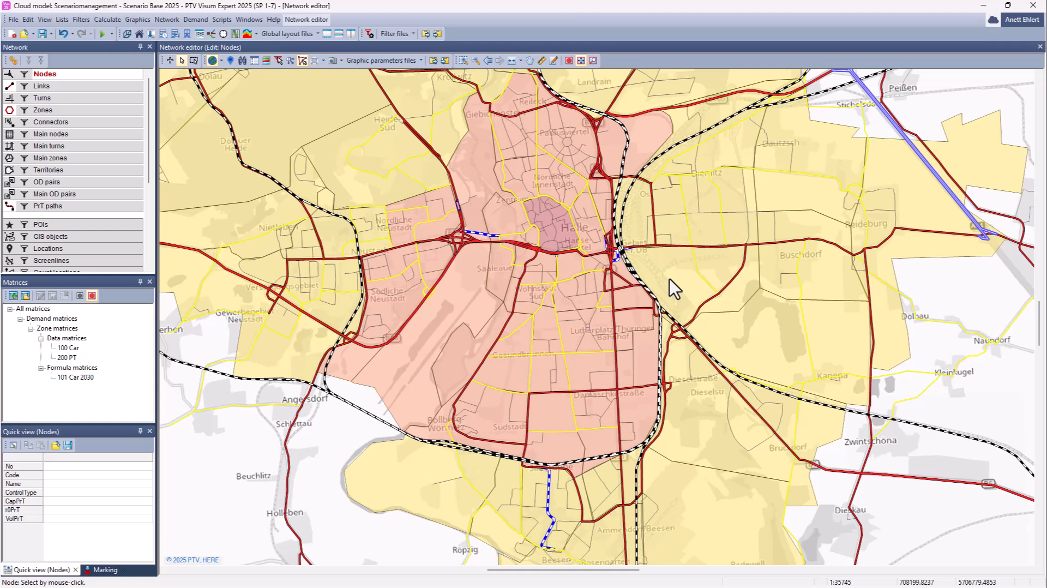
Close PTV Visum, return to the browser and examine the modification options in the Base 2025 scenario's edit form without changing it
{"action": "left_click", "coordinate": [1034, 6]}
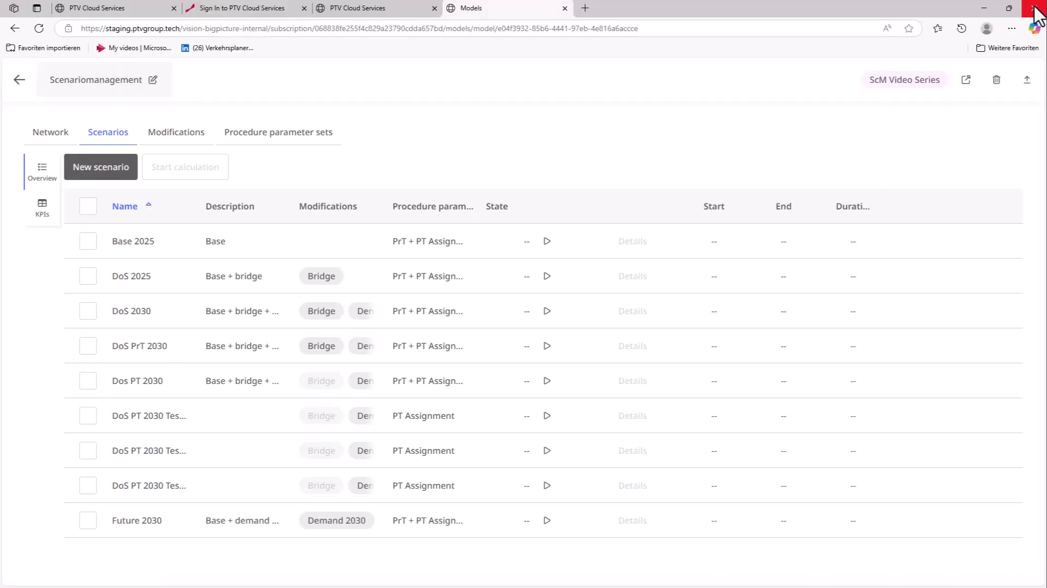
{"action": "mouse_move", "coordinate": [949, 244]}
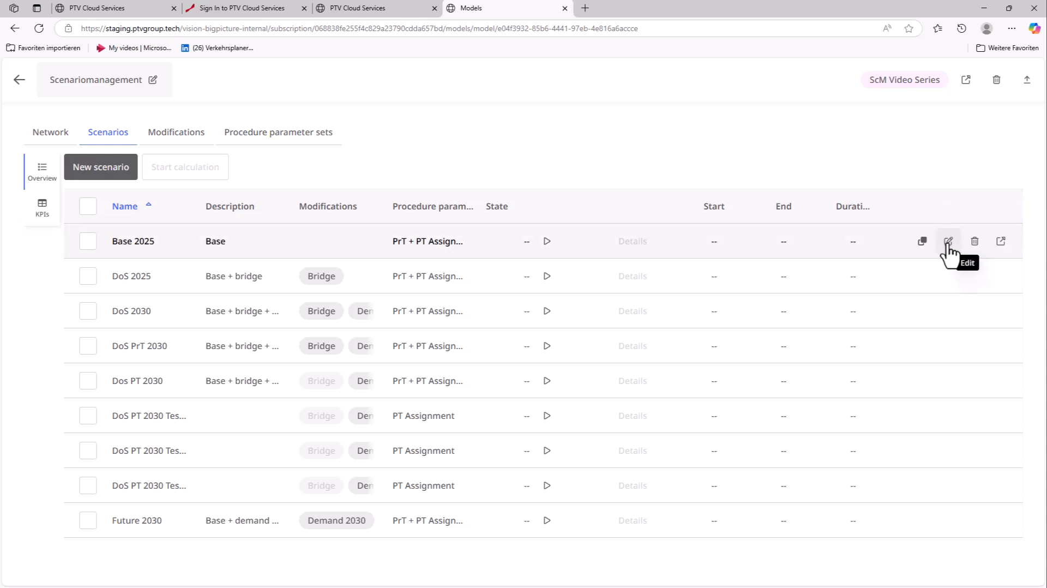
{"action": "left_click", "coordinate": [949, 243]}
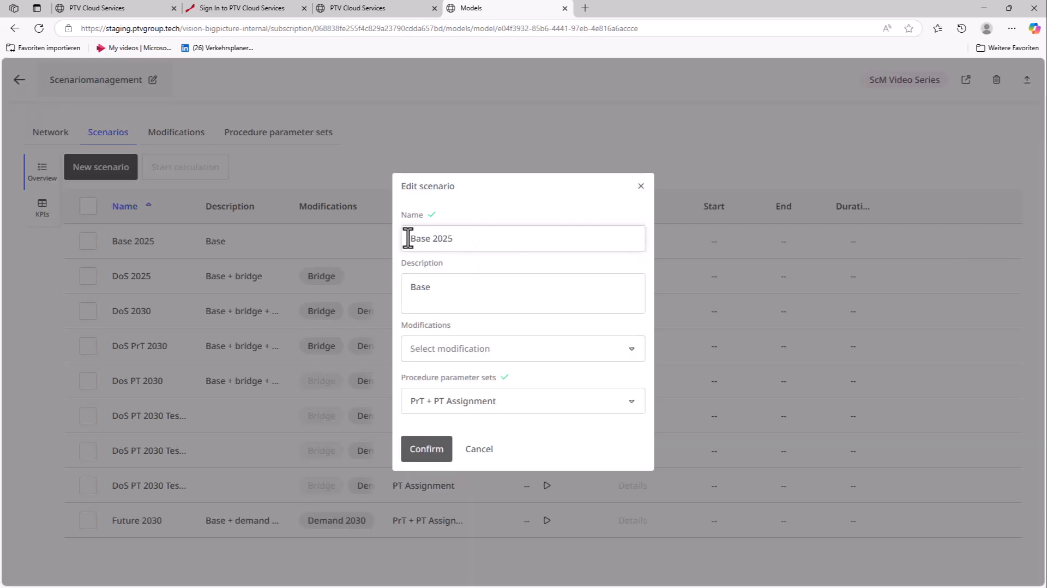
{"action": "left_click", "coordinate": [453, 354]}
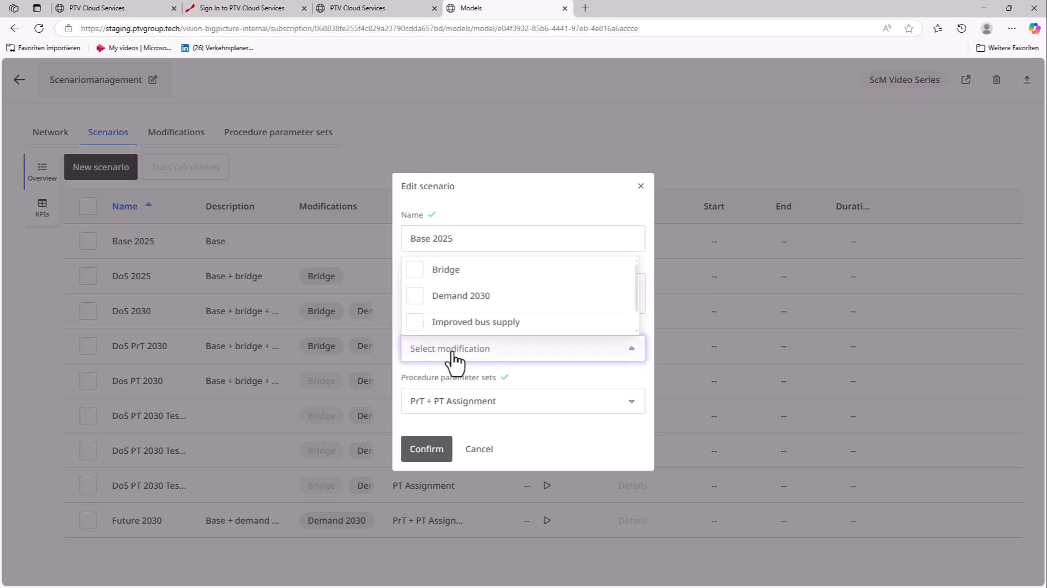
{"action": "left_click", "coordinate": [443, 351]}
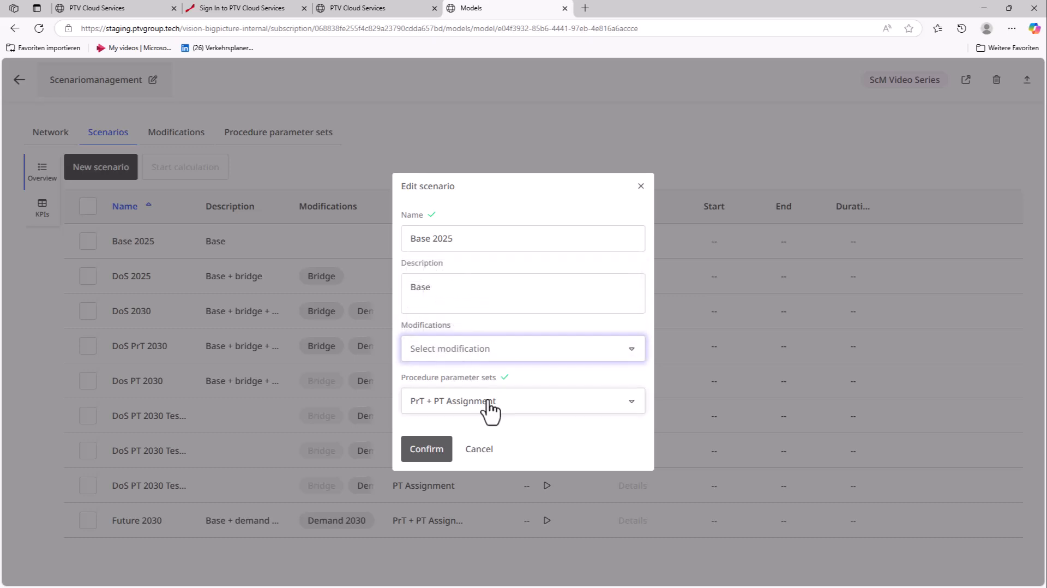
{"action": "left_click", "coordinate": [476, 452]}
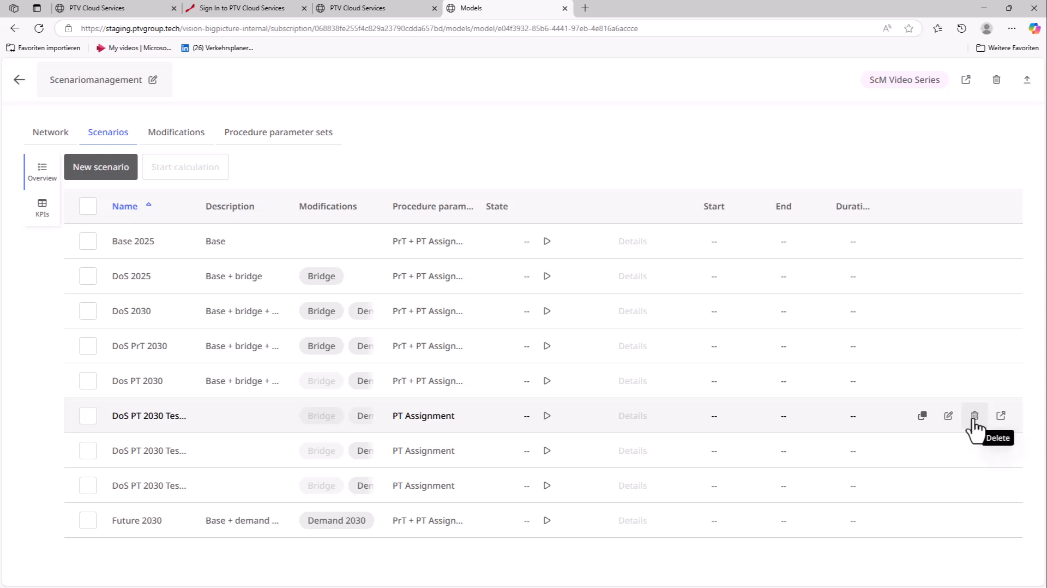
Delete the three "DoS PT 2030 Test" scenarios, including NT_300 and NT_600, from the scenario overview
{"action": "left_click", "coordinate": [973, 417]}
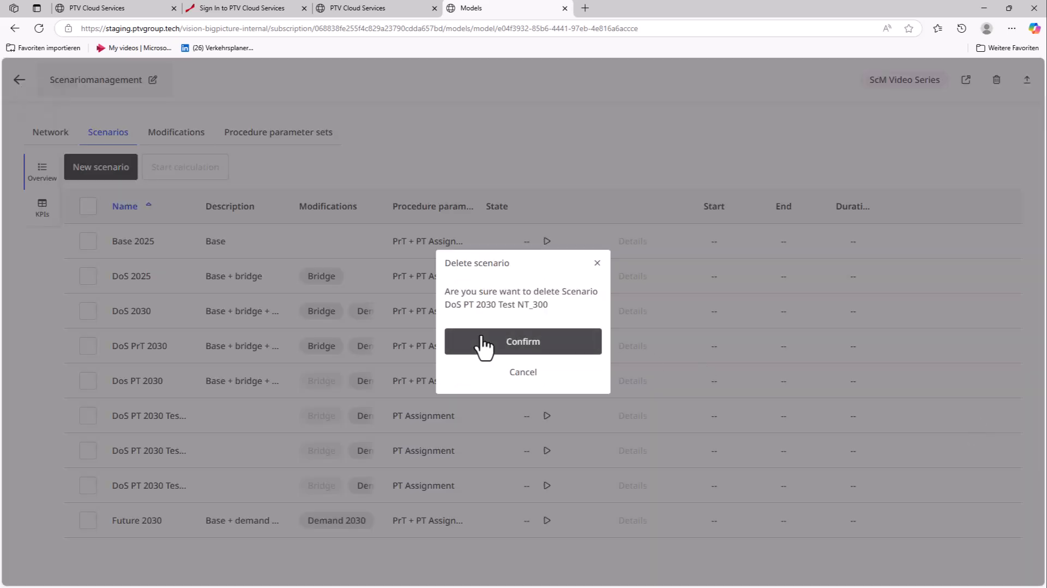
{"action": "left_click", "coordinate": [519, 344]}
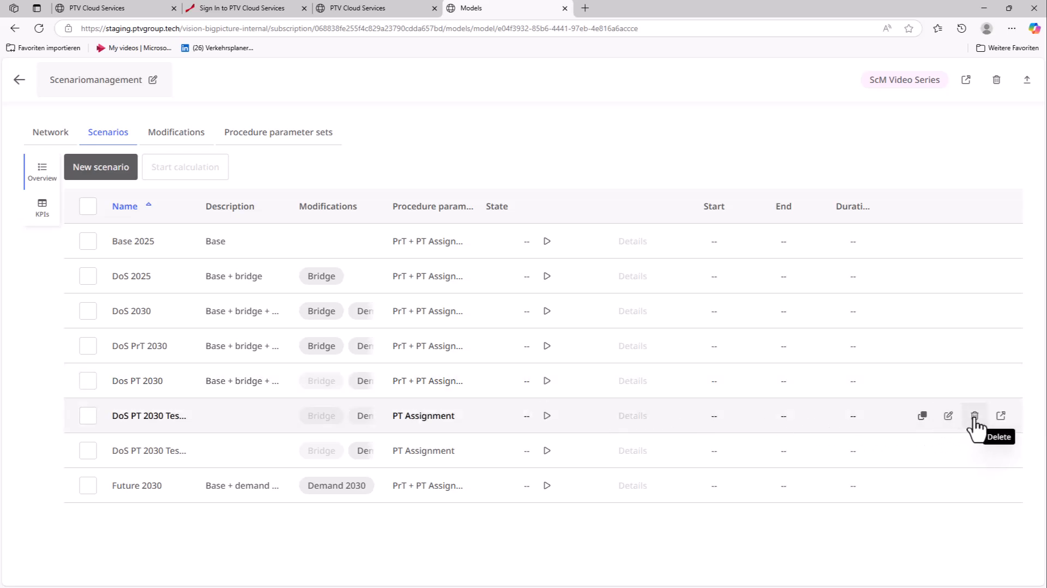
{"action": "left_click", "coordinate": [974, 416]}
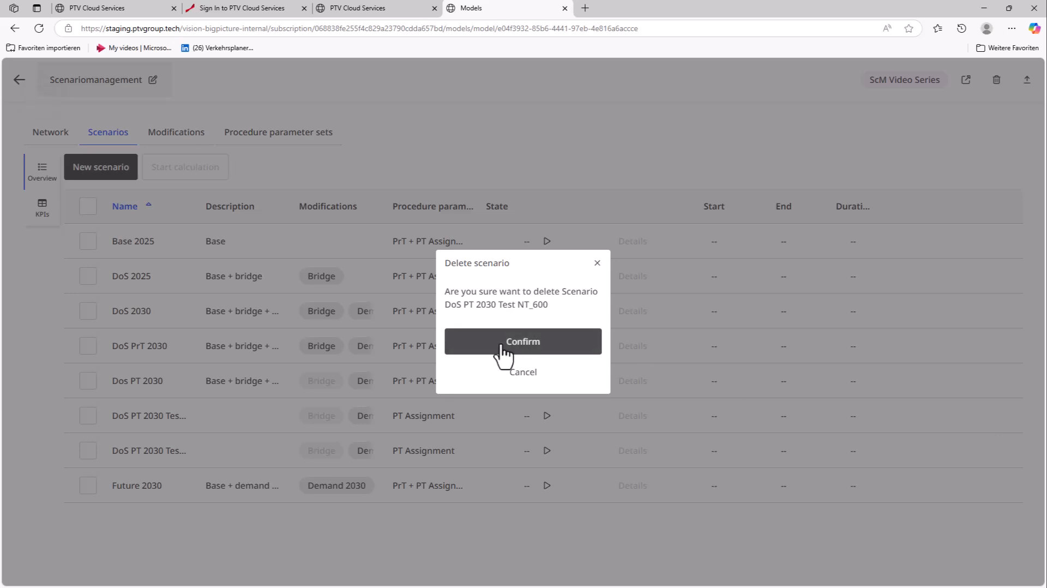
{"action": "left_click", "coordinate": [509, 346]}
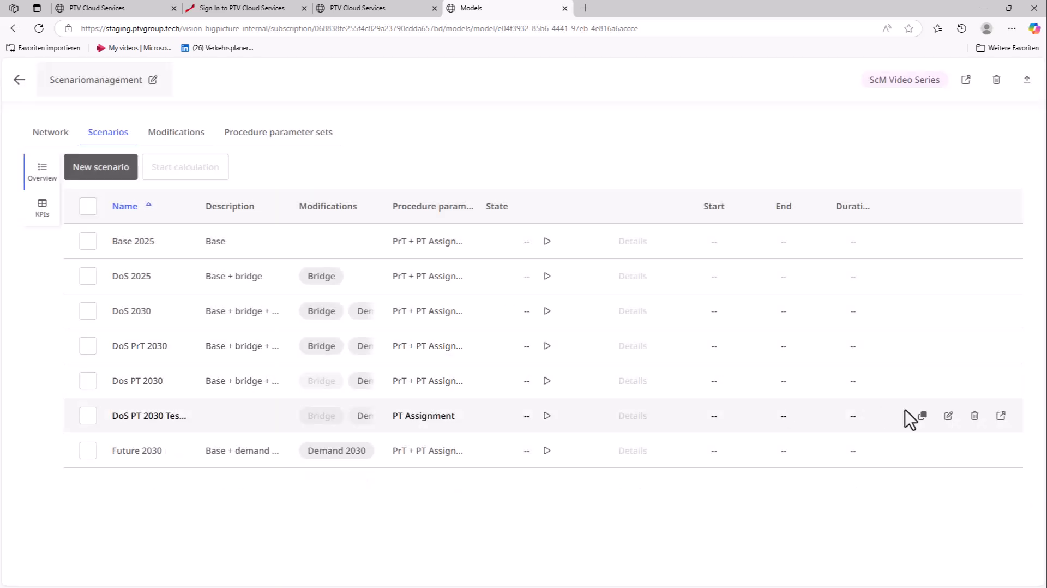
{"action": "left_click", "coordinate": [975, 416]}
{"action": "left_click", "coordinate": [520, 345]}
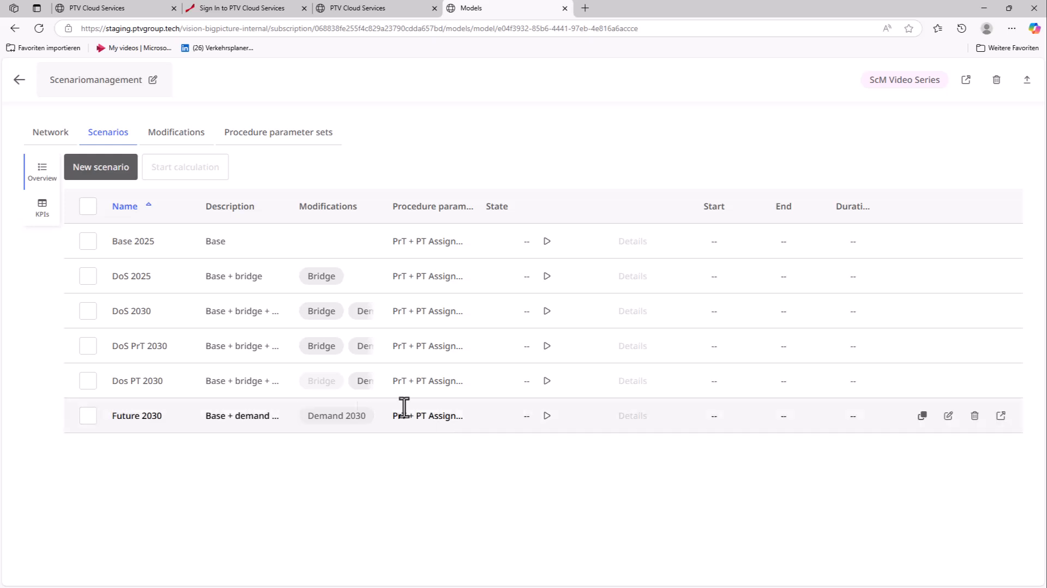
Create a modification named "Road work" with the description "Road work Merseburger Straße", without dependencies and with load order 5
{"action": "left_click", "coordinate": [163, 137]}
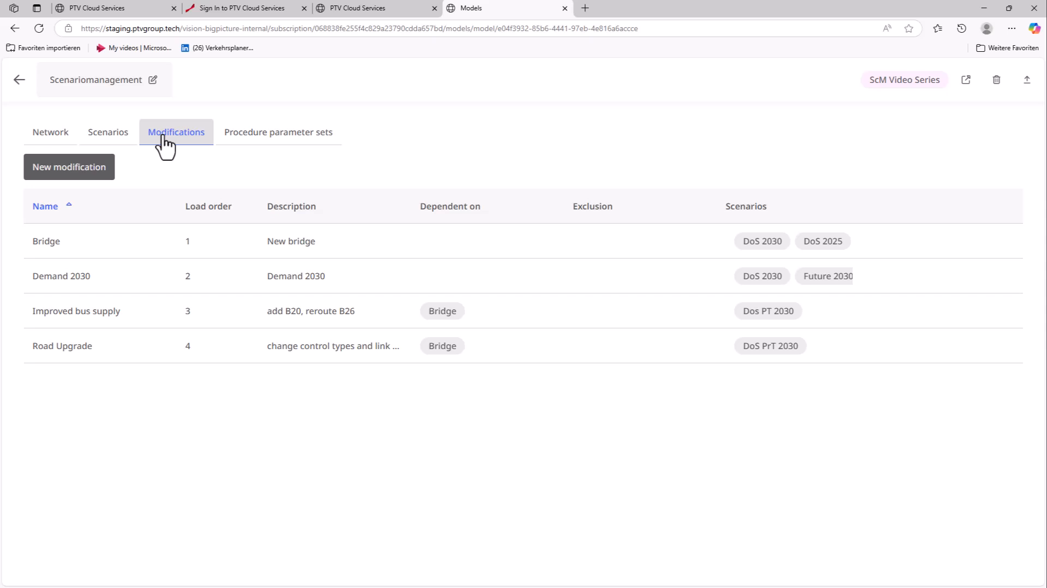
{"action": "mouse_move", "coordinate": [541, 237]}
{"action": "left_click", "coordinate": [56, 173]}
{"action": "left_click", "coordinate": [437, 187]}
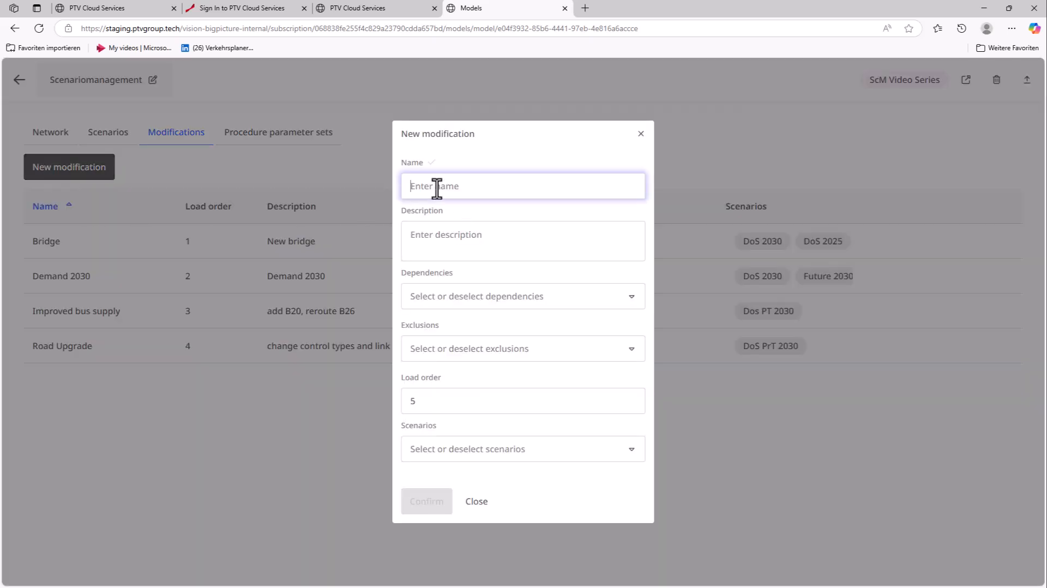
{"action": "type", "text": "Road"}
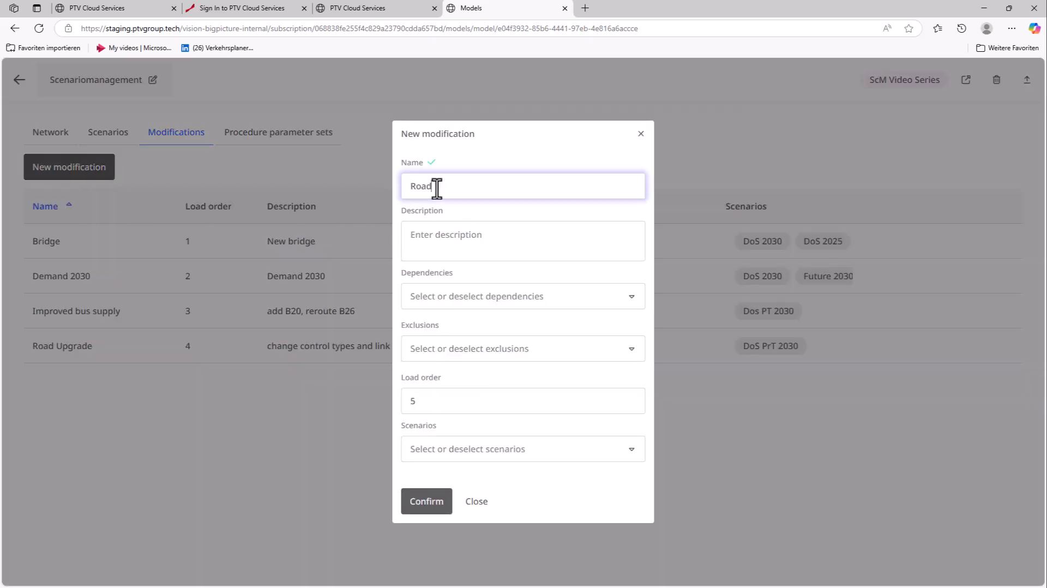
{"action": "type", "text": " work"}
{"action": "left_click", "coordinate": [447, 235]}
{"action": "type", "text": "R"}
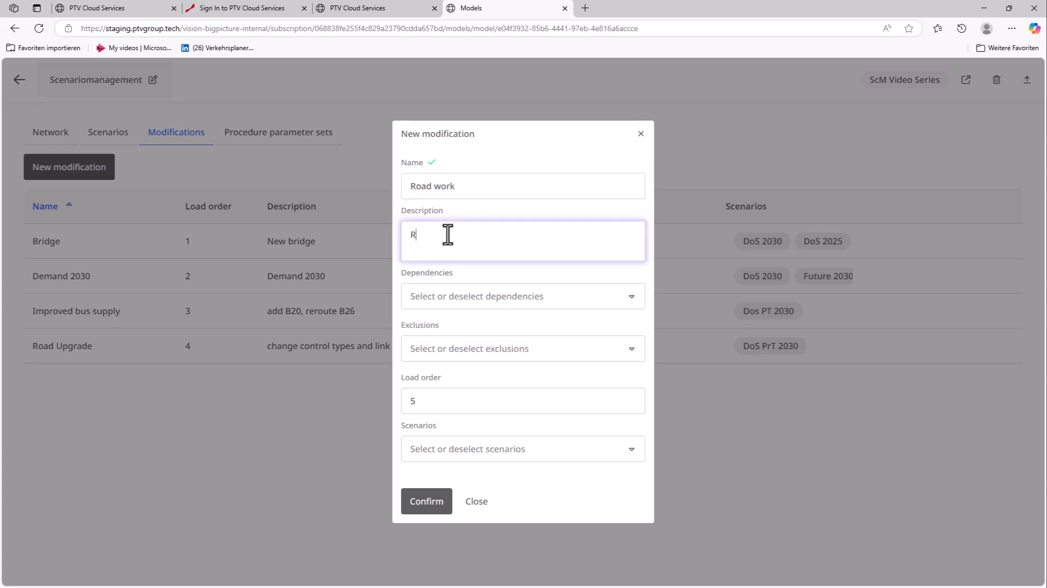
{"action": "type", "text": "oad work Merseburger Straße"}
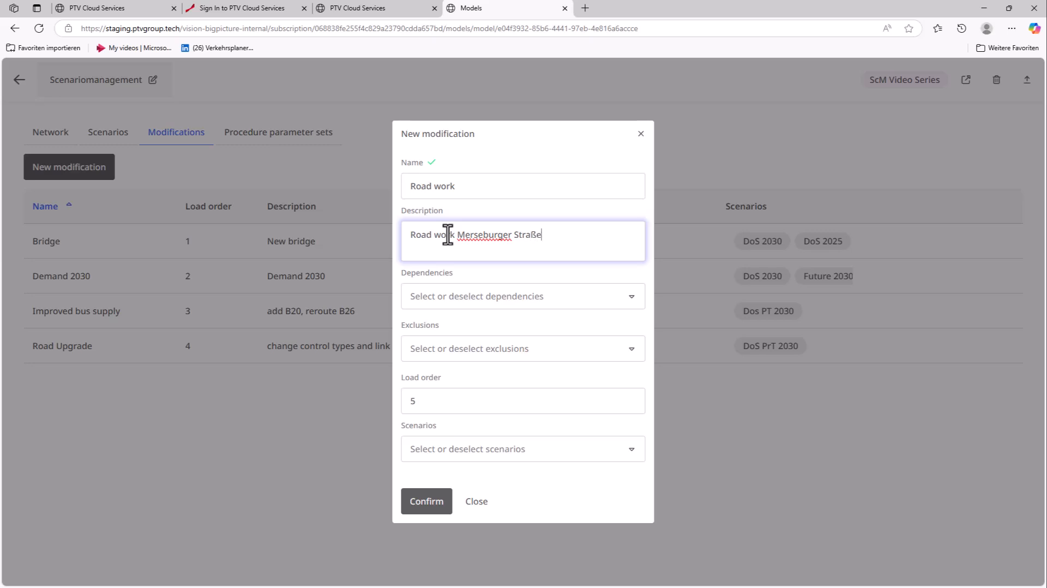
{"action": "left_click", "coordinate": [460, 303]}
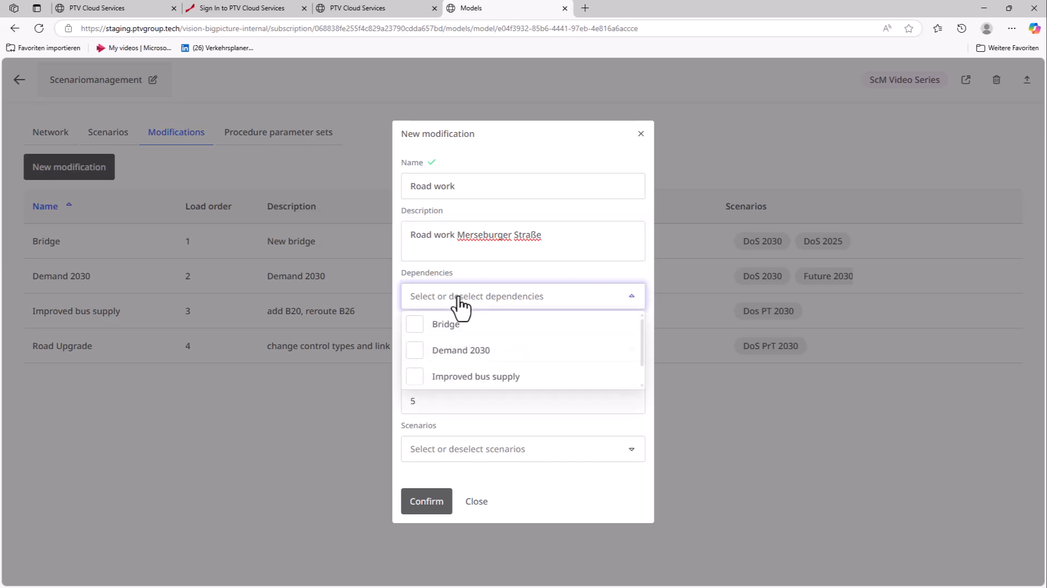
{"action": "left_click", "coordinate": [460, 302]}
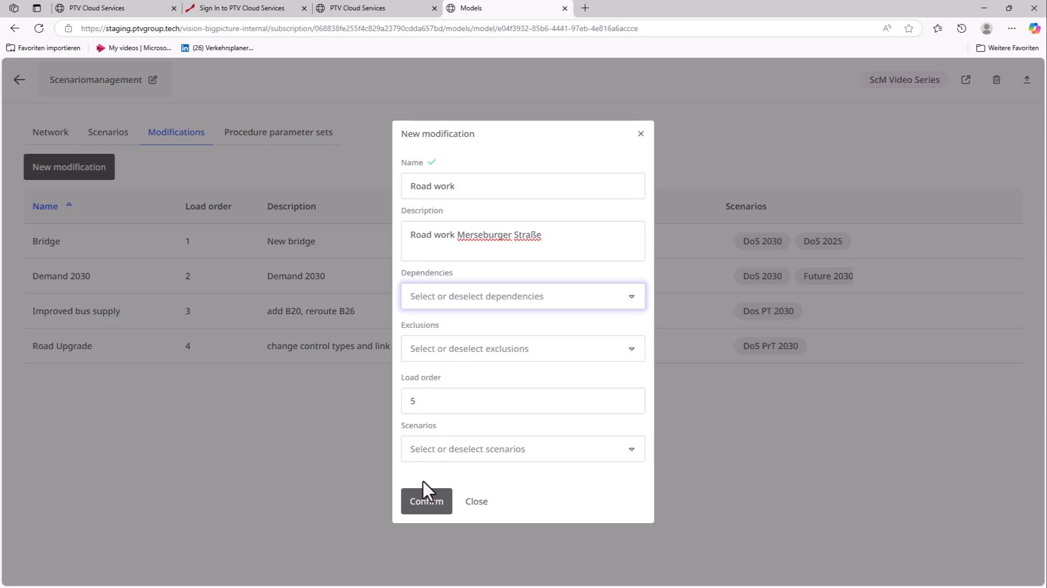
{"action": "left_click", "coordinate": [424, 501]}
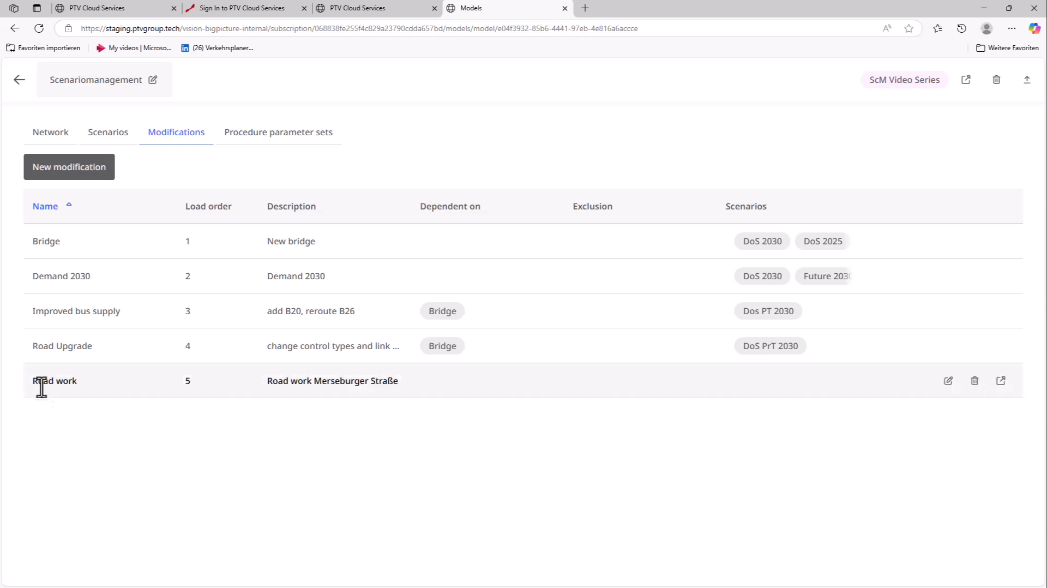
Open the Road work modification in PTV Visum, allowing the browser to launch the application
{"action": "left_click", "coordinate": [1001, 381]}
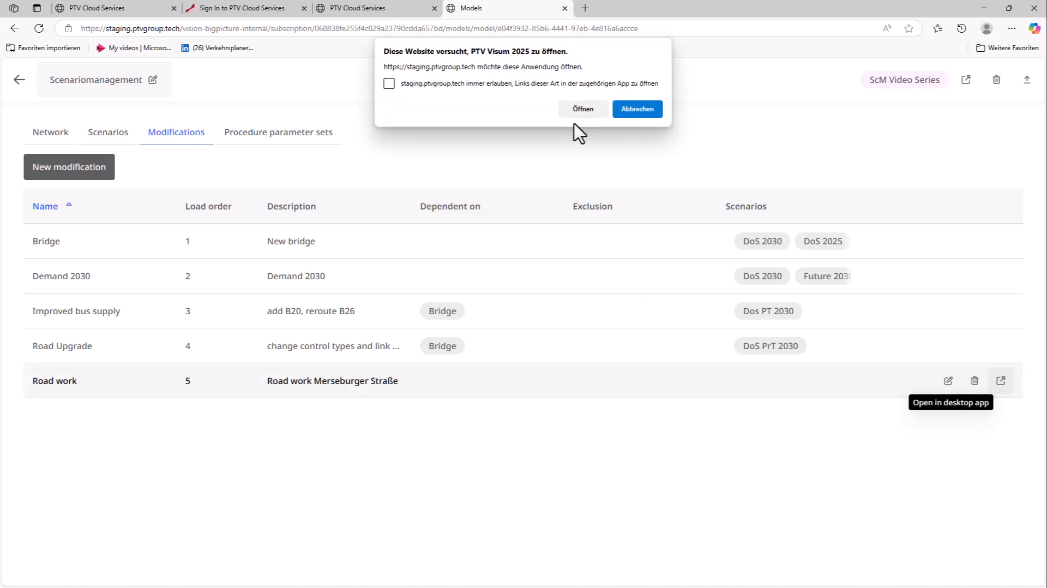
{"action": "left_click", "coordinate": [581, 109]}
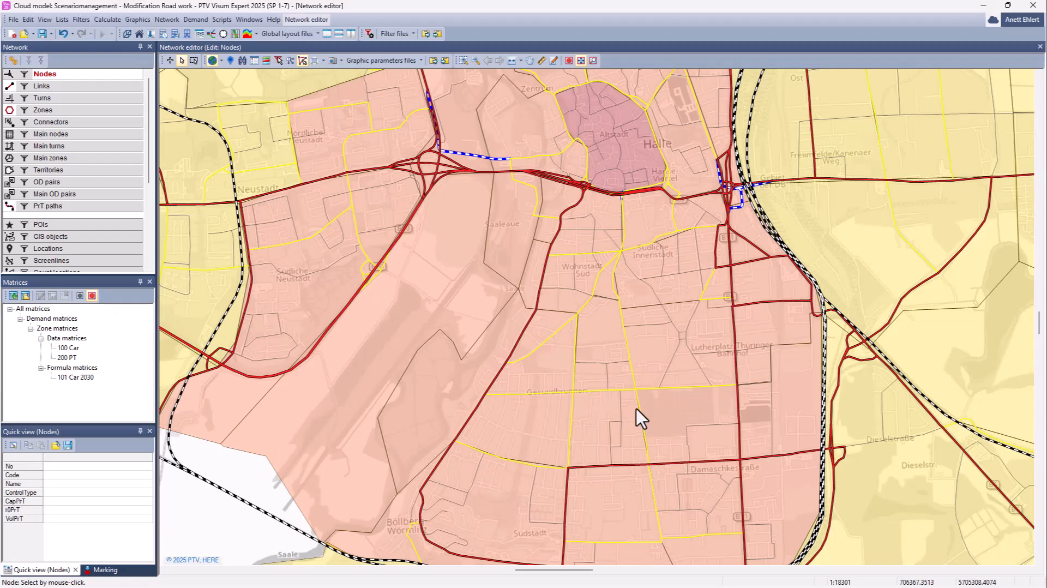
Select three consecutive northbound links on the main road north of Damaschkestraße and set their number of lanes to the constant 1
{"action": "left_click_drag", "start_coordinate": [643, 416], "coordinate": [502, 452]}
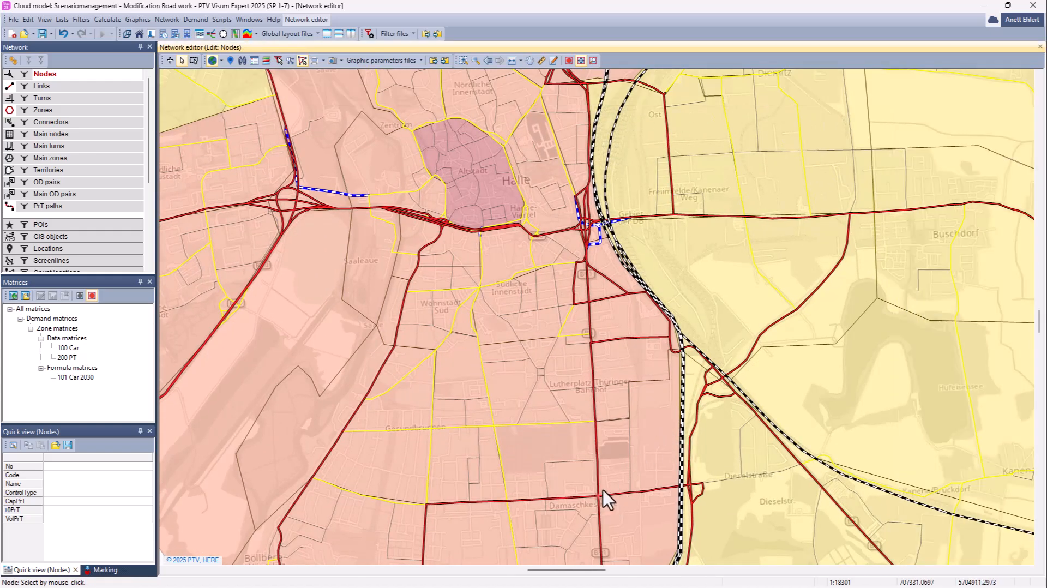
{"action": "left_click", "coordinate": [67, 87]}
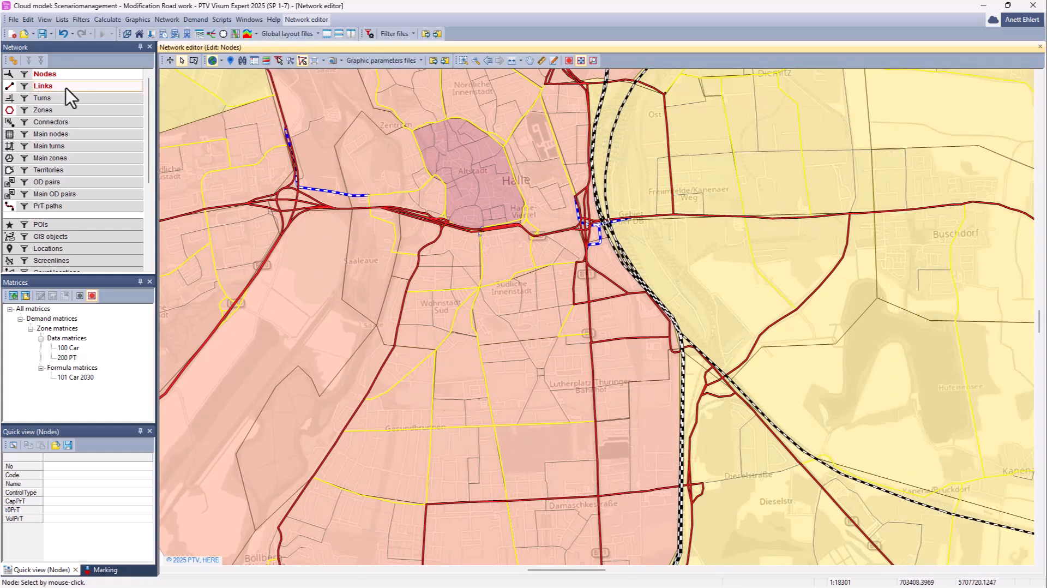
{"action": "left_click", "coordinate": [598, 478]}
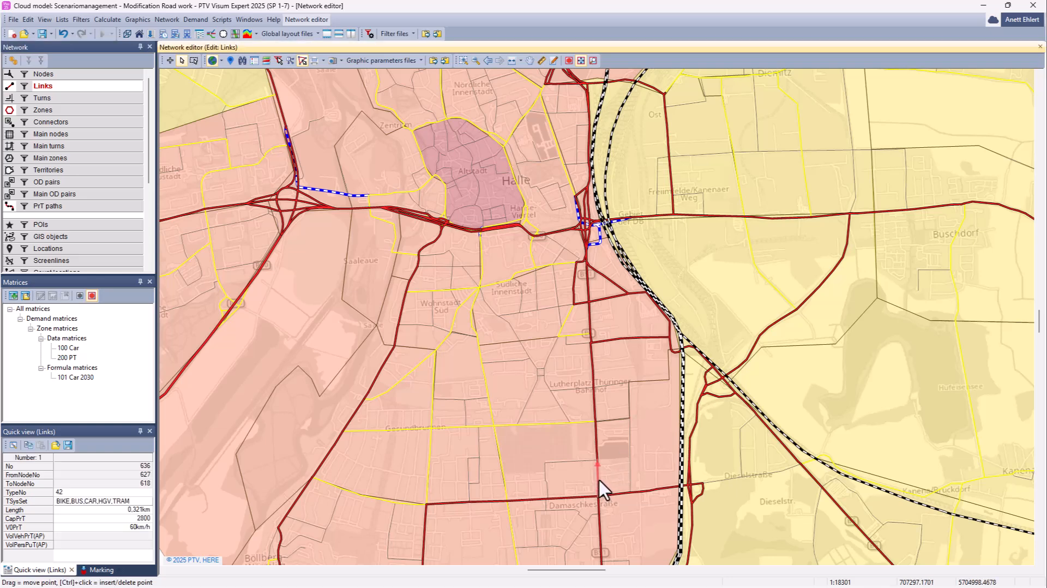
{"action": "right_click", "coordinate": [597, 430]}
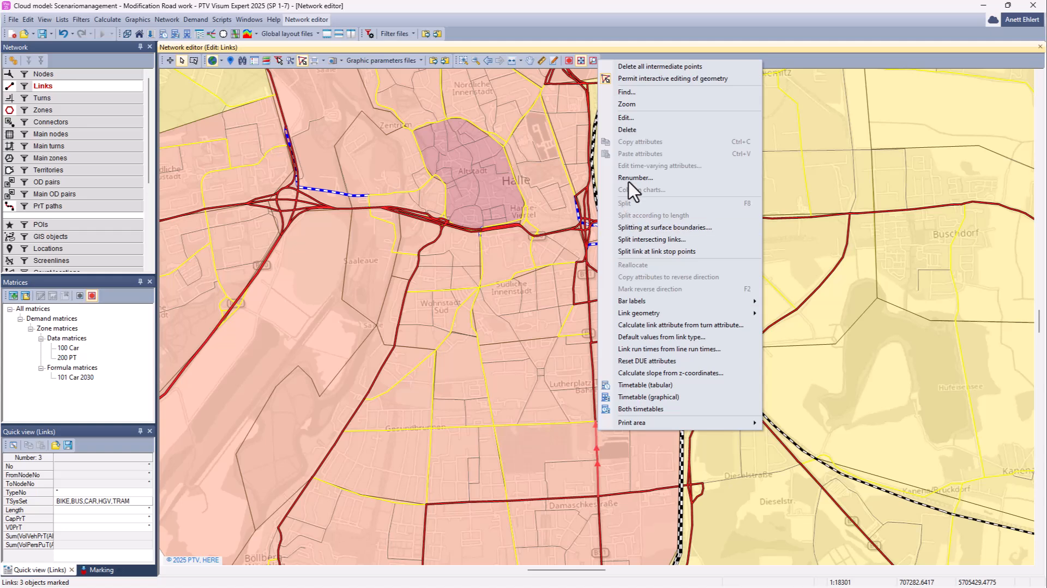
{"action": "left_click", "coordinate": [627, 118]}
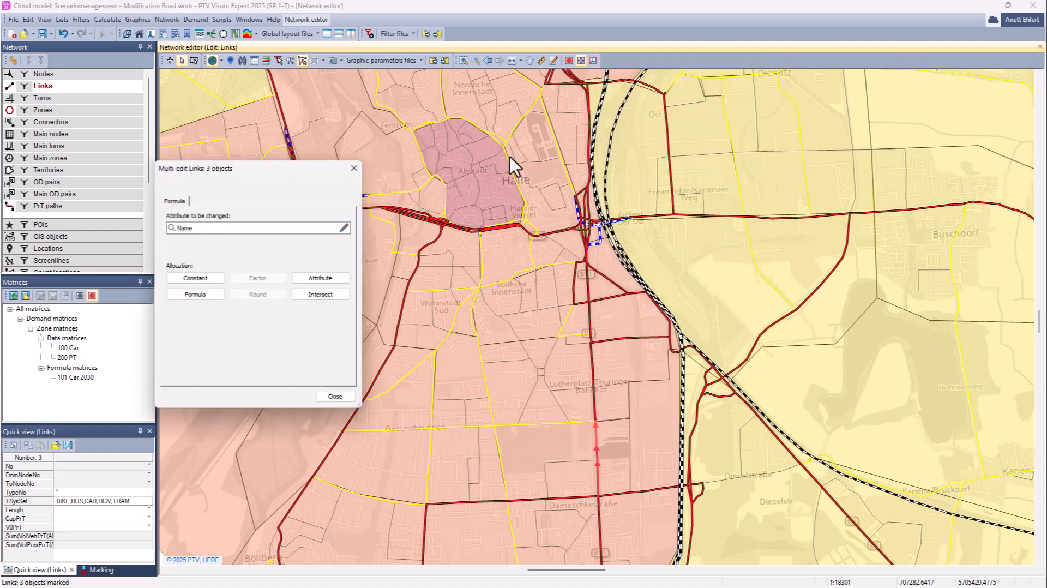
{"action": "type", "text": "N"}
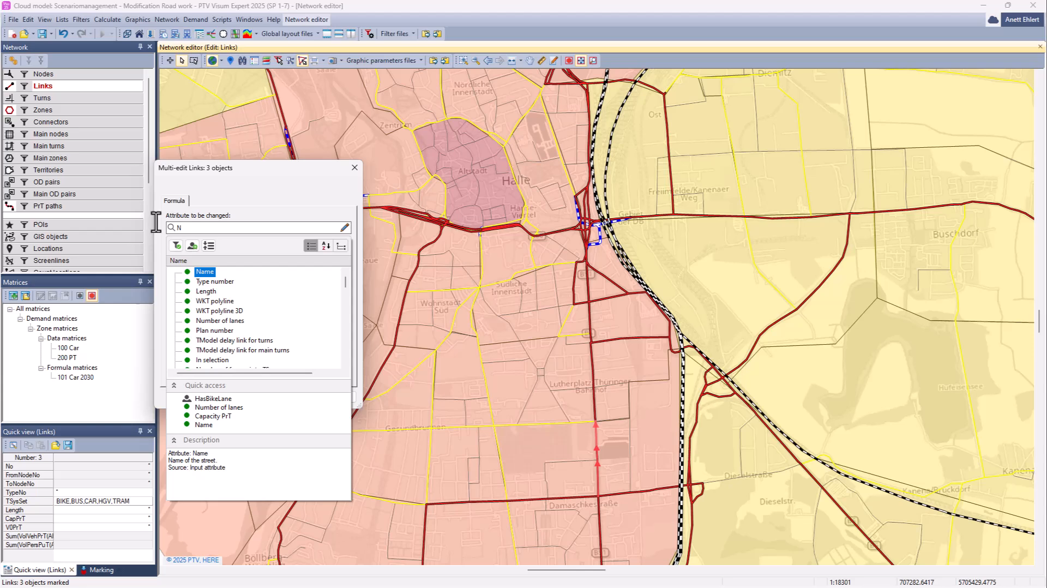
{"action": "left_click", "coordinate": [215, 321]}
{"action": "left_click", "coordinate": [198, 278]}
{"action": "type", "text": "1"}
{"action": "left_click", "coordinate": [268, 306]}
Set the Capacity PrT of the three marked links to their own Capacity PrT multiplied by 0.5 and close the multi-edit dialog
{"action": "left_click_drag", "start_coordinate": [232, 226], "coordinate": [171, 221]}
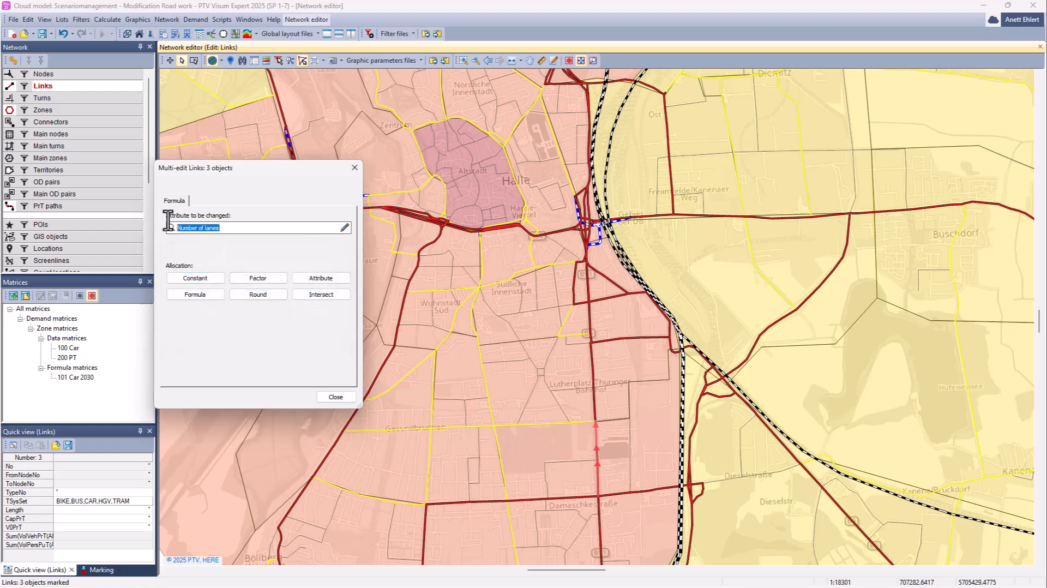
{"action": "type", "text": "C"}
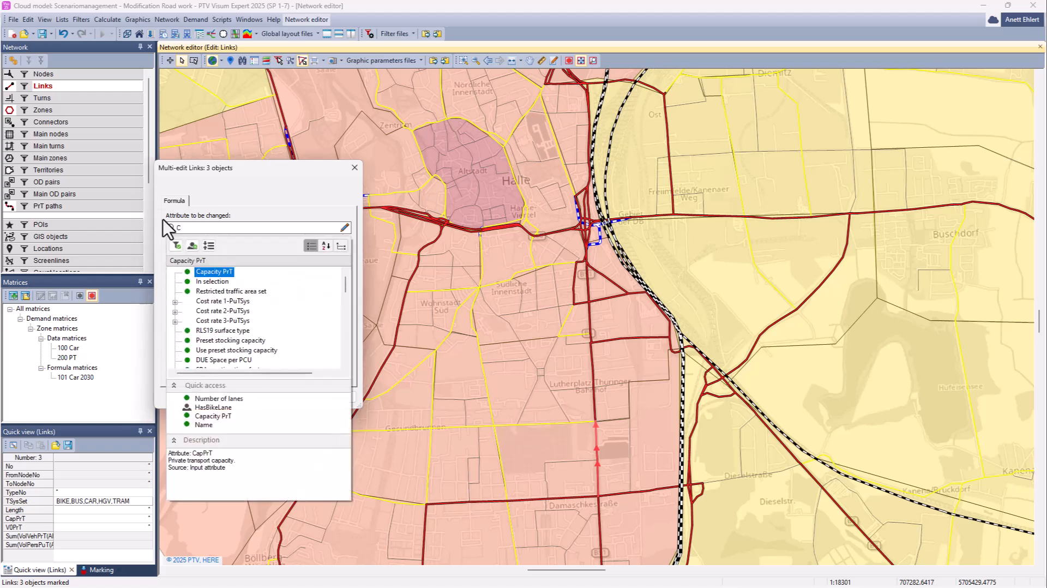
{"action": "key", "text": "Return"}
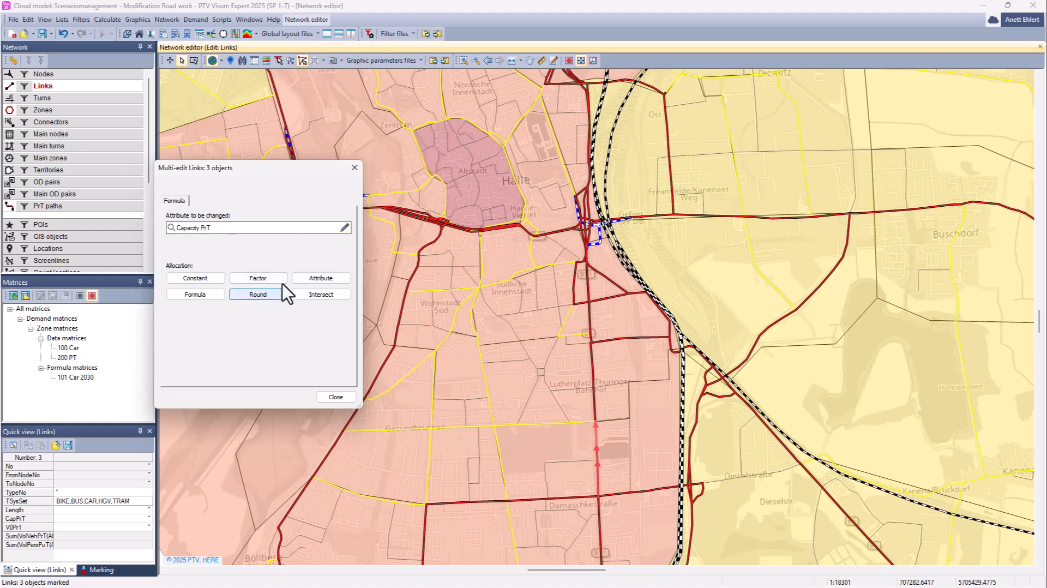
{"action": "left_click", "coordinate": [316, 278]}
{"action": "left_click", "coordinate": [337, 279]}
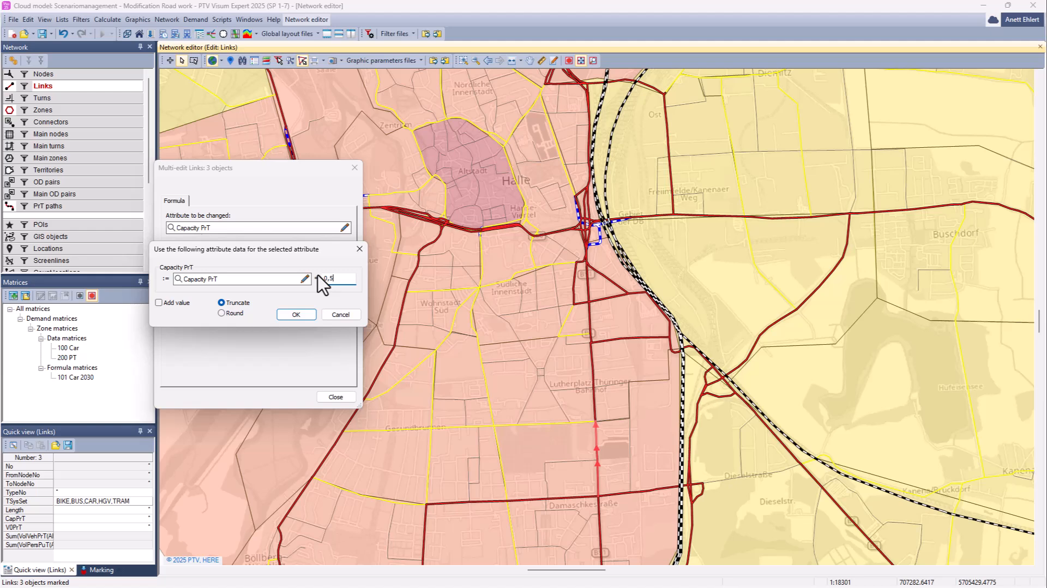
{"action": "left_click", "coordinate": [301, 314]}
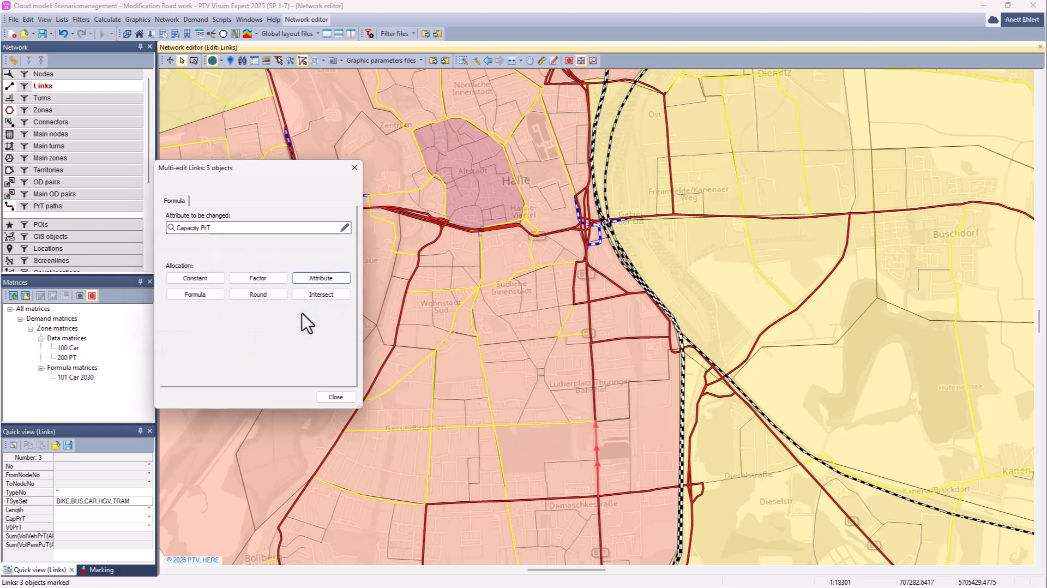
{"action": "left_click", "coordinate": [335, 397]}
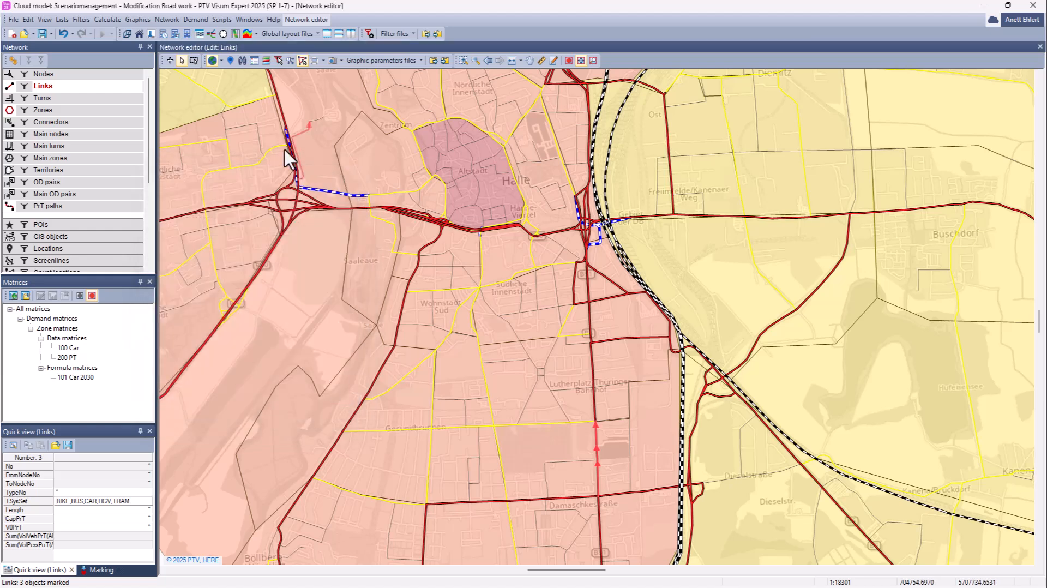
Save the Road work modification to the cloud model and return to the model's scenario overview in the browser
{"action": "left_click", "coordinate": [41, 33]}
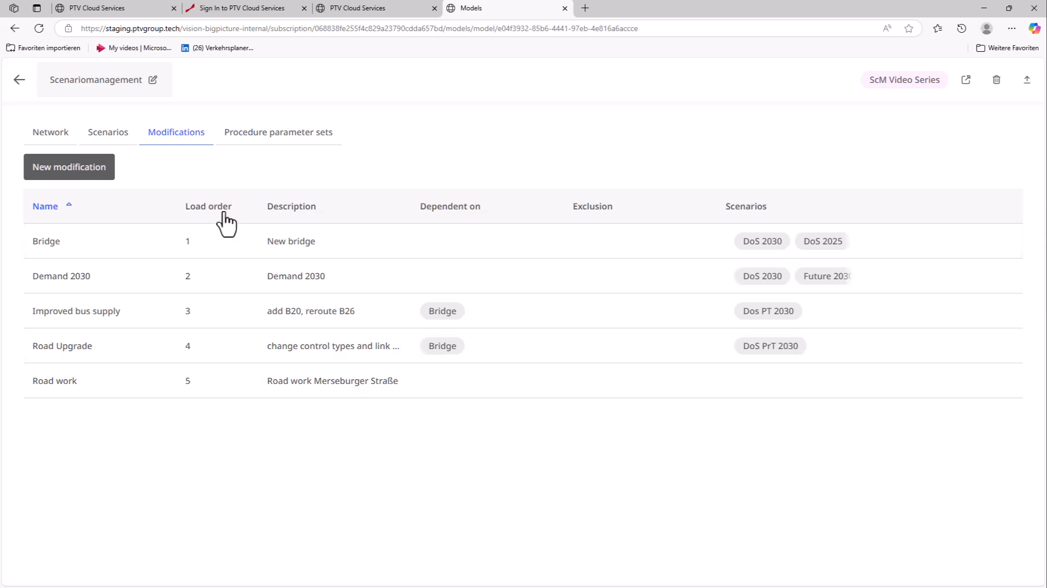
{"action": "left_click", "coordinate": [111, 143]}
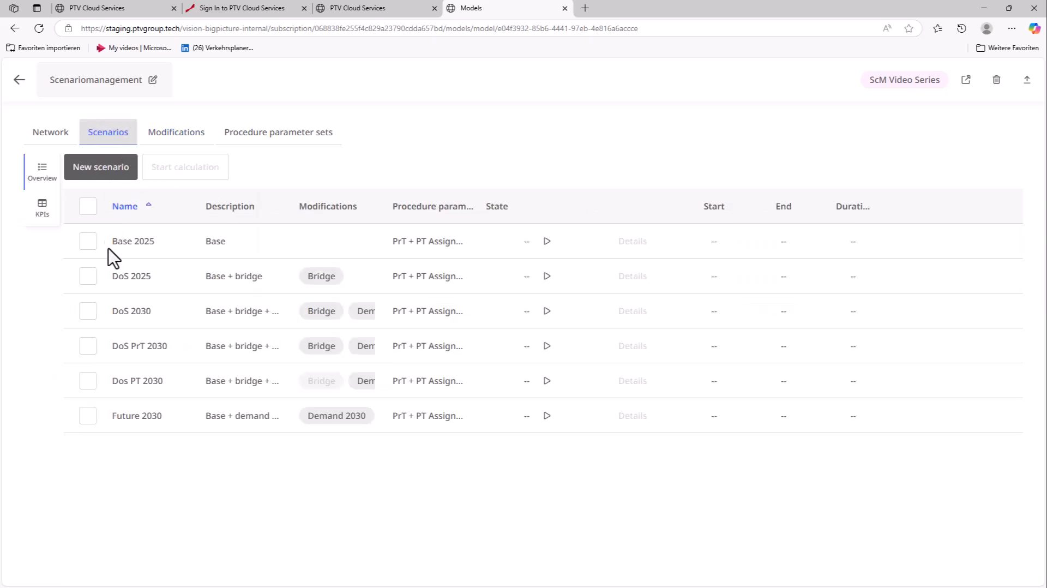
Start a new scenario named Road work 2025 and use the same text as its description
{"action": "left_click", "coordinate": [103, 170]}
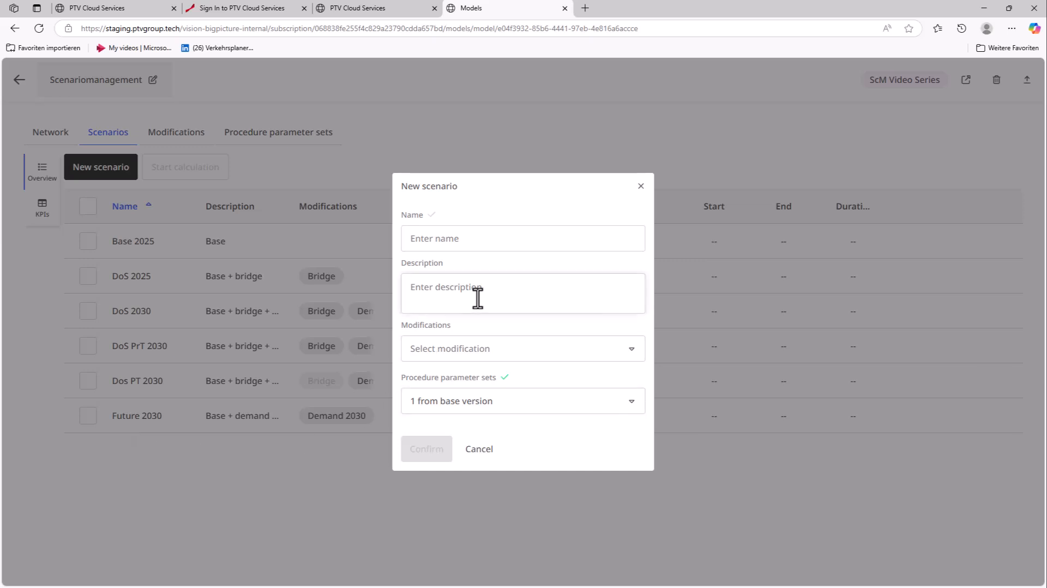
{"action": "left_click", "coordinate": [419, 236]}
{"action": "type", "text": "Road work 2025"}
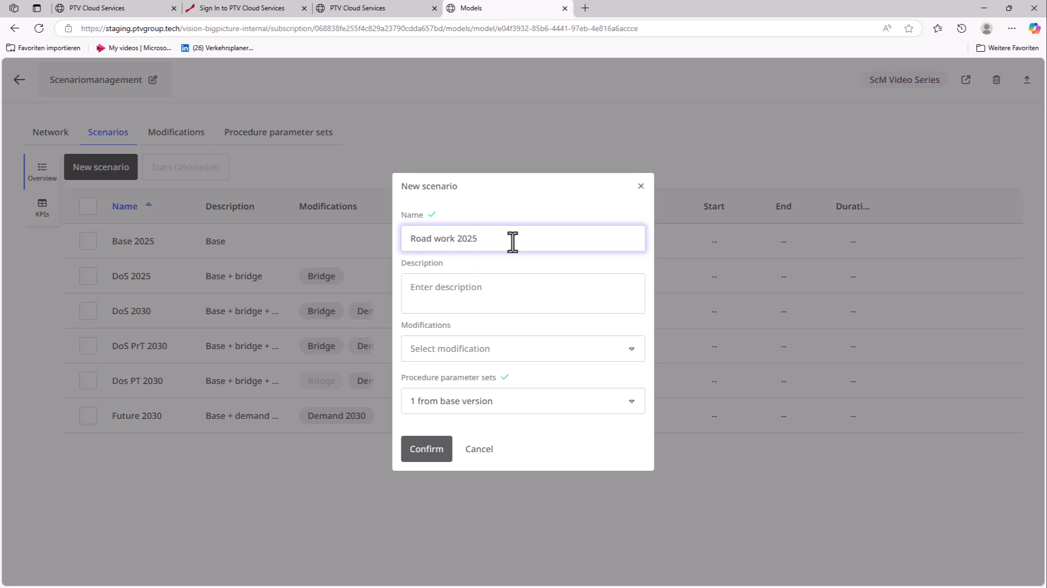
{"action": "left_click_drag", "start_coordinate": [448, 246], "coordinate": [409, 236]}
{"action": "key", "text": "ctrl+c"}
{"action": "left_click", "coordinate": [420, 282]}
{"action": "key", "text": "ctrl+v"}
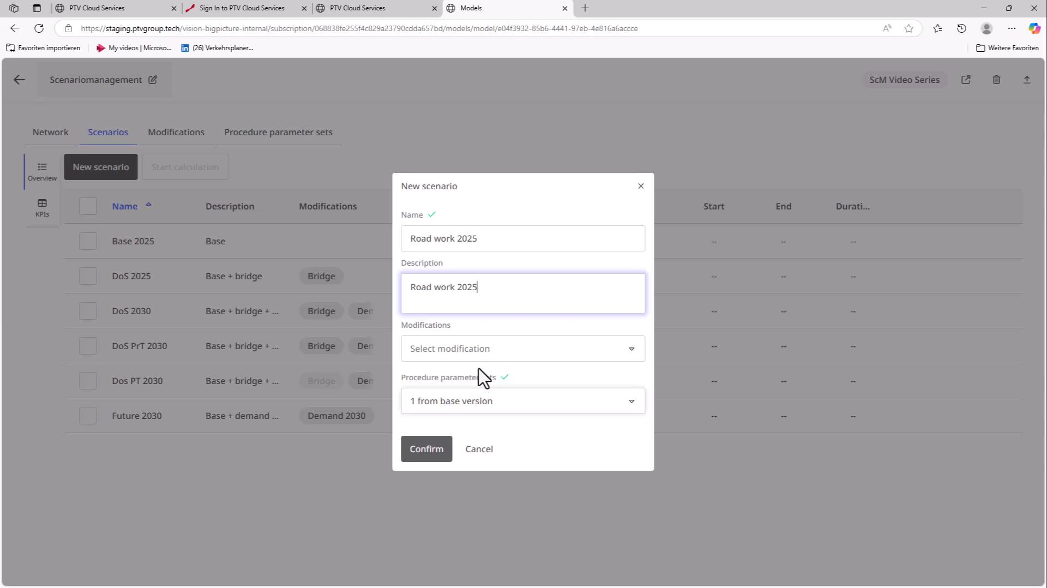
Assign the Road work modification and the PrT Assignment procedure parameter set to the new scenario, and confirm its creation
{"action": "left_click", "coordinate": [482, 349]}
{"action": "scroll", "coordinate": [498, 303], "scroll_direction": "down", "scroll_amount": 1}
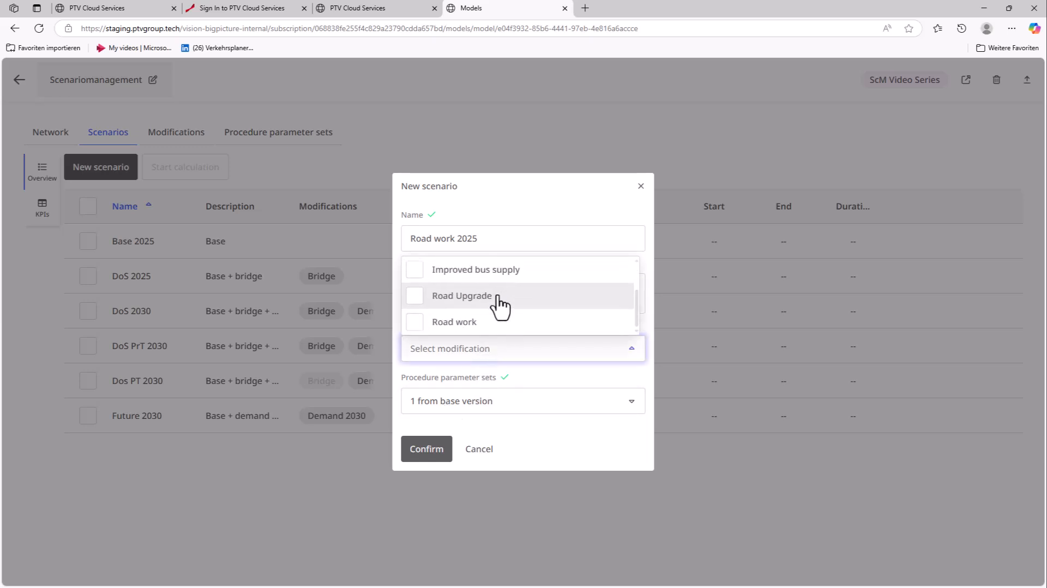
{"action": "left_click", "coordinate": [425, 323]}
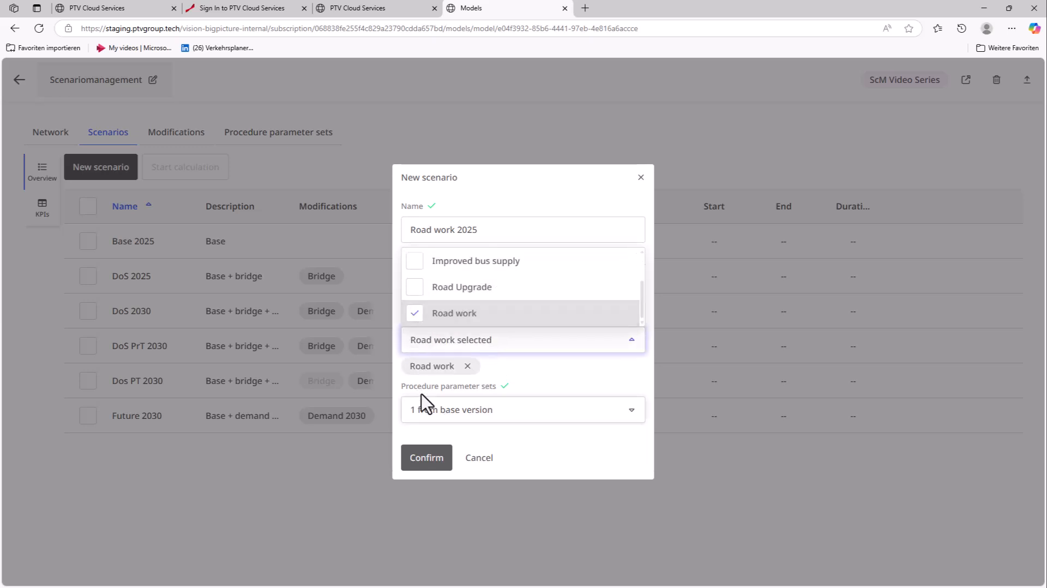
{"action": "left_click", "coordinate": [523, 418]}
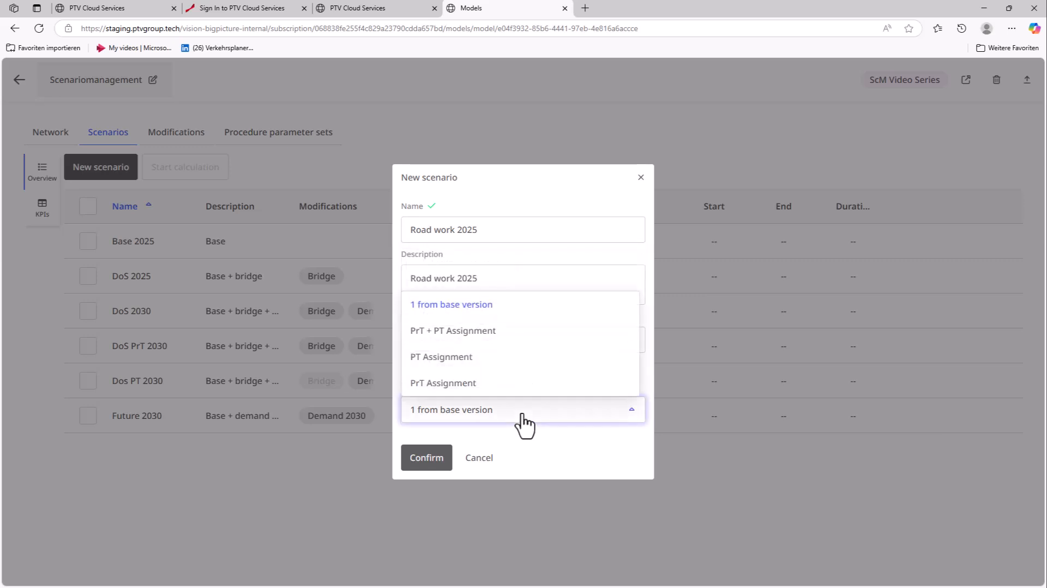
{"action": "left_click", "coordinate": [454, 383]}
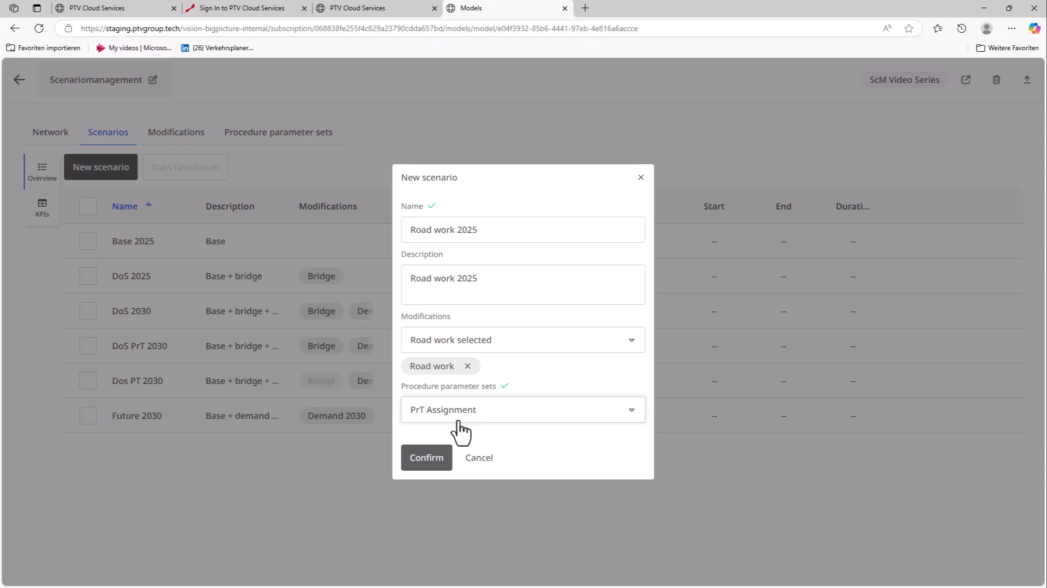
{"action": "left_click", "coordinate": [429, 461]}
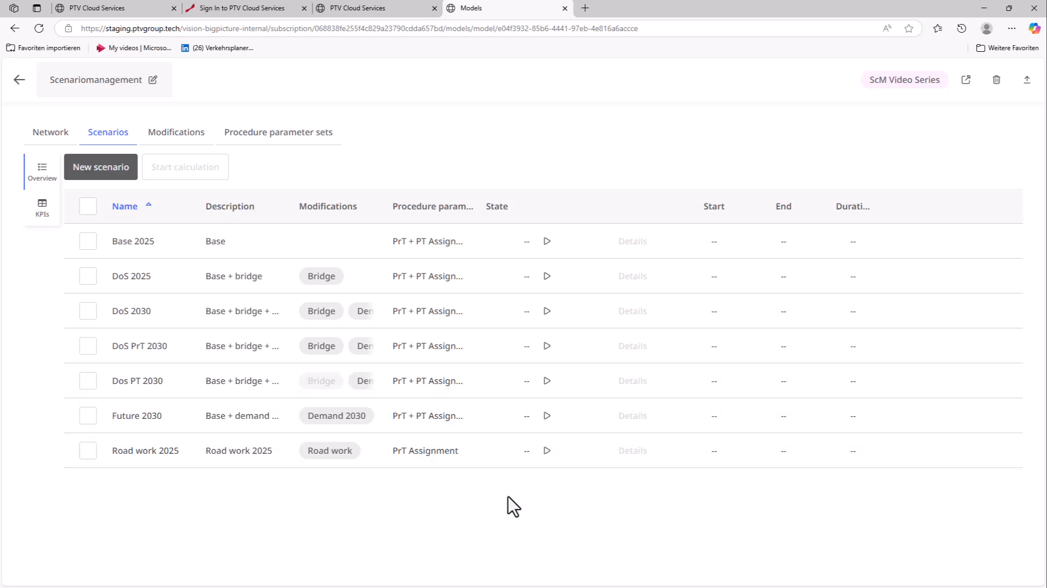
Review the procedure parameter sets and open the latest base network revision in PTV Visum, allowing the browser to launch the application
{"action": "left_click", "coordinate": [293, 136]}
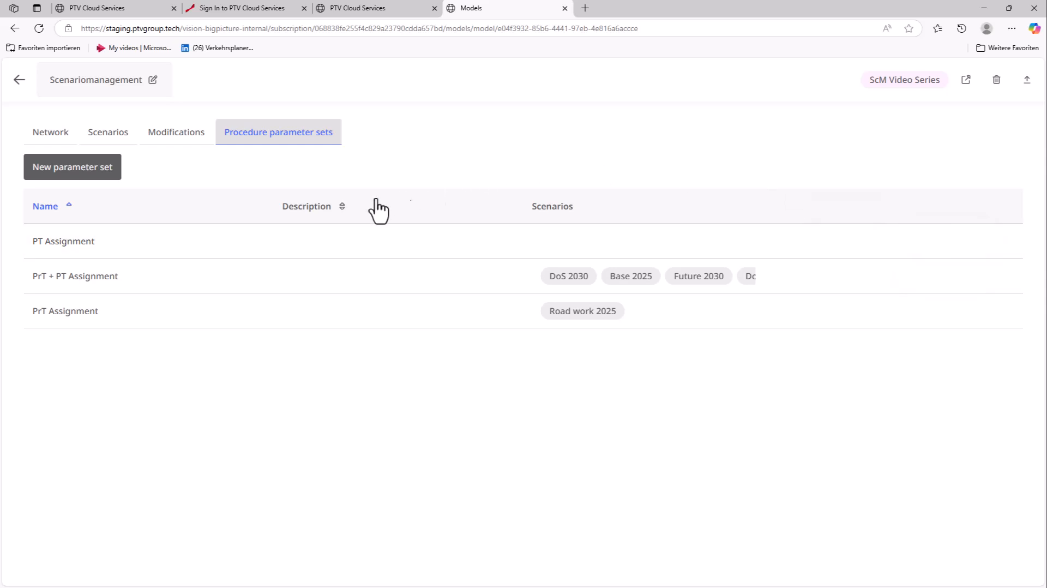
{"action": "left_click", "coordinate": [112, 143]}
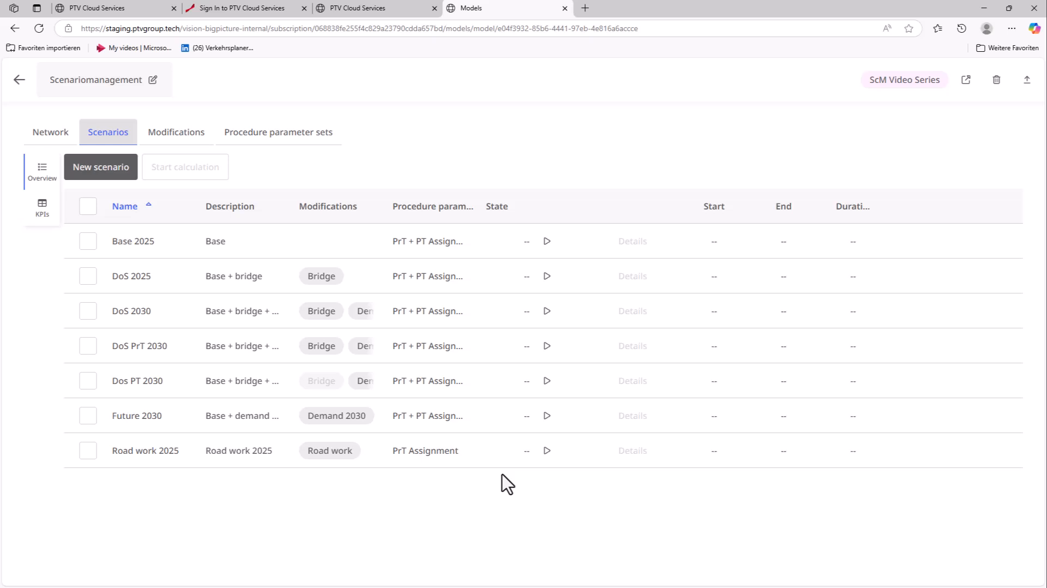
{"action": "left_click", "coordinate": [56, 140]}
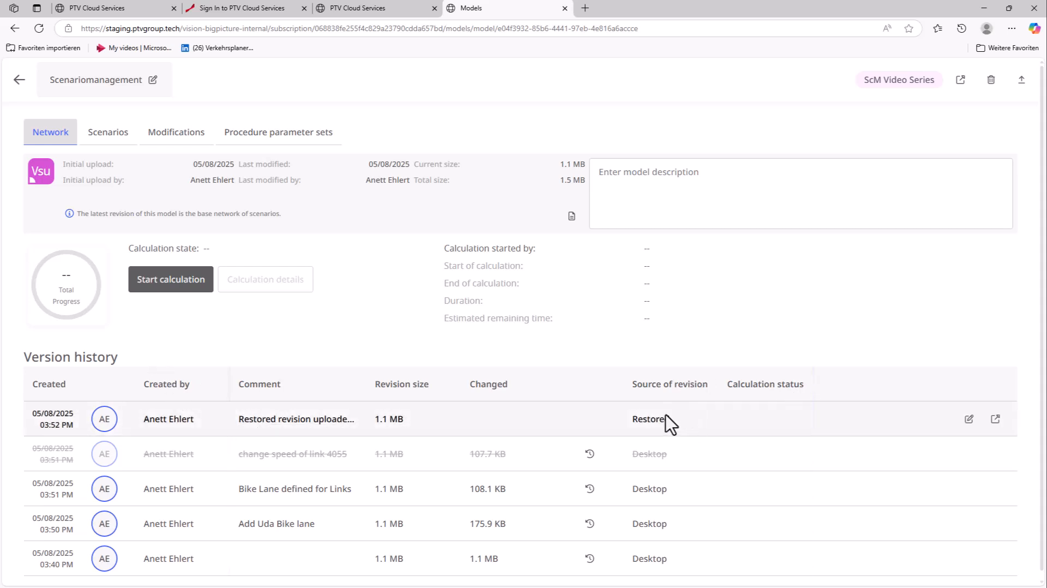
{"action": "left_click", "coordinate": [996, 421]}
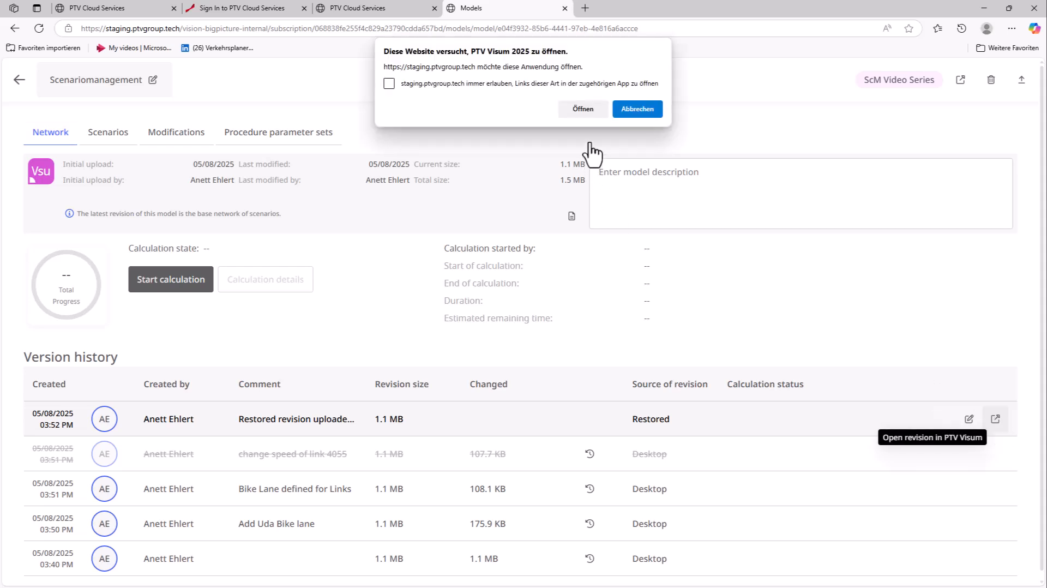
{"action": "left_click", "coordinate": [580, 109]}
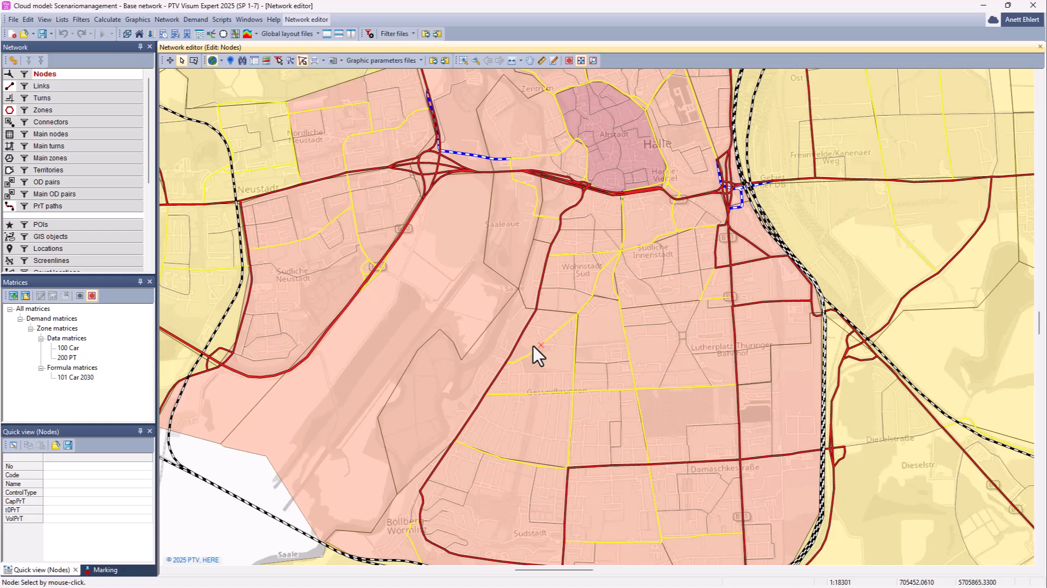
Start creating a user-defined attribute for the Network object from the list of user-defined attributes
{"action": "left_click", "coordinate": [166, 19]}
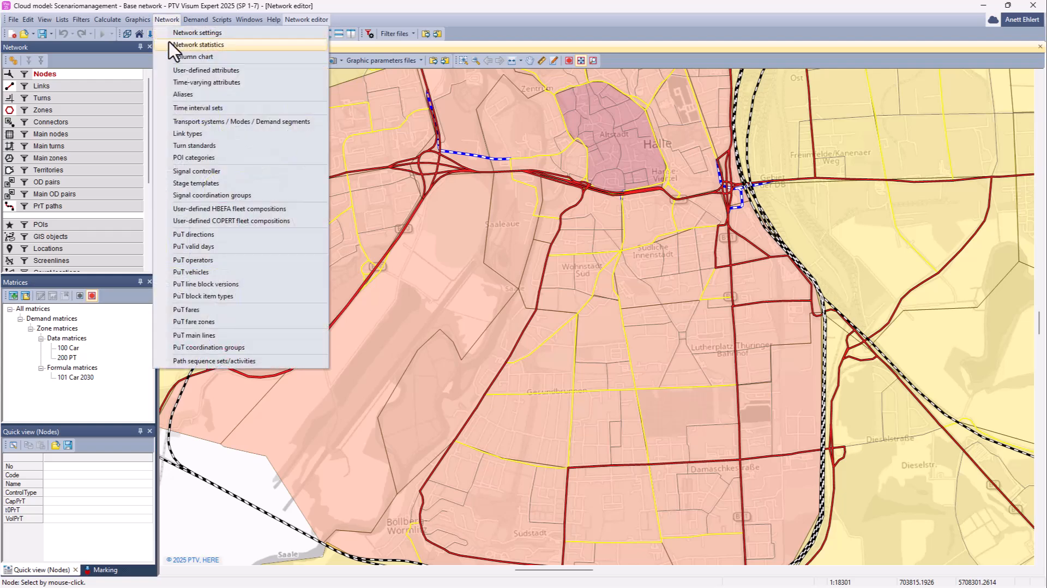
{"action": "left_click", "coordinate": [191, 70]}
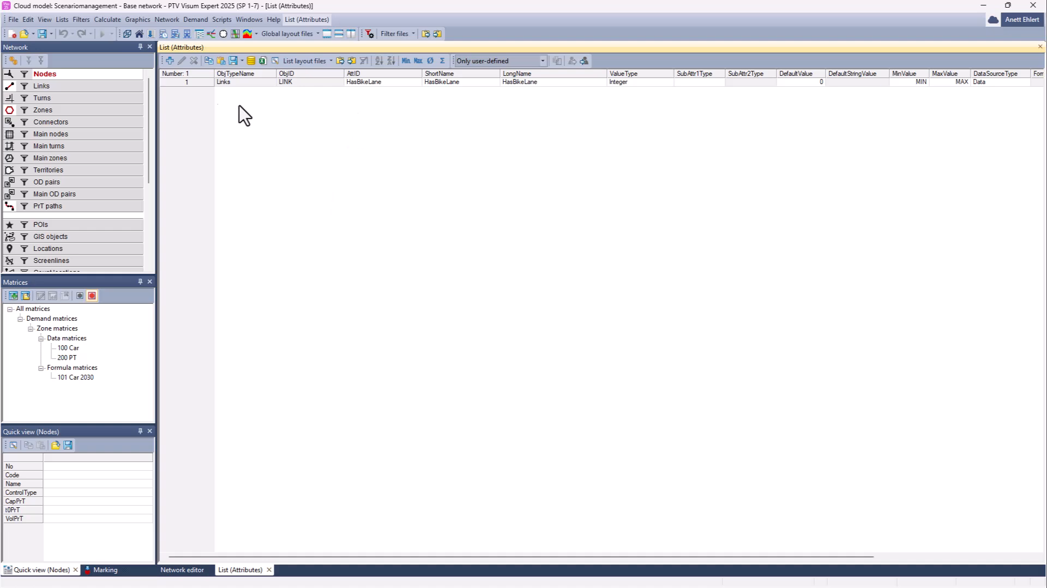
{"action": "left_click", "coordinate": [169, 60]}
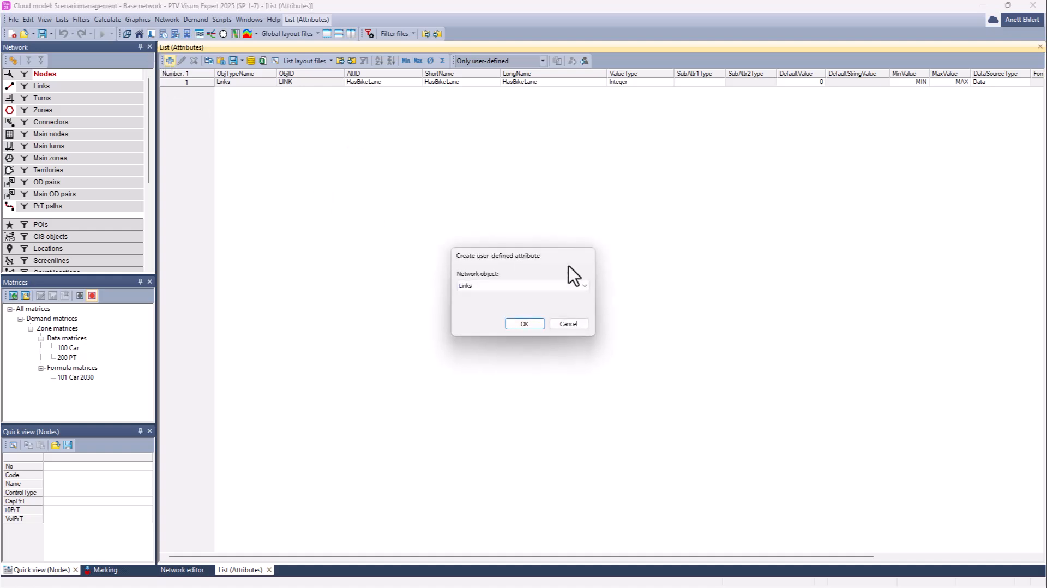
{"action": "left_click", "coordinate": [506, 286]}
{"action": "left_click", "coordinate": [482, 358]}
{"action": "left_click", "coordinate": [532, 327]}
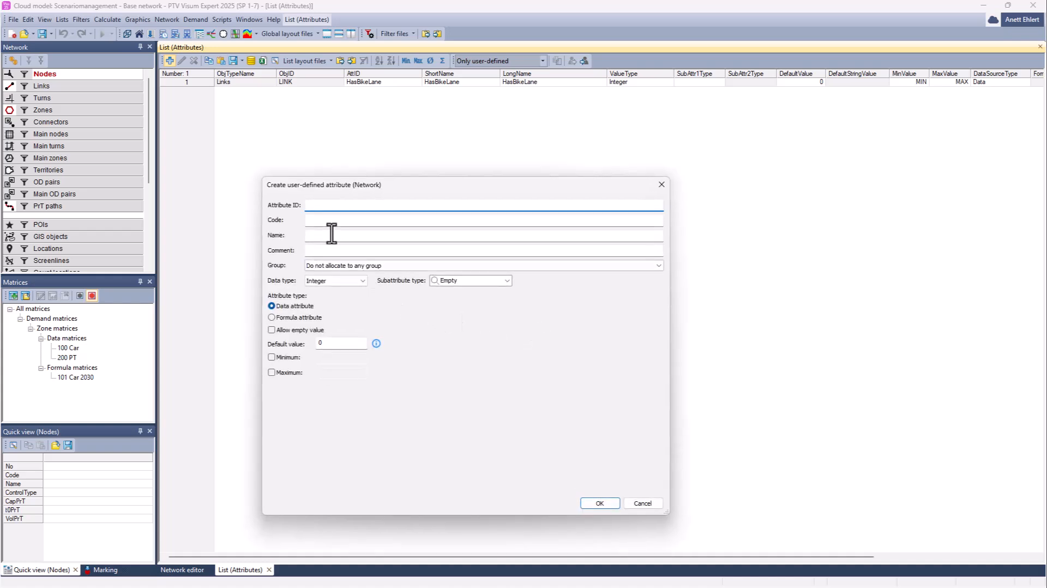
Set the attribute's ID, code and name to Mean_WT, its data type to Time period, and make it a formula attribute
{"action": "type", "text": "Mean_WT"}
{"action": "left_click", "coordinate": [346, 219]}
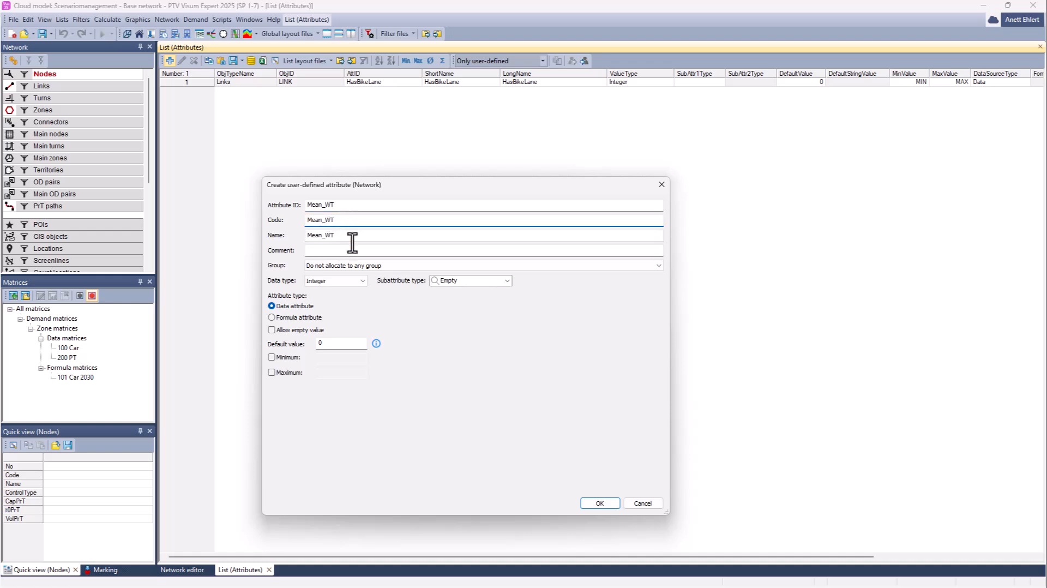
{"action": "left_click", "coordinate": [362, 281]}
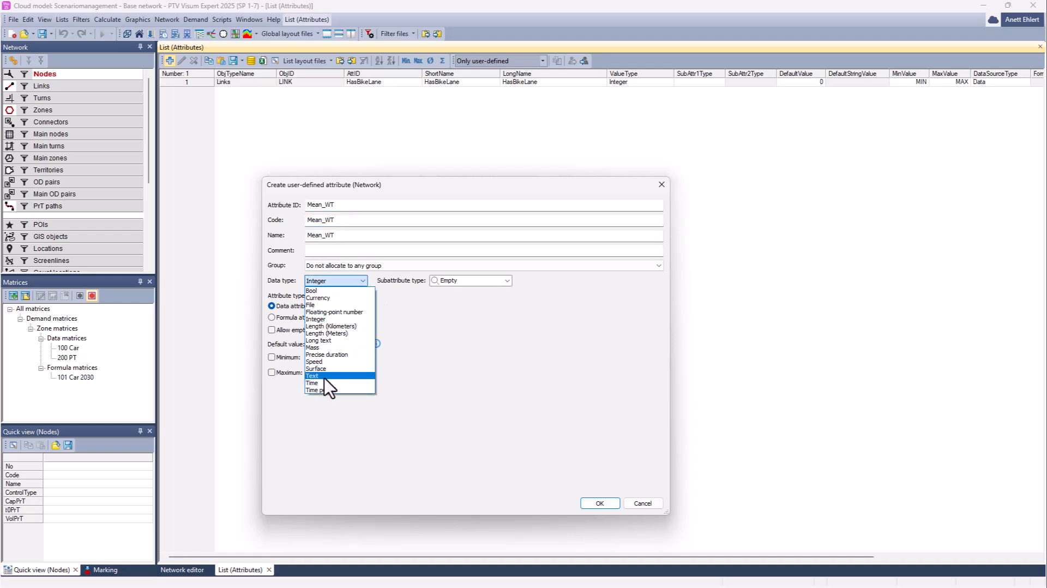
{"action": "left_click", "coordinate": [322, 391]}
{"action": "left_click", "coordinate": [271, 317]}
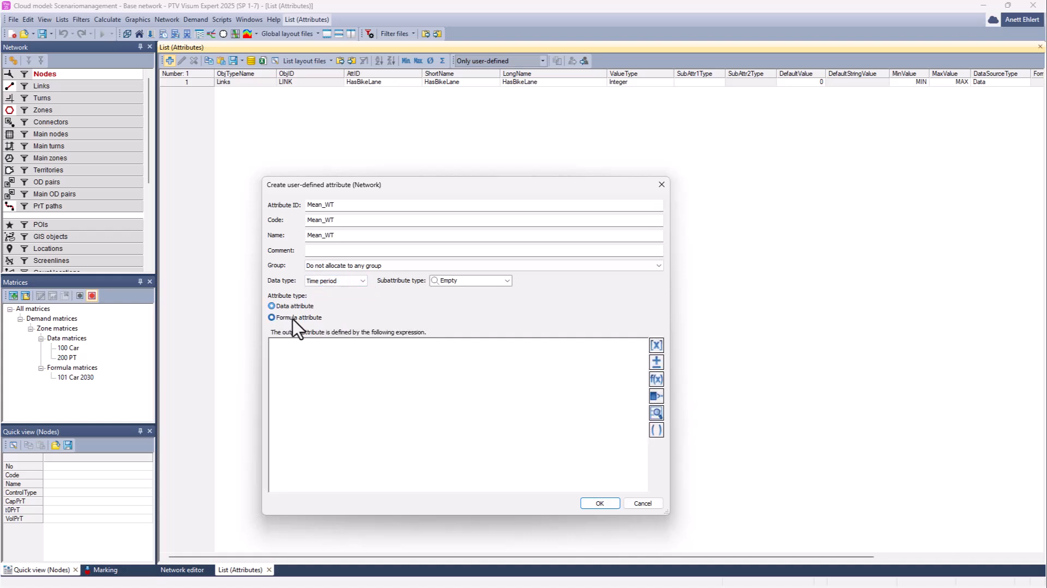
Define the Mean_WT formula as Mean walk time PuT from PuT assignment statistics - all routes, create the attribute and close the attribute list
{"action": "left_click", "coordinate": [656, 346]}
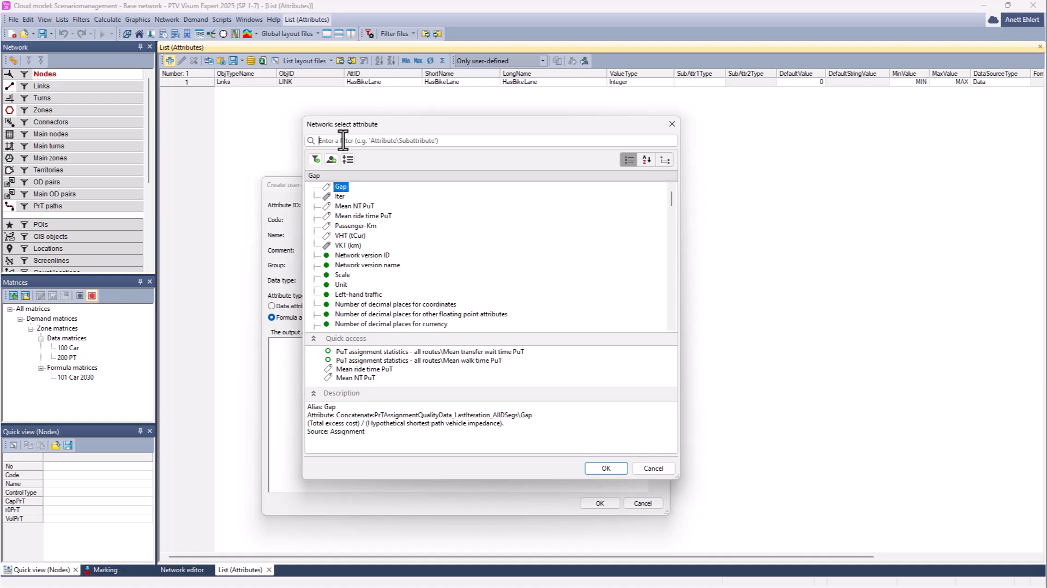
{"action": "type", "text": "PuT"}
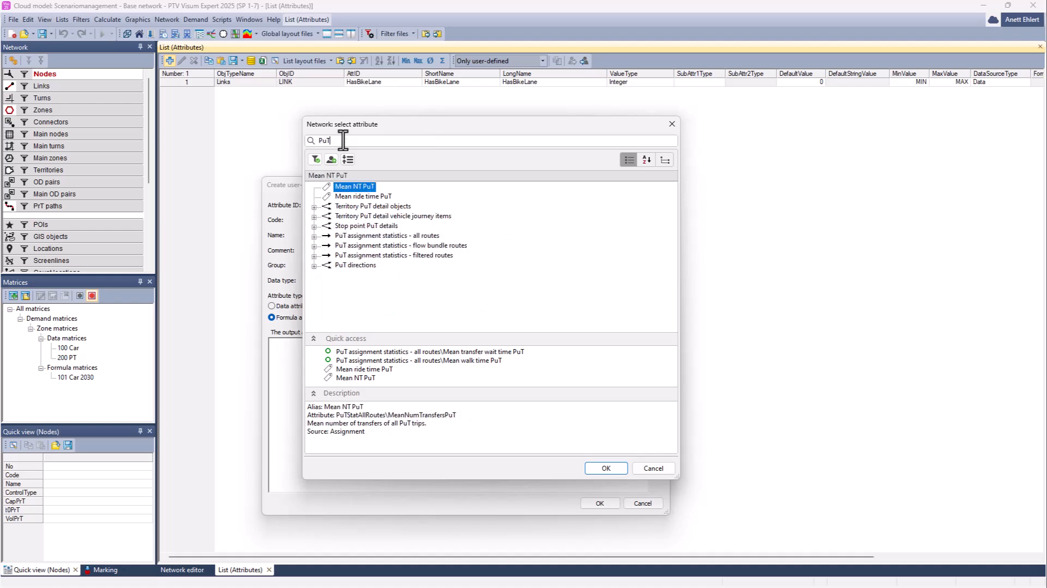
{"action": "type", "text": " ass"}
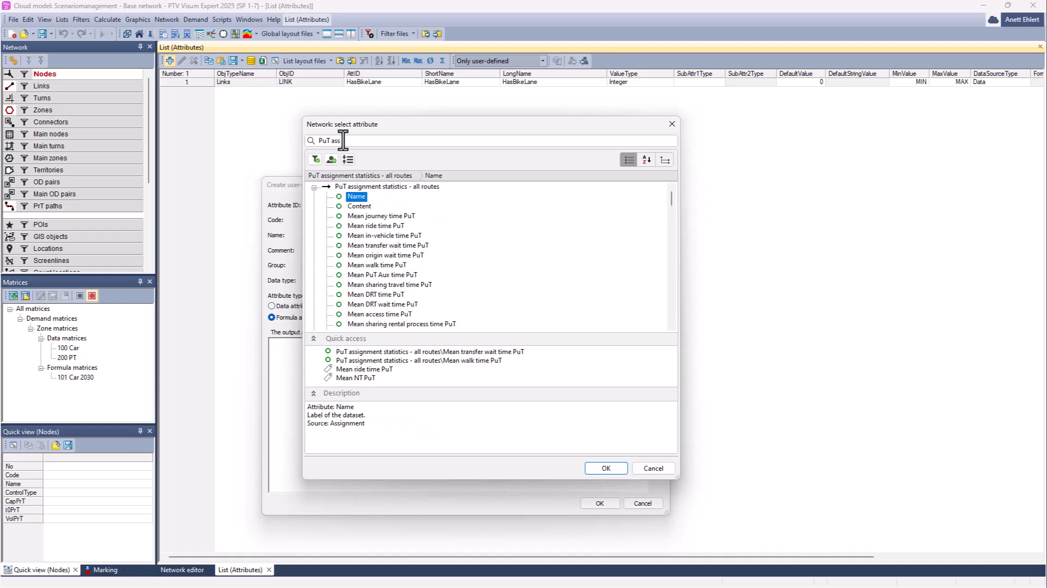
{"action": "type", "text": " me"}
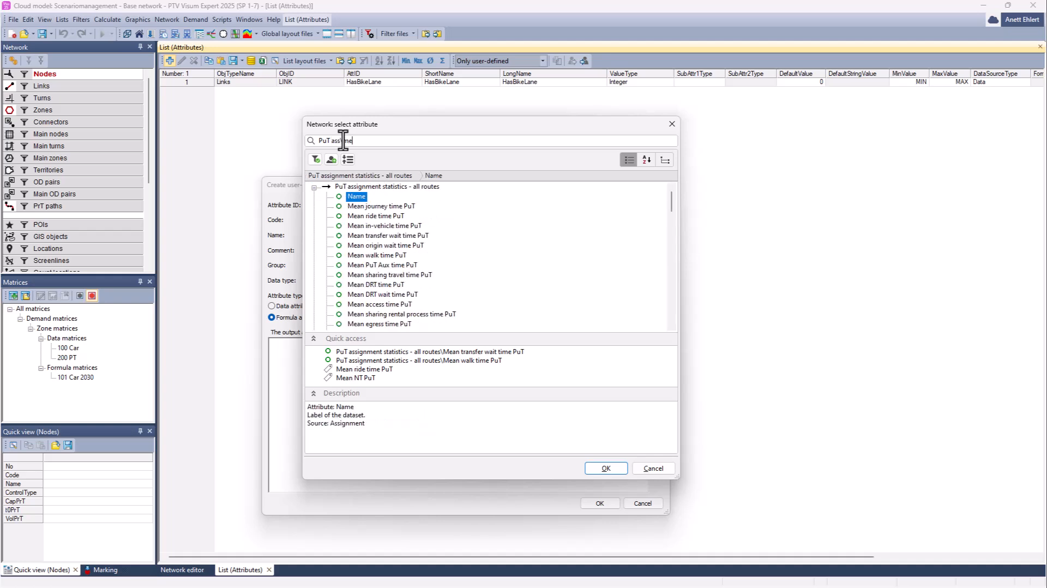
{"action": "type", "text": "an walk"}
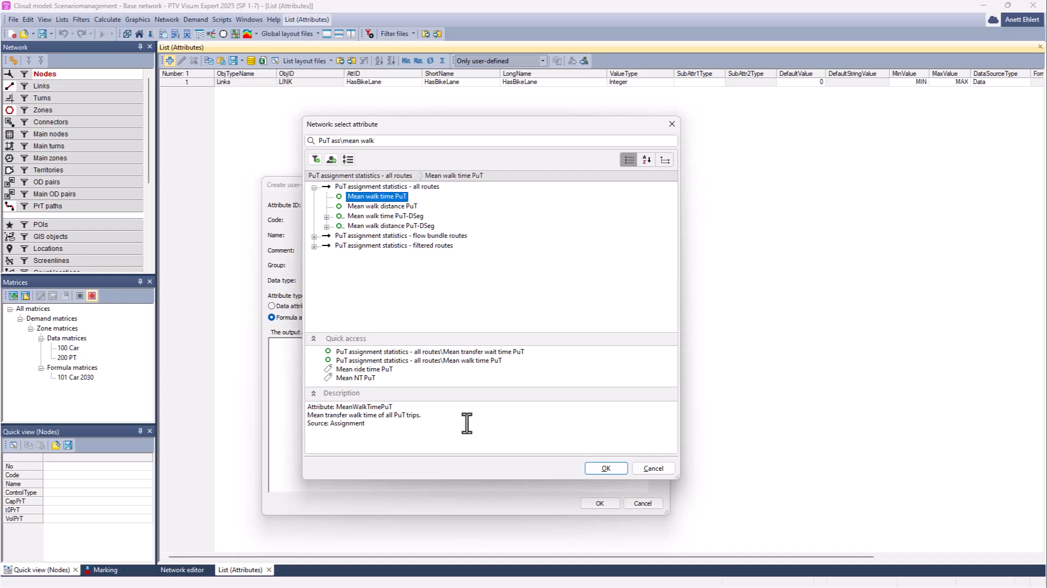
{"action": "left_click", "coordinate": [602, 469]}
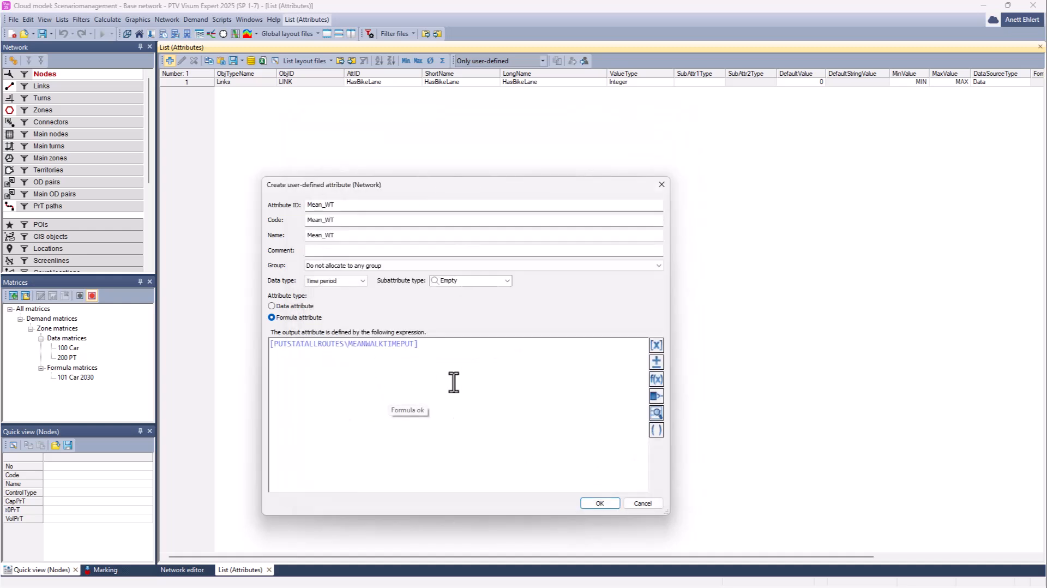
{"action": "left_click", "coordinate": [600, 504]}
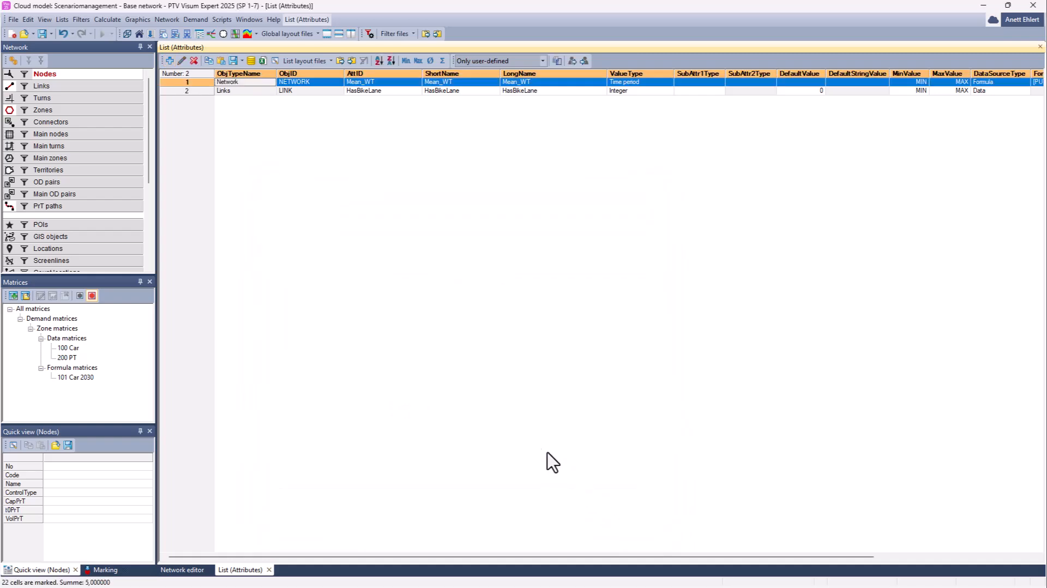
{"action": "left_click", "coordinate": [269, 570]}
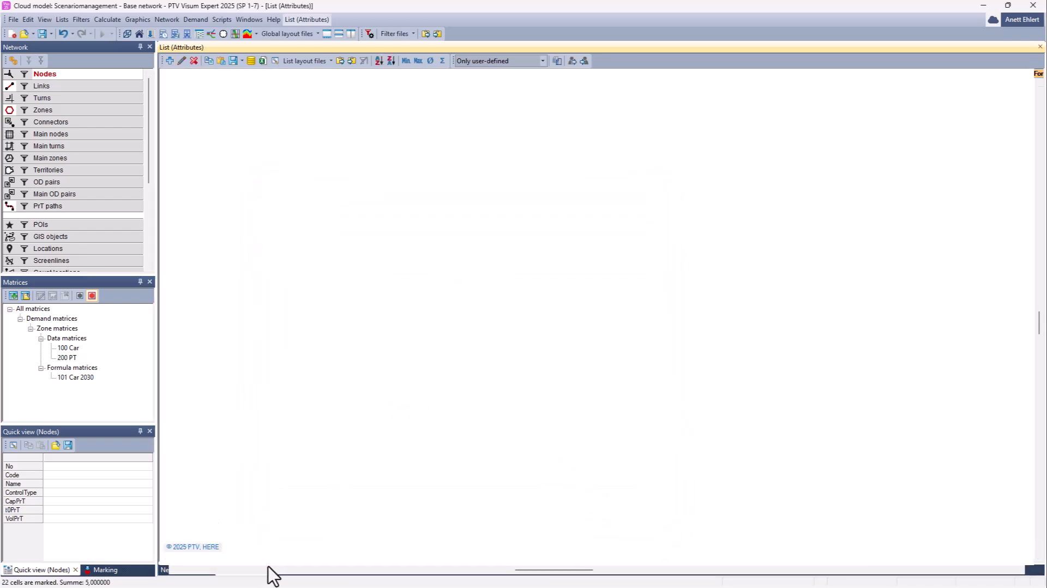
Open the list of network attributes and its attribute selection
{"action": "left_click", "coordinate": [62, 20]}
{"action": "mouse_move", "coordinate": [96, 43]}
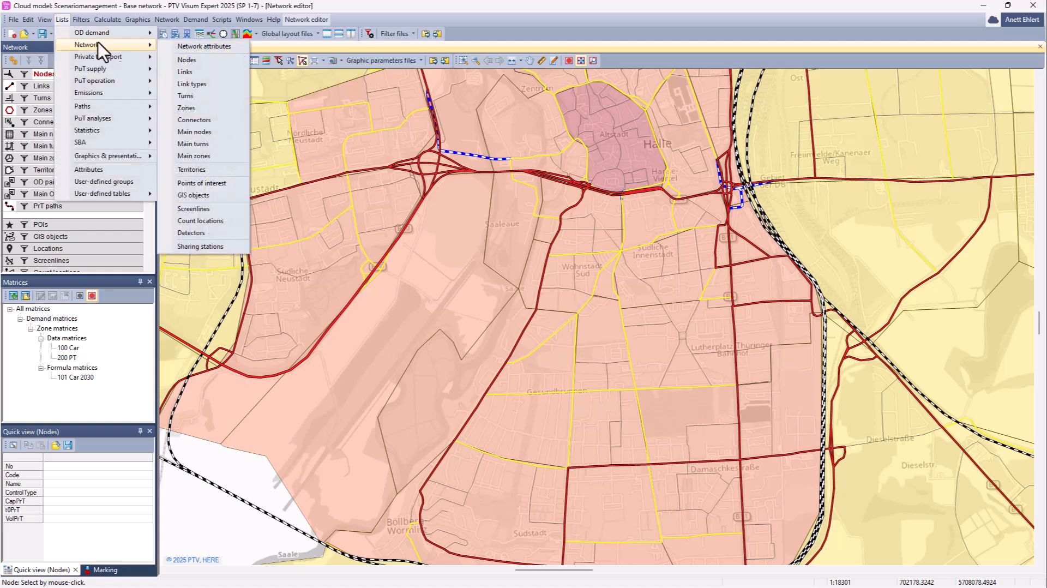
{"action": "left_click", "coordinate": [195, 47]}
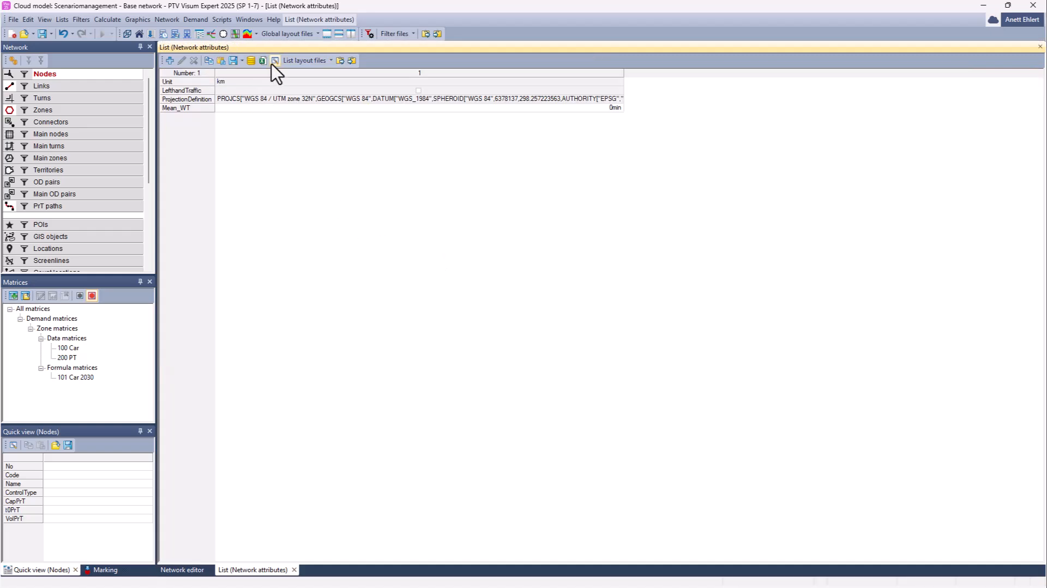
{"action": "left_click", "coordinate": [274, 60]}
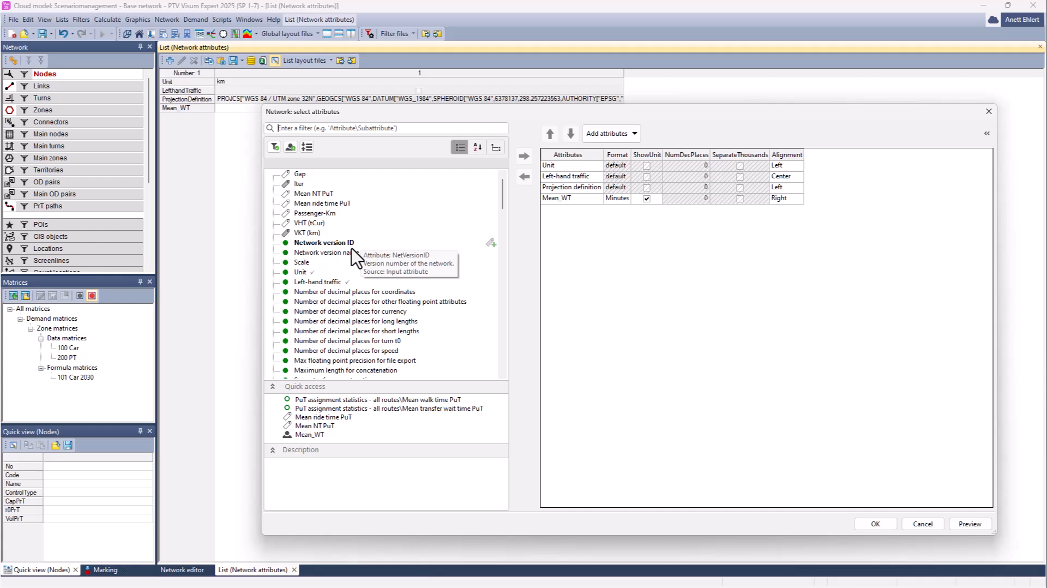
Filter the available network attributes with "PuT ass\mean trans" to find Mean transfer wait time PuT
{"action": "left_click", "coordinate": [299, 128]}
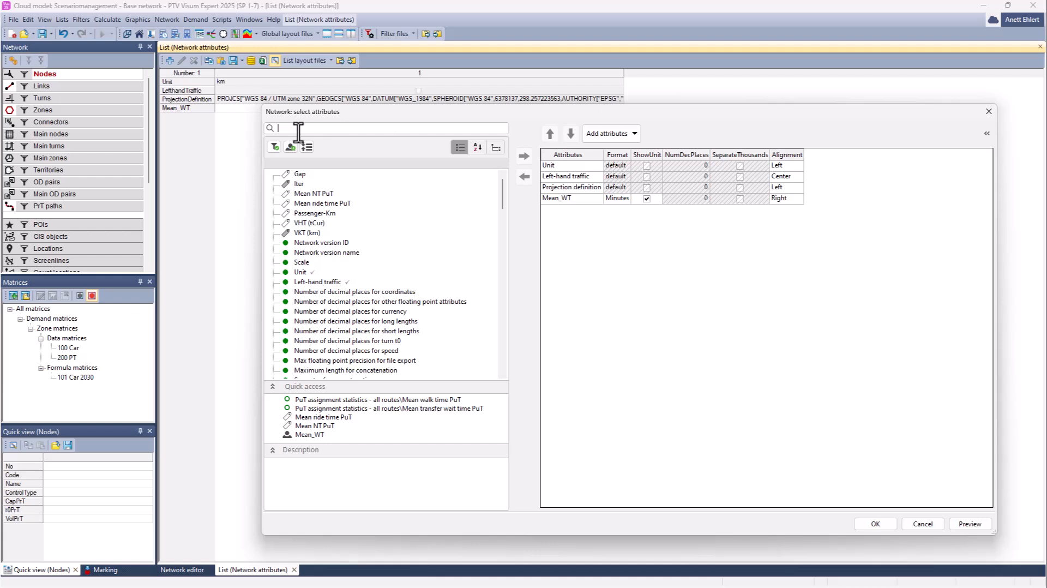
{"action": "type", "text": "P"}
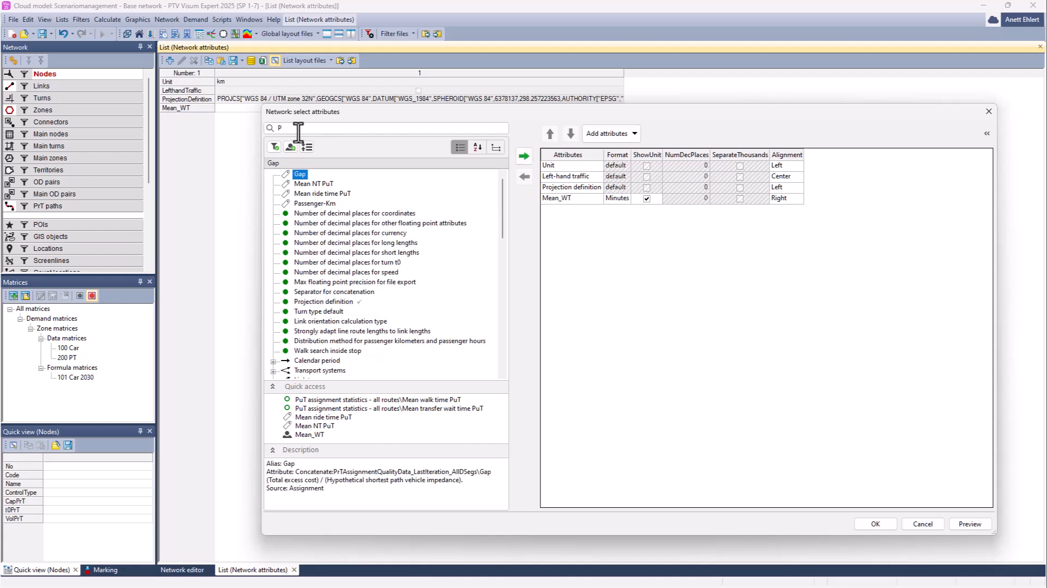
{"action": "type", "text": "uT"}
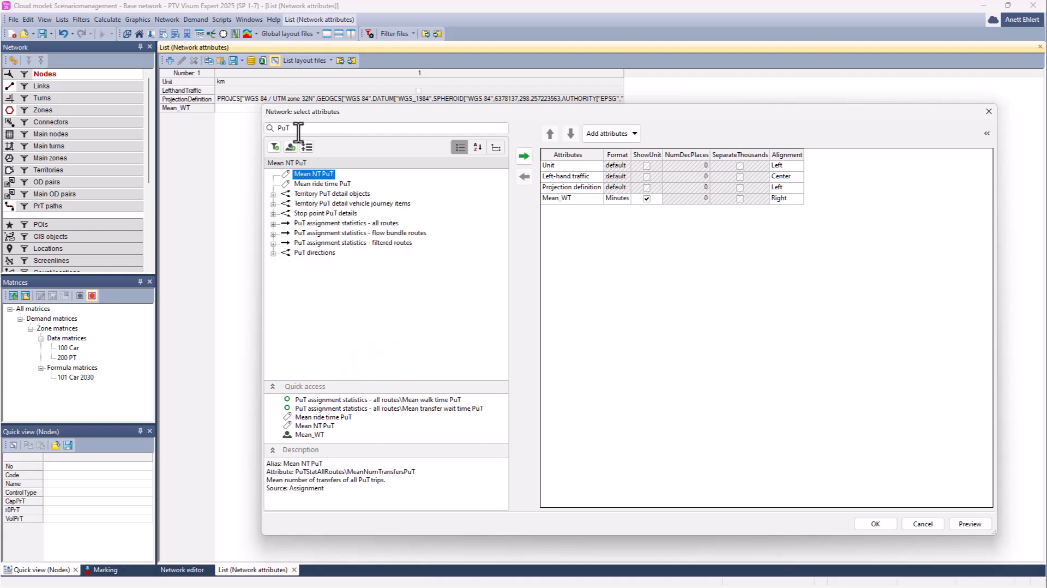
{"action": "type", "text": " as"}
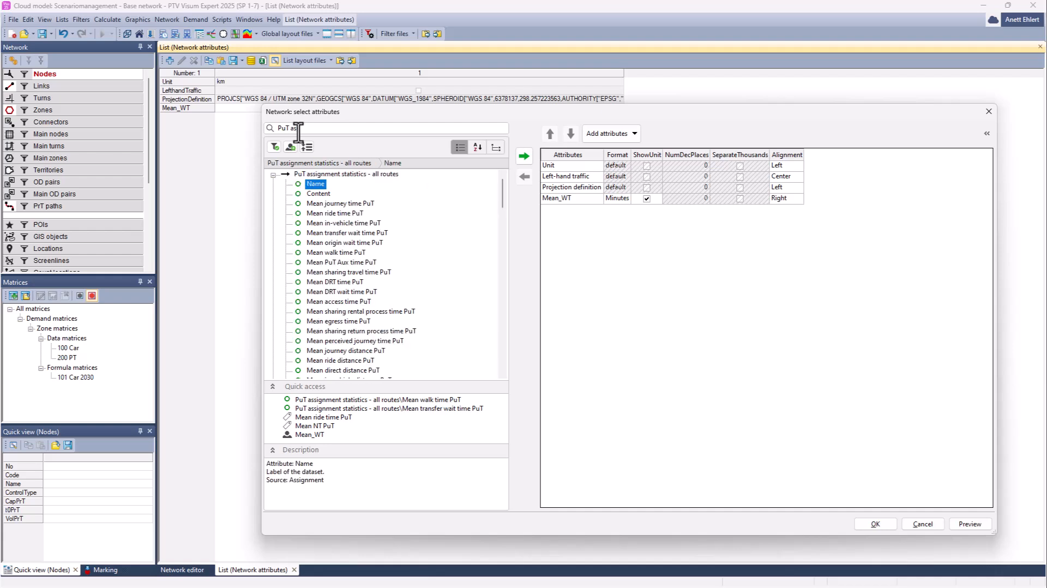
{"action": "type", "text": ",mean"}
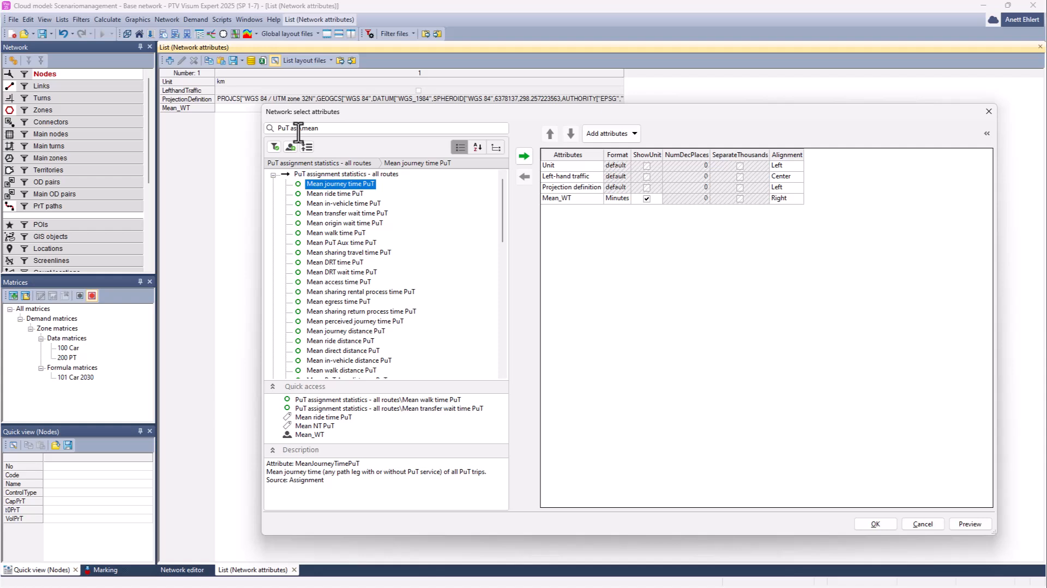
{"action": "type", "text": " wait"}
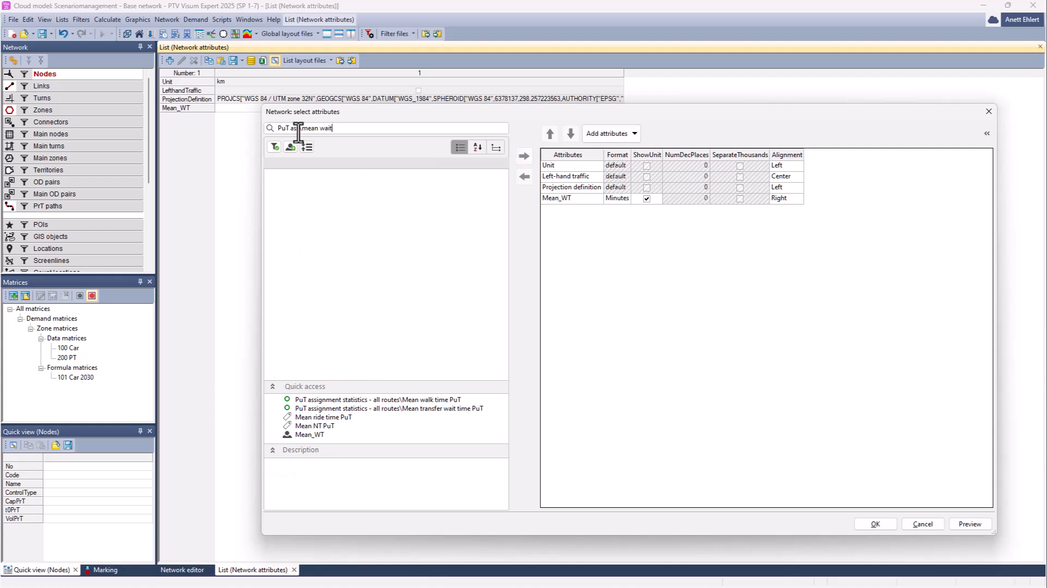
{"action": "key", "text": "BackSpace"}
{"action": "key", "text": "BackSpace"}
{"action": "key", "text": "BackSpace"}
{"action": "key", "text": "BackSpace"}
{"action": "type", "text": "trans"}
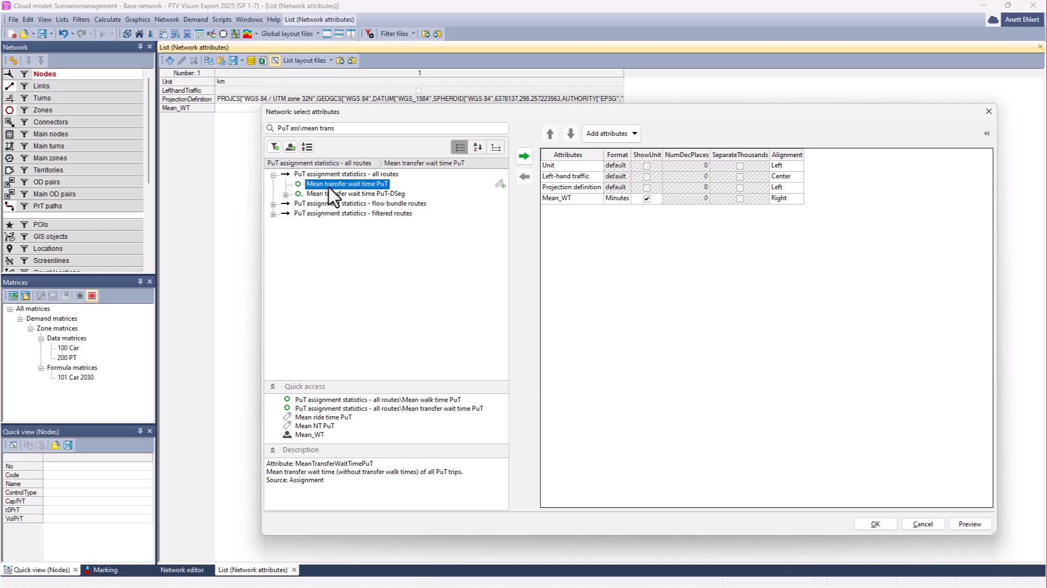
Create the alias Mean_TWT for Mean transfer wait time PuT from PuT assignment statistics - all routes
{"action": "left_click", "coordinate": [500, 184]}
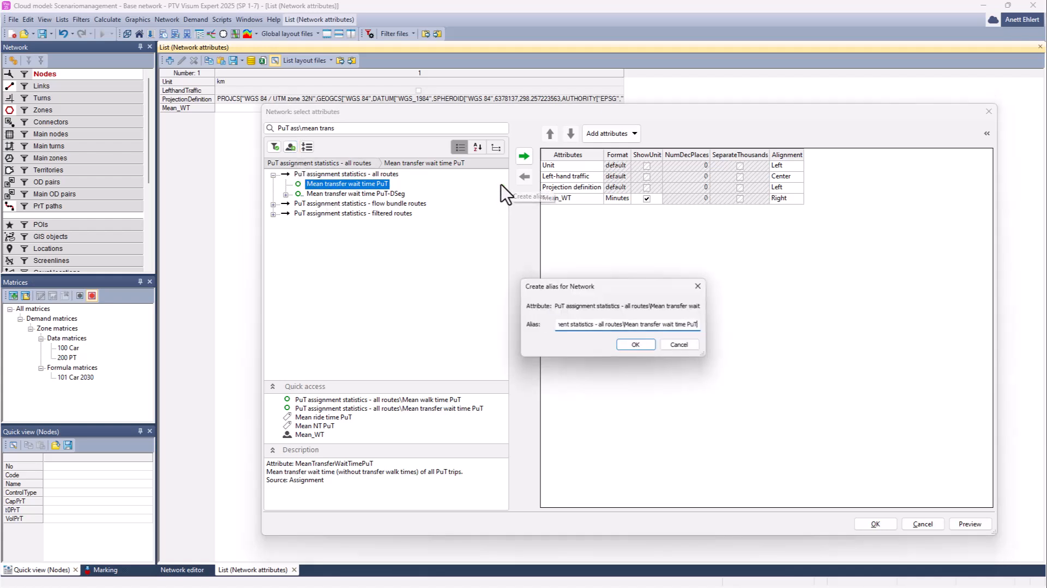
{"action": "left_click_drag", "start_coordinate": [624, 324], "coordinate": [553, 325]}
{"action": "key", "text": "BackSpace"}
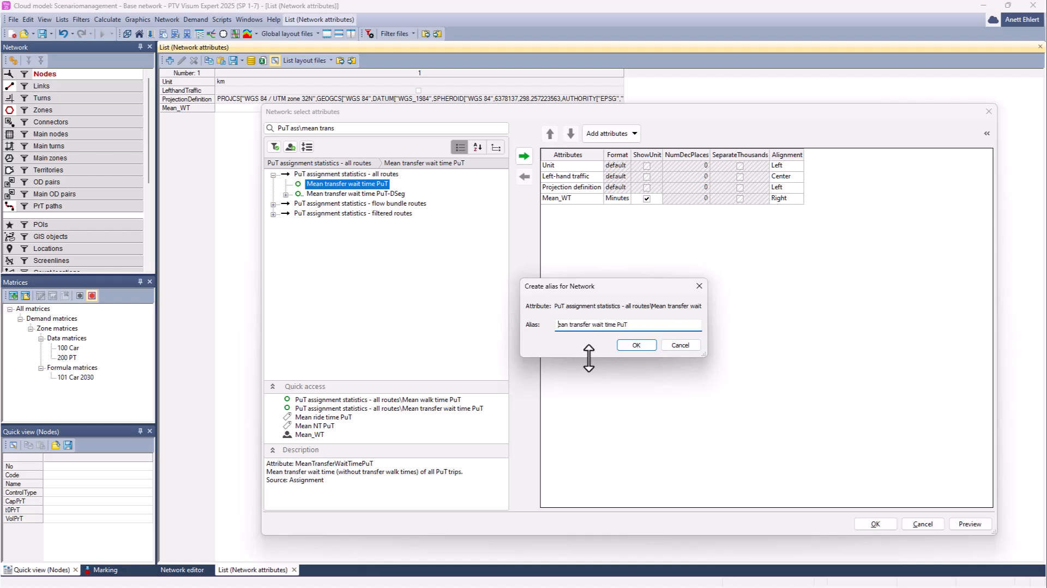
{"action": "type", "text": "M"}
{"action": "left_click_drag", "start_coordinate": [571, 325], "coordinate": [665, 327]}
{"action": "type", "text": "_TWT"}
{"action": "left_click", "coordinate": [635, 344]}
Add the Mean_TWT alias to the network attribute list, apply the selection and close the list
{"action": "double_click", "coordinate": [310, 174]}
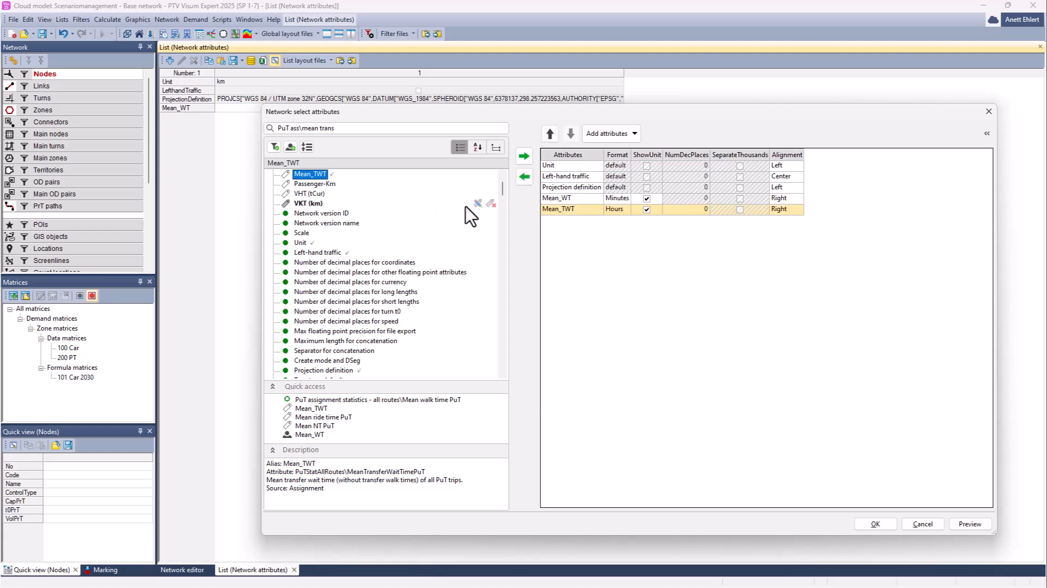
{"action": "left_click", "coordinate": [875, 524]}
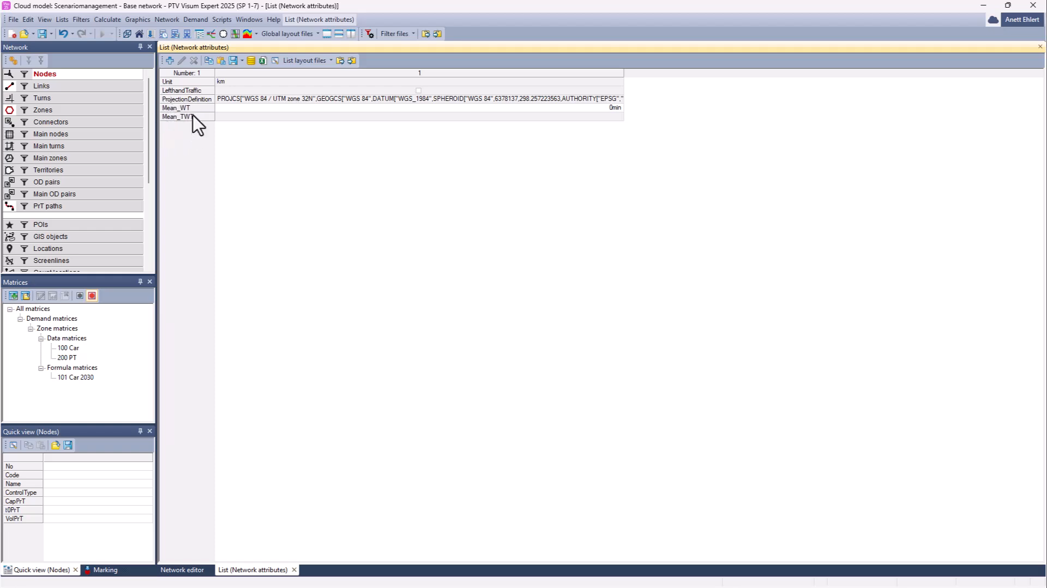
{"action": "left_click", "coordinate": [294, 570]}
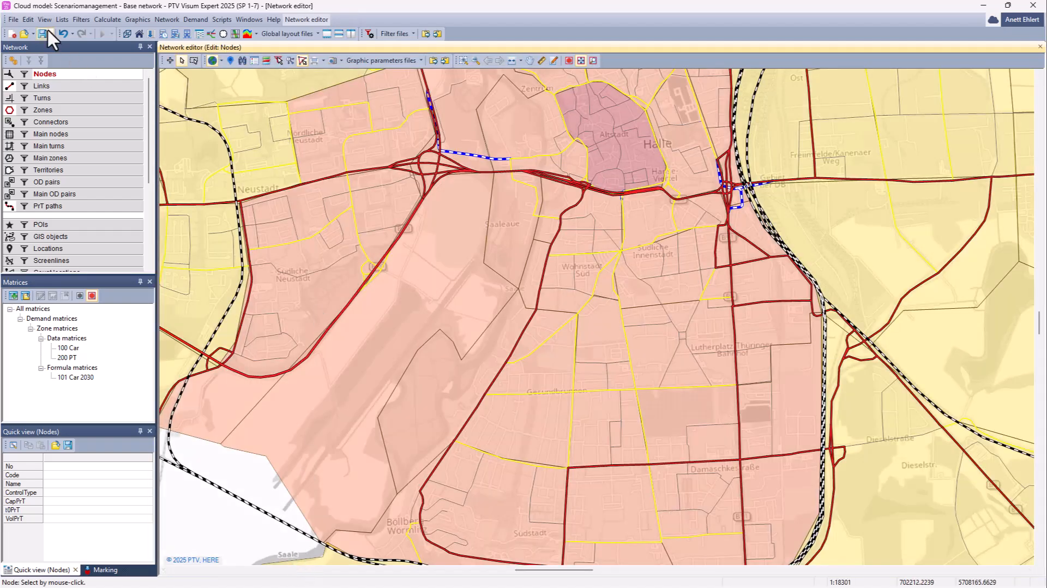
Save the base network to the cloud with the comment "KPIs added" and close PTV Visum
{"action": "left_click", "coordinate": [41, 30]}
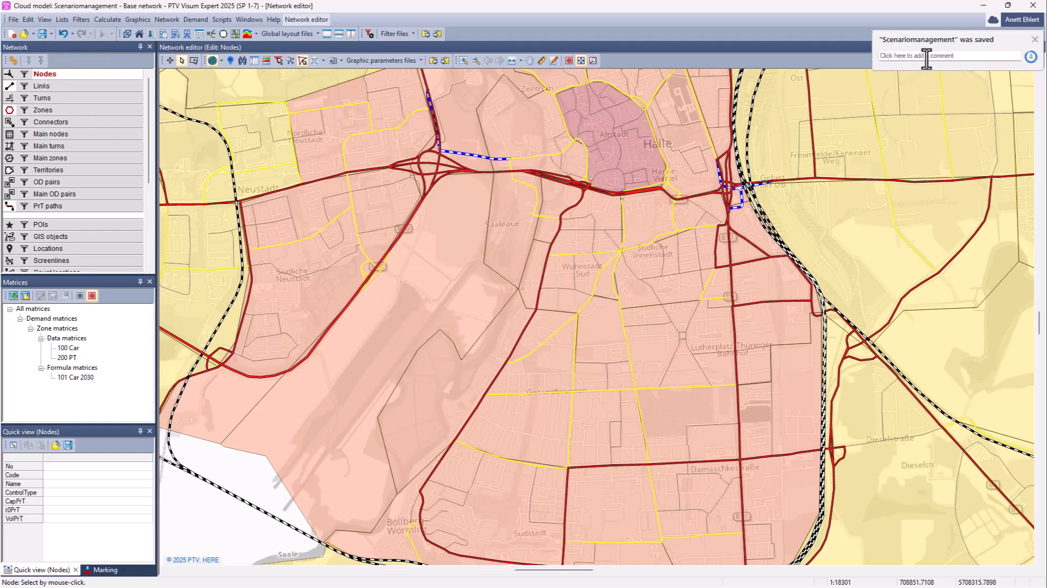
{"action": "left_click", "coordinate": [927, 55]}
{"action": "type", "text": "KPIs added"}
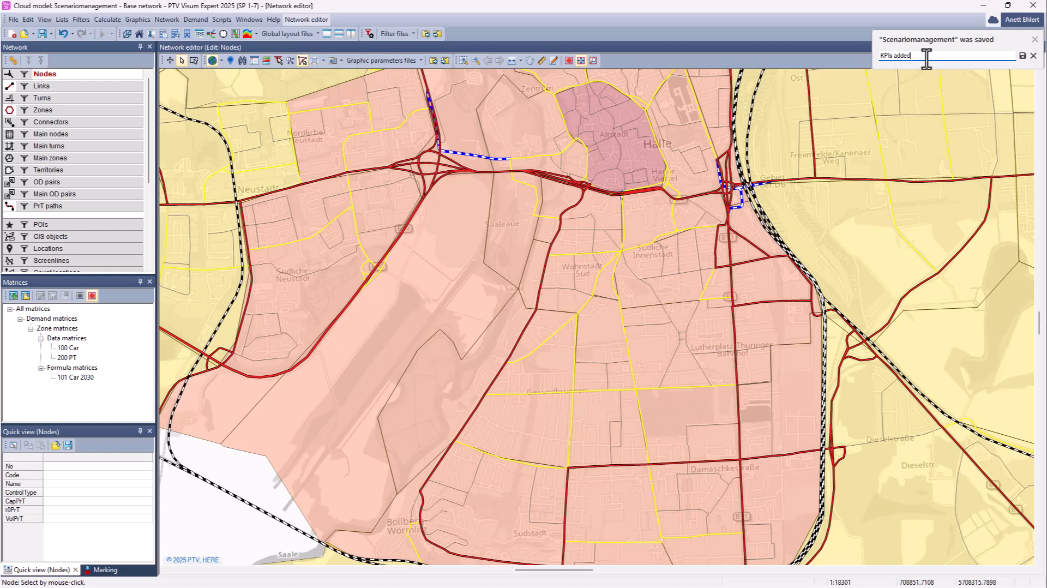
{"action": "left_click", "coordinate": [1022, 56]}
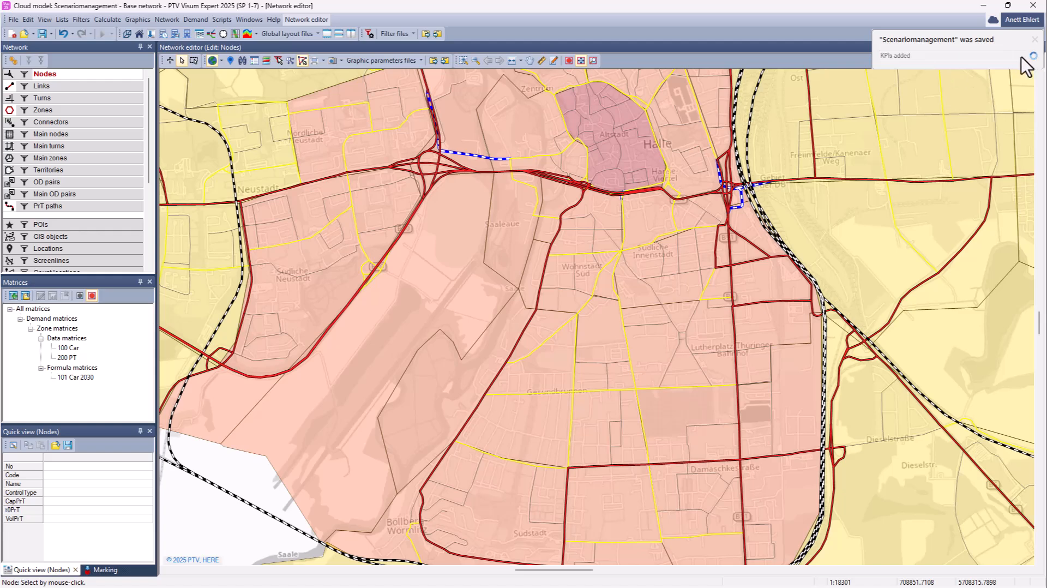
{"action": "left_click", "coordinate": [1033, 6]}
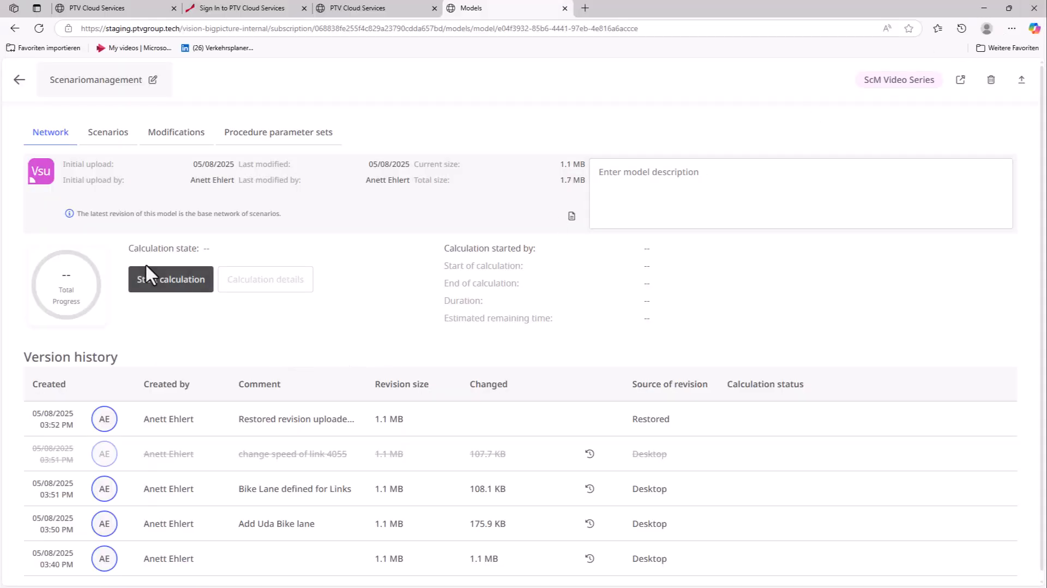
Refresh the model page in the portal and open the KPI settings of the scenarios
{"action": "left_click", "coordinate": [39, 28]}
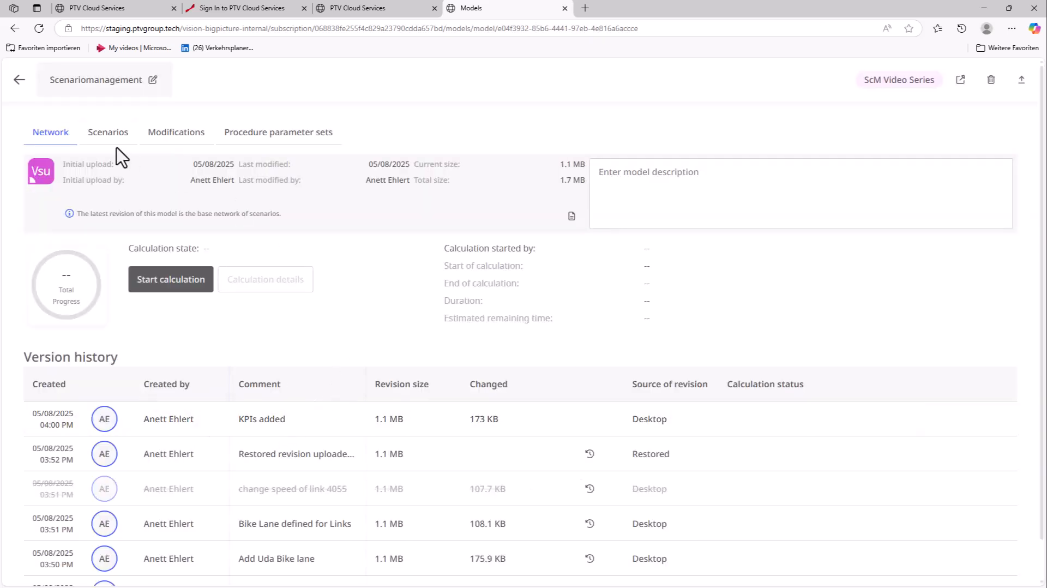
{"action": "left_click", "coordinate": [109, 135]}
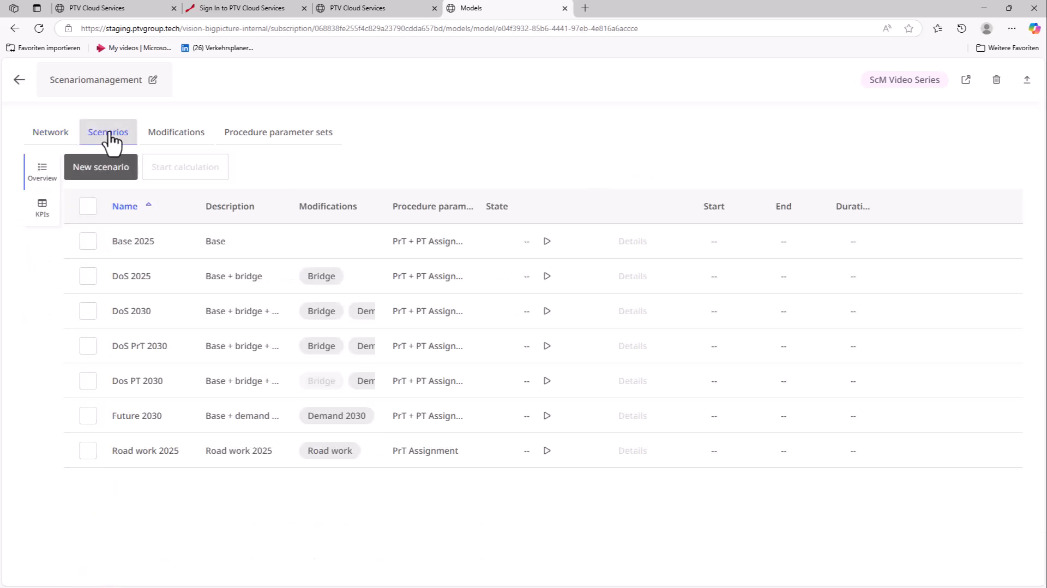
{"action": "left_click", "coordinate": [41, 213]}
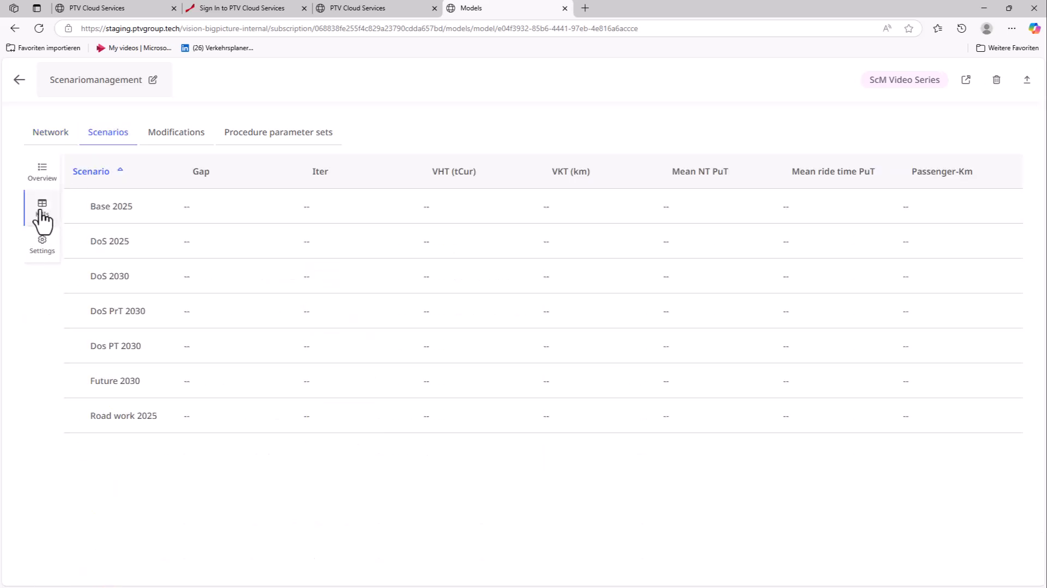
{"action": "left_click", "coordinate": [41, 253]}
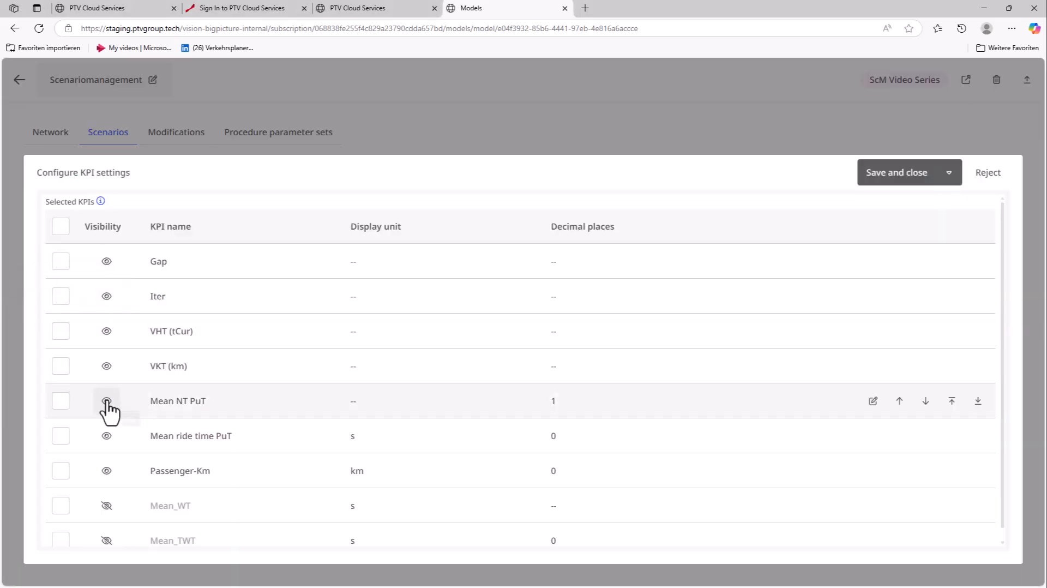
Make the Mean_WT and Mean_TWT KPIs visible, check Mean_WT's display unit setting without changing it, and save the KPI settings
{"action": "scroll", "coordinate": [150, 423], "scroll_direction": "down", "scroll_amount": 1}
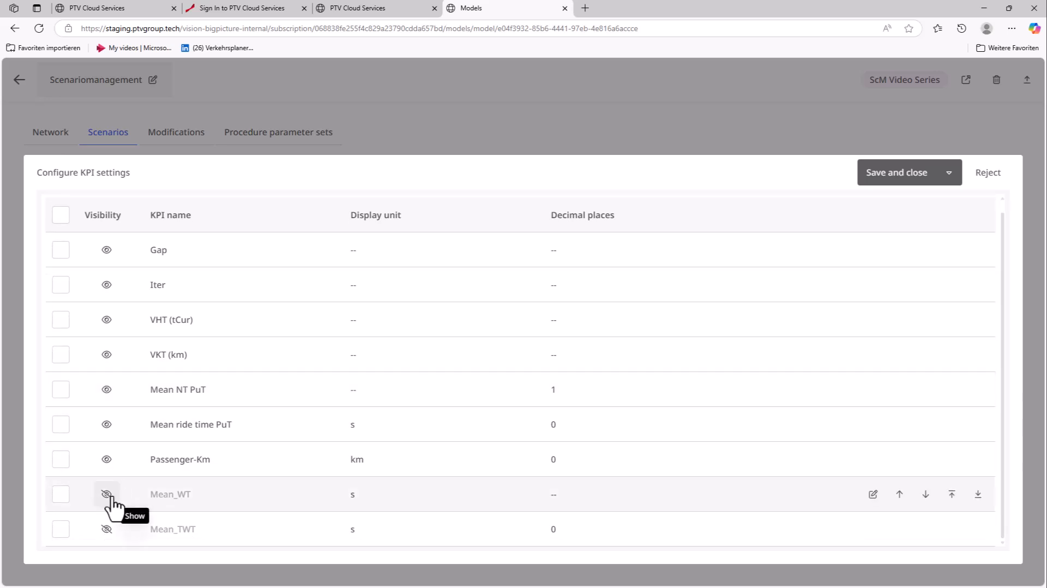
{"action": "left_click", "coordinate": [106, 494]}
{"action": "left_click", "coordinate": [106, 529]}
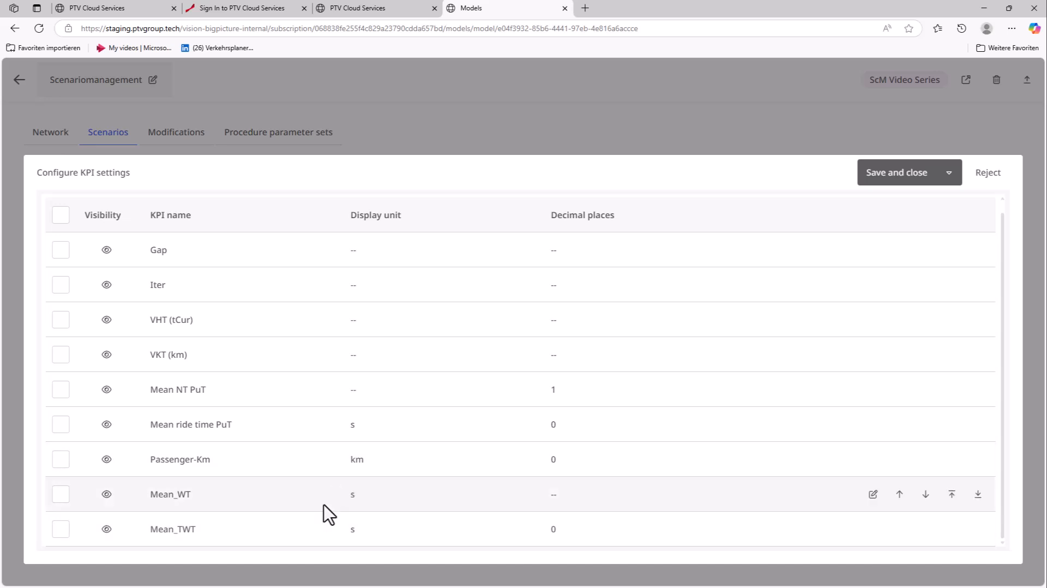
{"action": "left_click", "coordinate": [873, 495]}
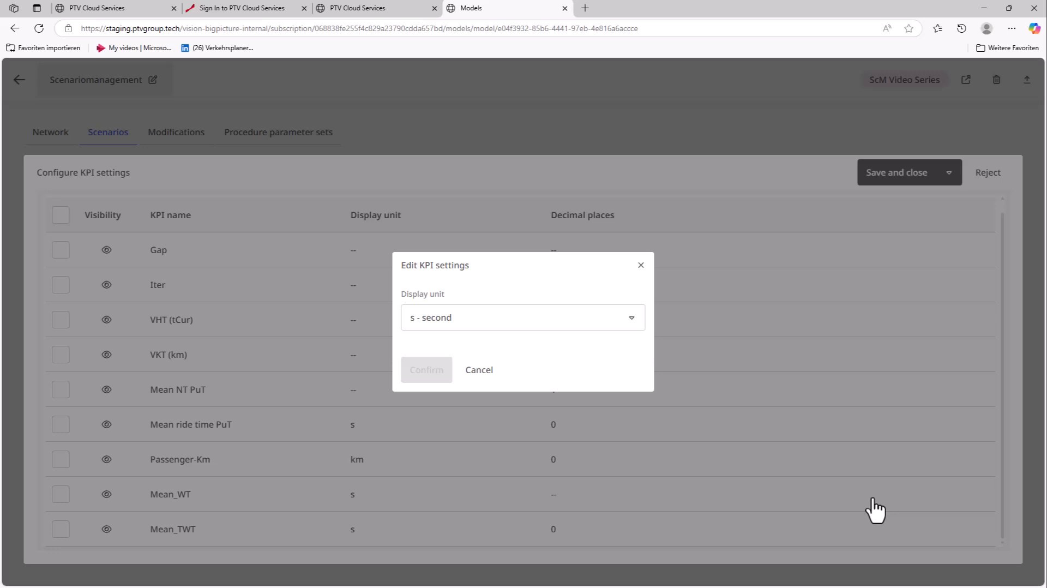
{"action": "left_click", "coordinate": [640, 266]}
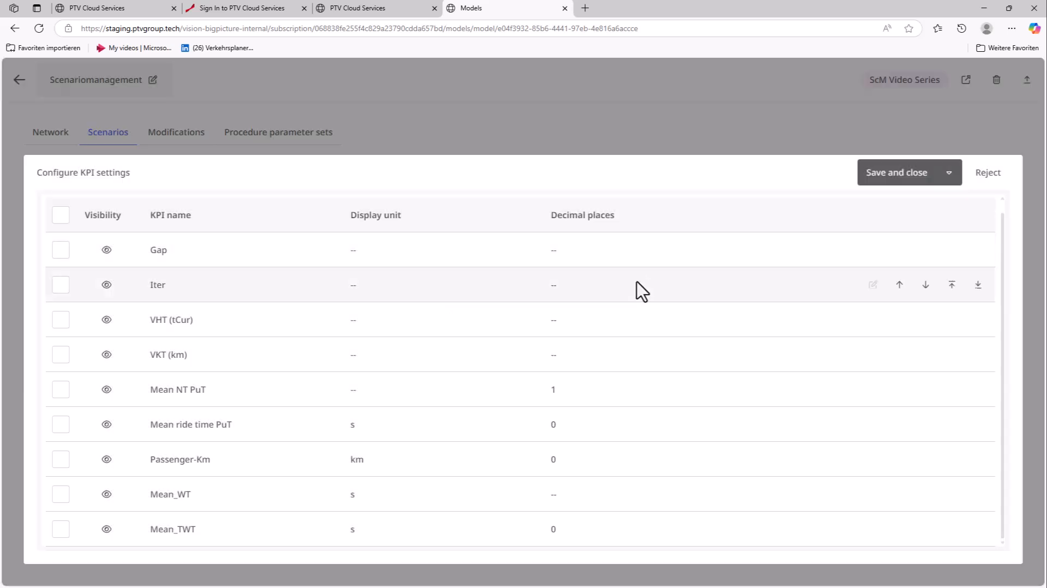
{"action": "left_click", "coordinate": [897, 173]}
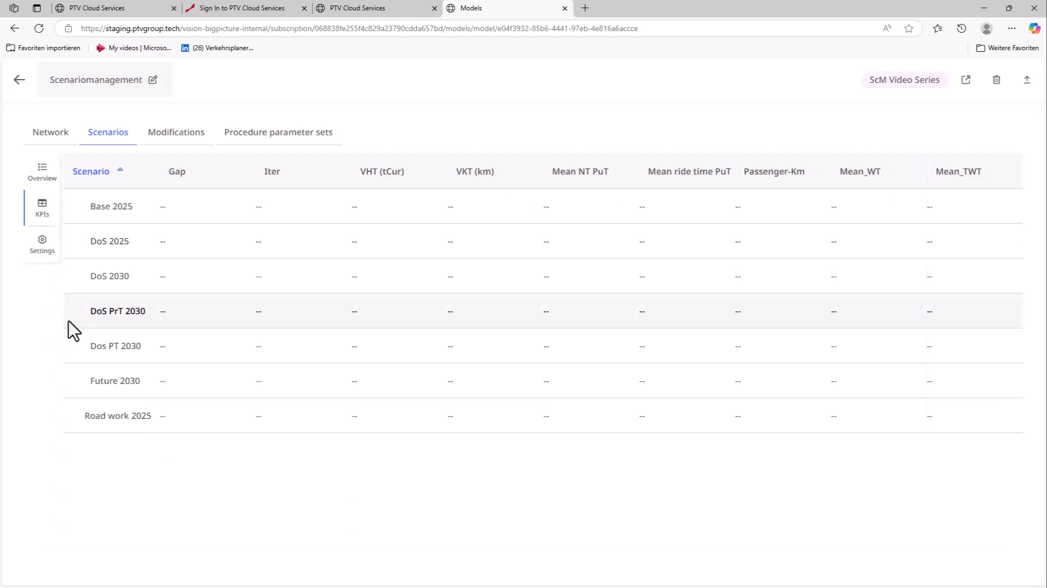
Start the calculation of all scenarios from the scenario overview
{"action": "left_click", "coordinate": [44, 173]}
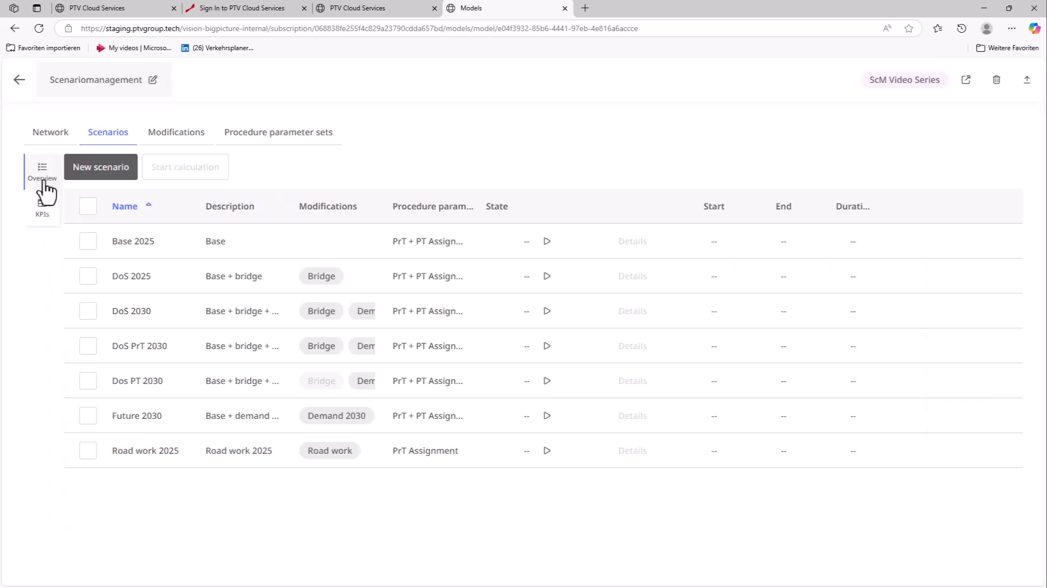
{"action": "left_click", "coordinate": [88, 207]}
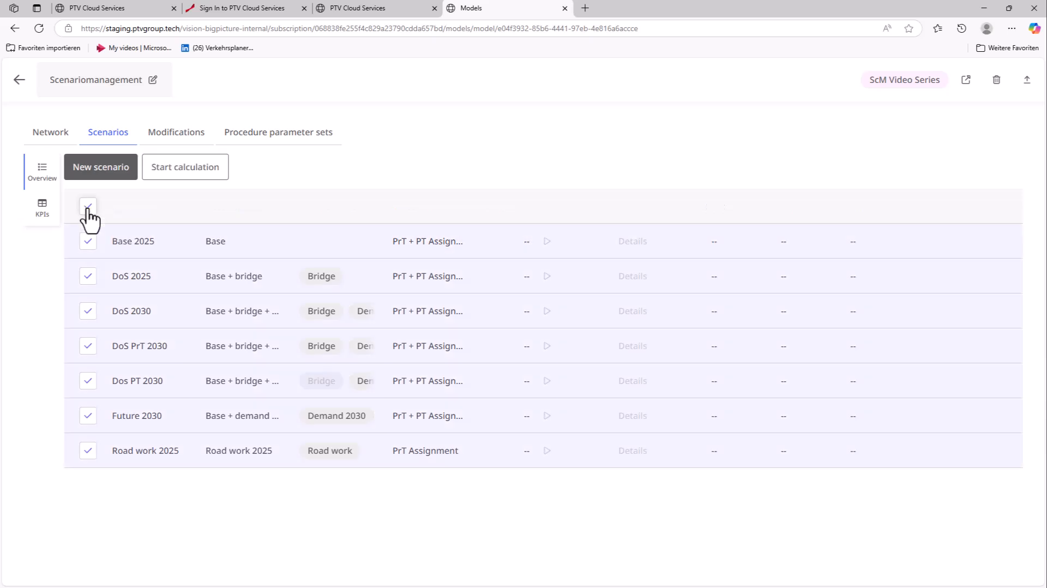
{"action": "left_click", "coordinate": [171, 179]}
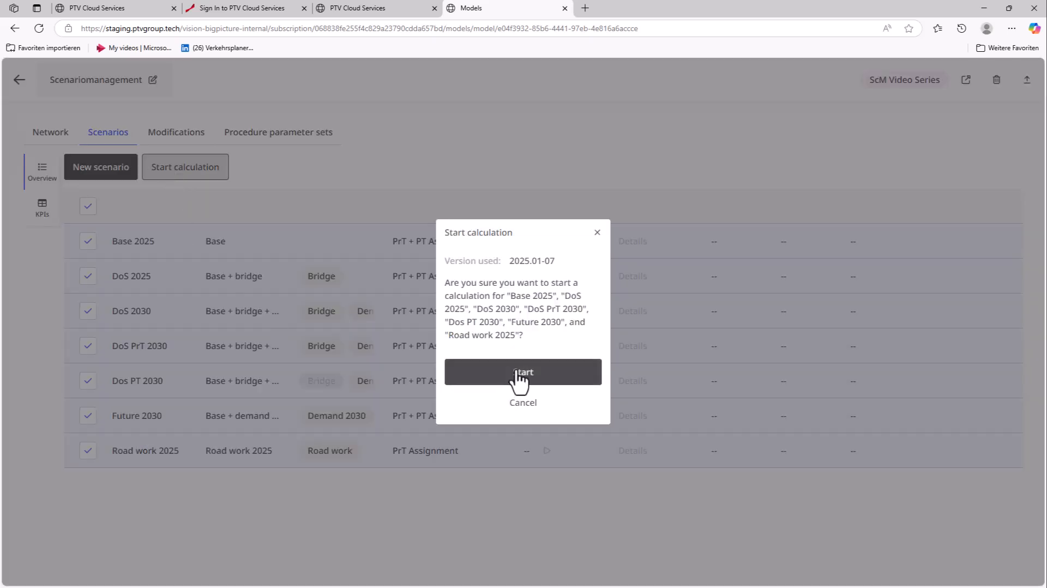
{"action": "left_click", "coordinate": [520, 376]}
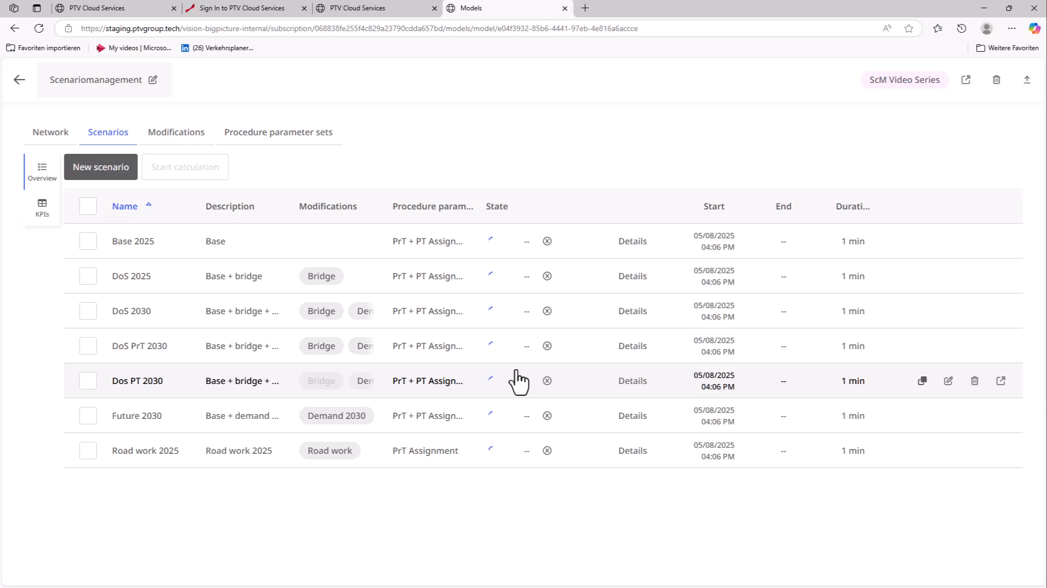
Check the running scenario calculations of Scenariomanagement in the models list and reopen the model
{"action": "left_click", "coordinate": [21, 82]}
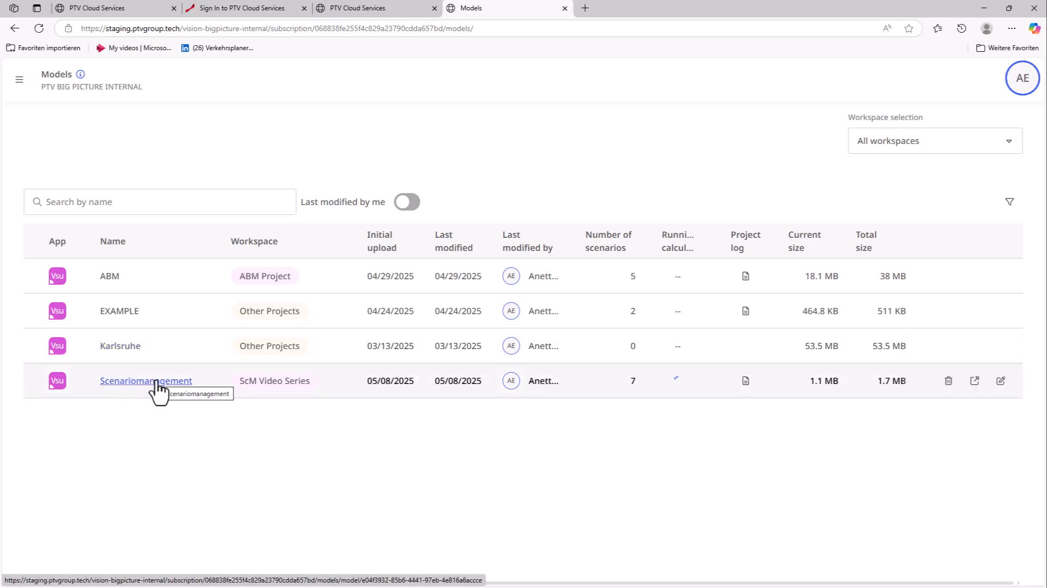
{"action": "mouse_move", "coordinate": [676, 380]}
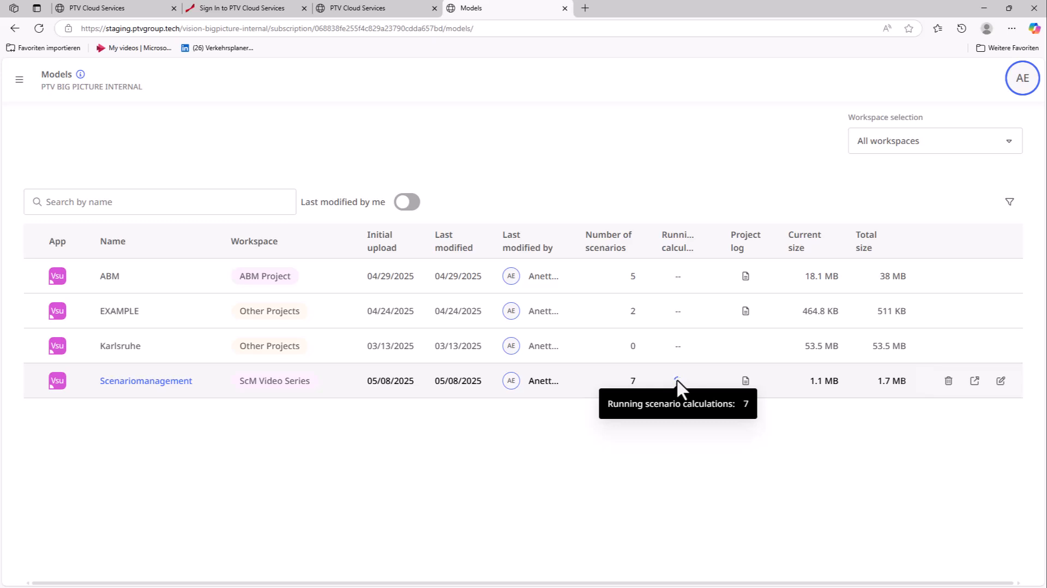
{"action": "left_click", "coordinate": [151, 390]}
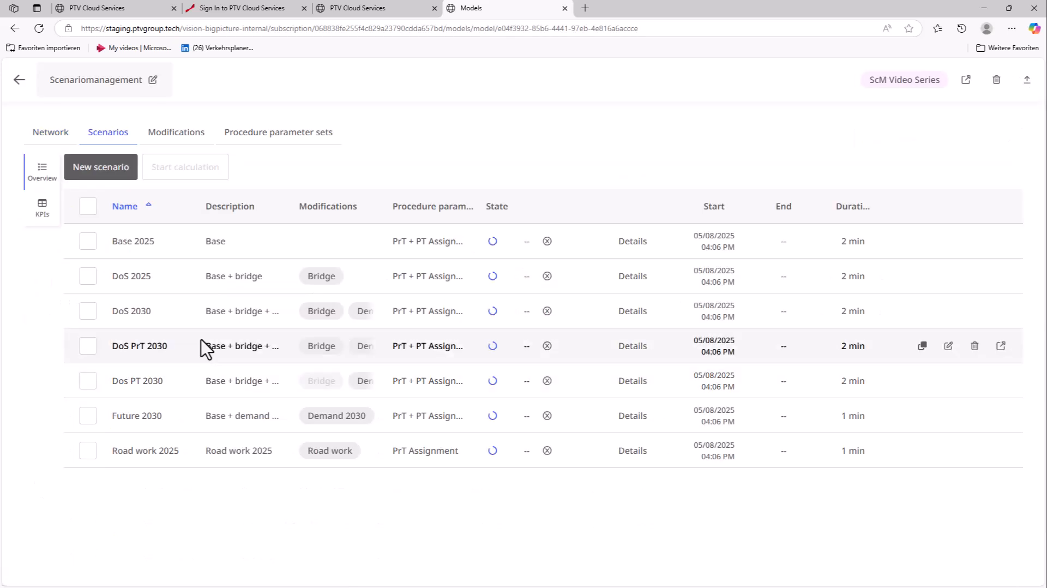
Review the progress overview and the full protocol log in the calculation details of scenario Base 2025, then close the details
{"action": "left_click", "coordinate": [635, 253]}
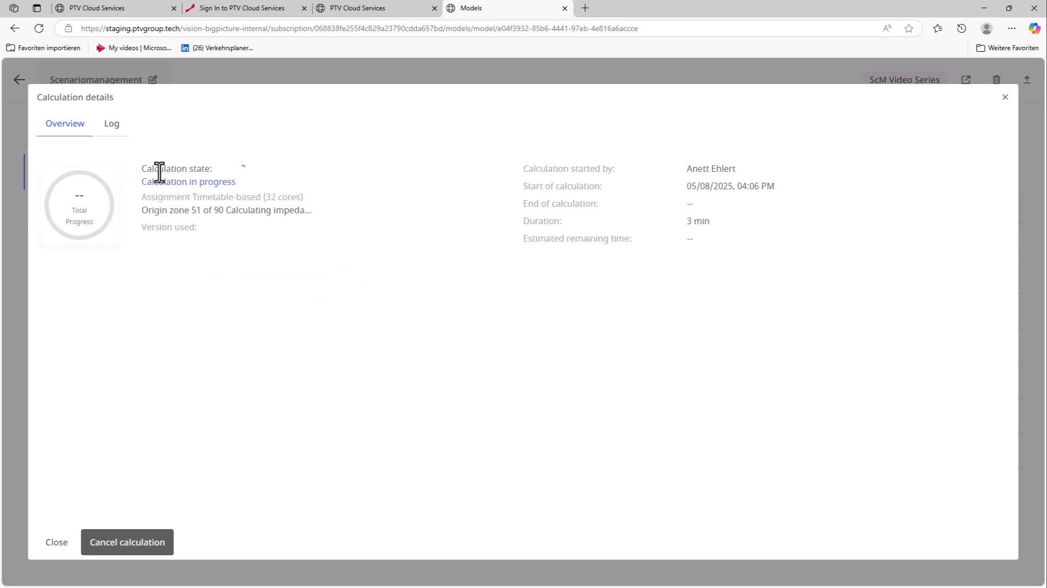
{"action": "left_click", "coordinate": [112, 125]}
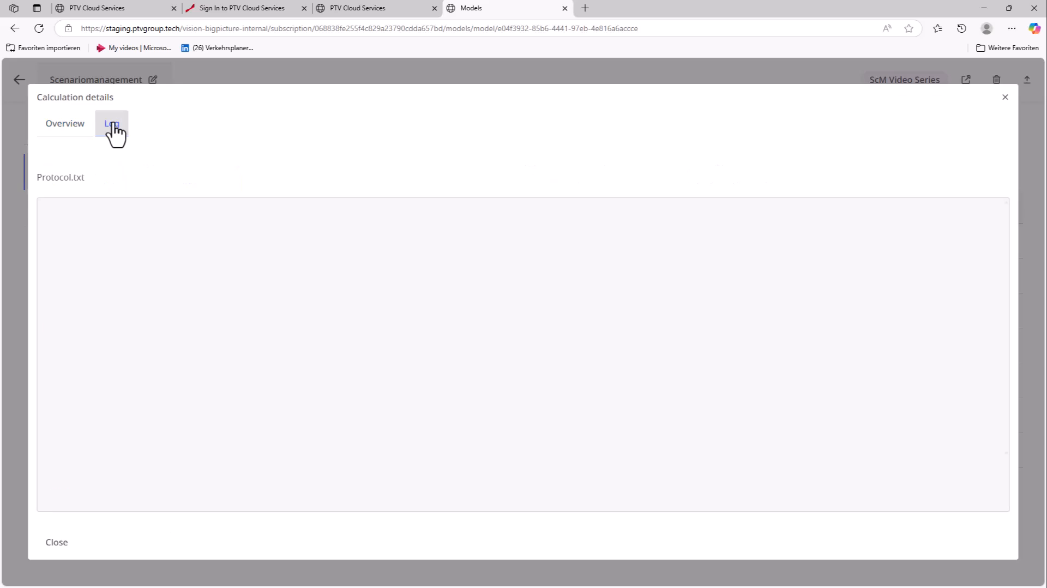
{"action": "scroll", "coordinate": [136, 329], "scroll_direction": "up", "scroll_amount": 10}
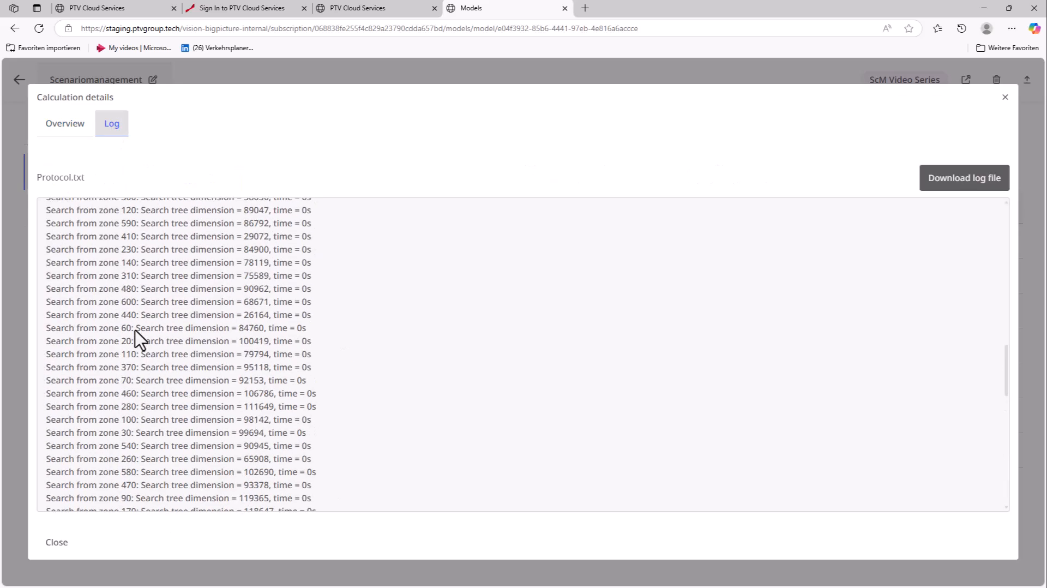
{"action": "scroll", "coordinate": [136, 339], "scroll_direction": "up", "scroll_amount": 20}
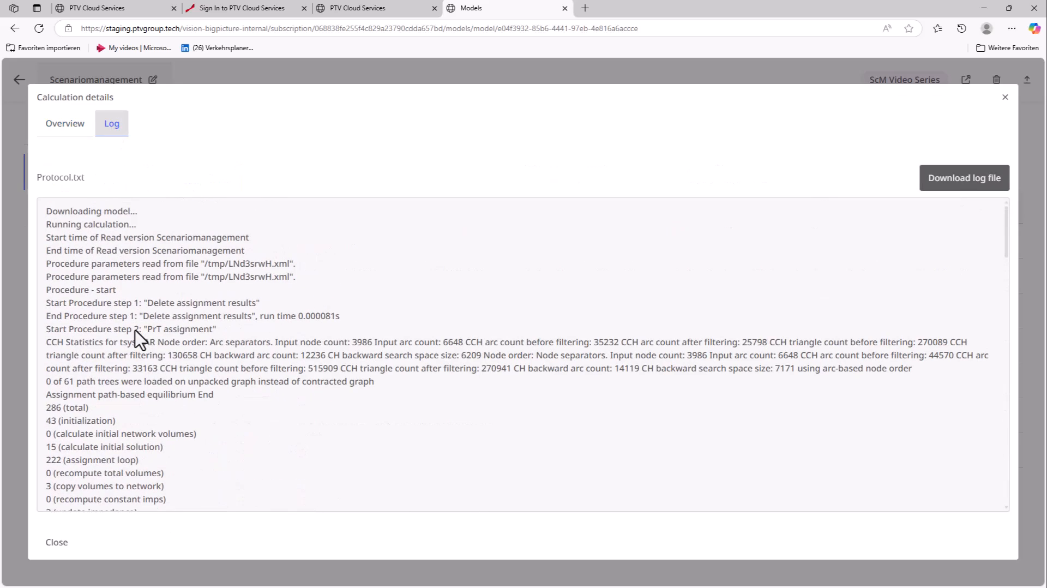
{"action": "left_click", "coordinate": [74, 126]}
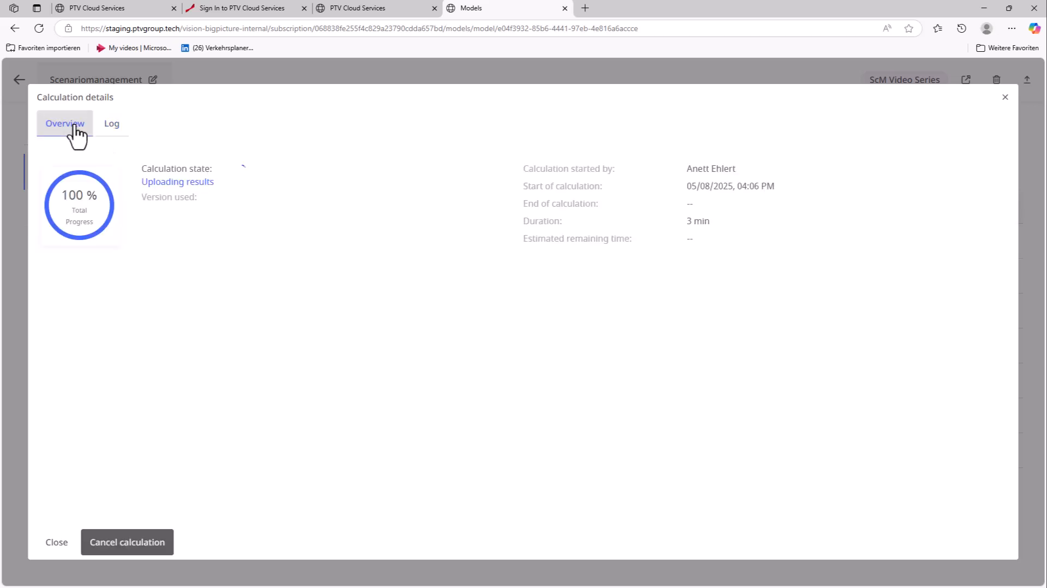
{"action": "left_click", "coordinate": [1006, 104]}
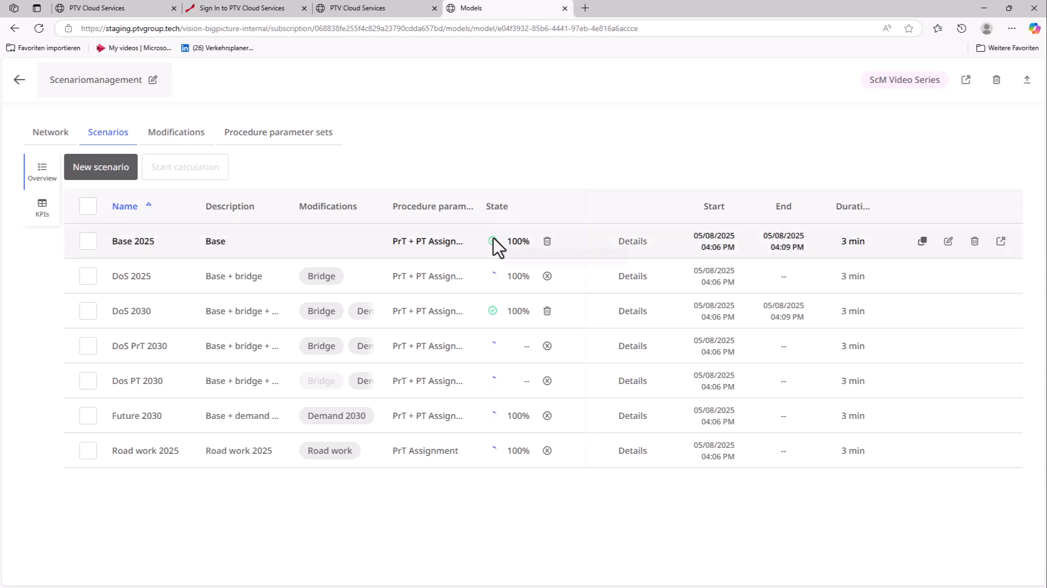
Check the scenario calculation states and view the KPI table of all scenarios, refreshing the page to load the computed values
{"action": "mouse_move", "coordinate": [493, 241]}
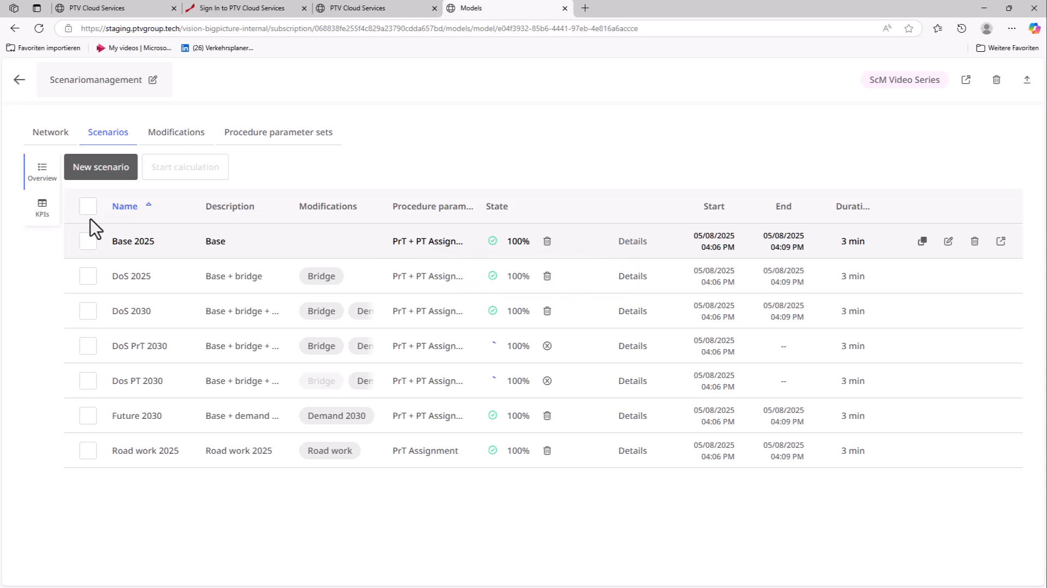
{"action": "left_click", "coordinate": [40, 208]}
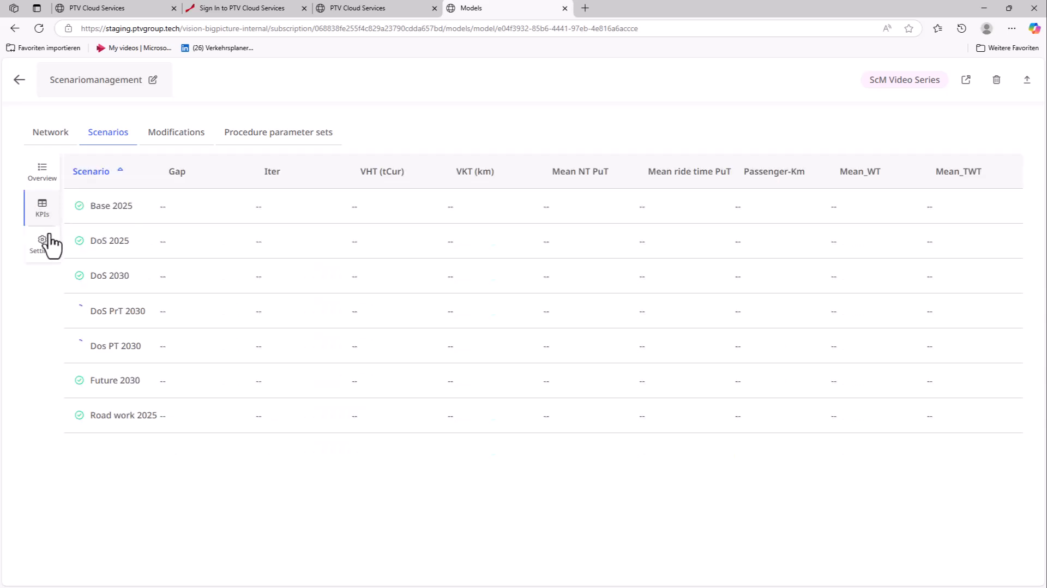
{"action": "left_click", "coordinate": [40, 29]}
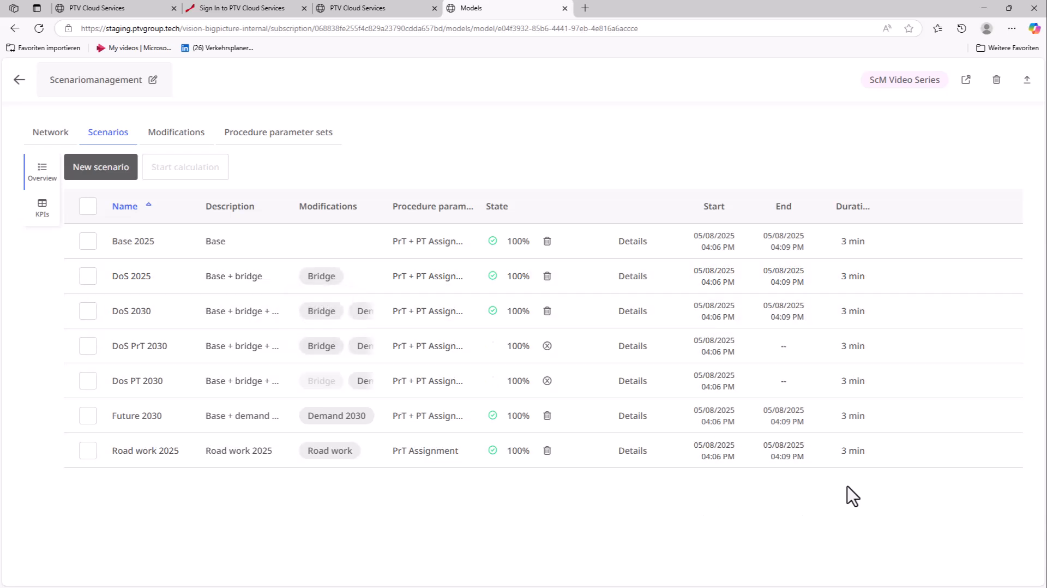
{"action": "left_click", "coordinate": [36, 211]}
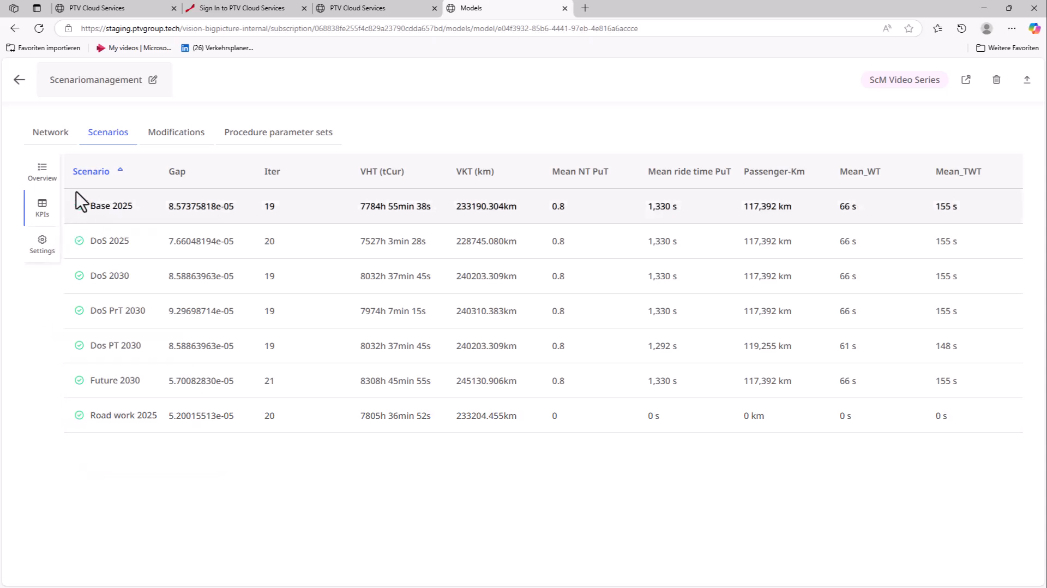
Return to the scenario overview and open the calculation result of DoS PrT 2030 in PTV Visum 2025
{"action": "left_click", "coordinate": [41, 170]}
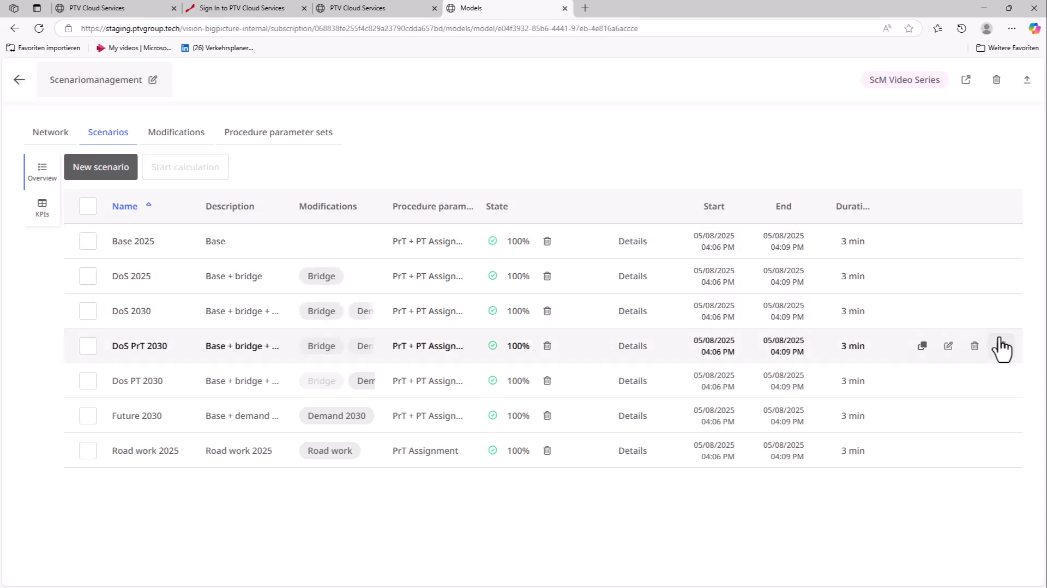
{"action": "left_click", "coordinate": [1001, 350]}
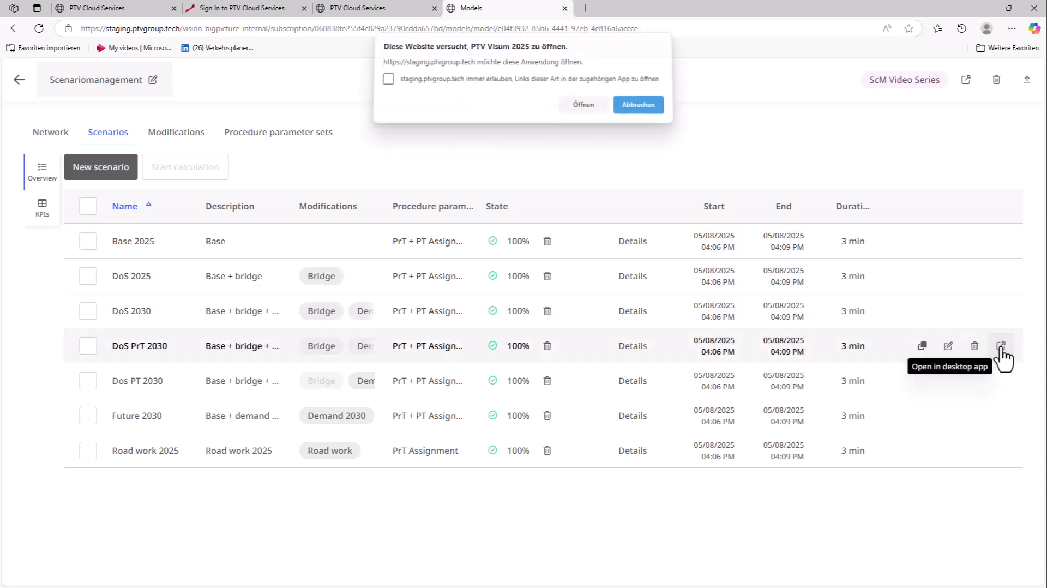
{"action": "left_click", "coordinate": [584, 111]}
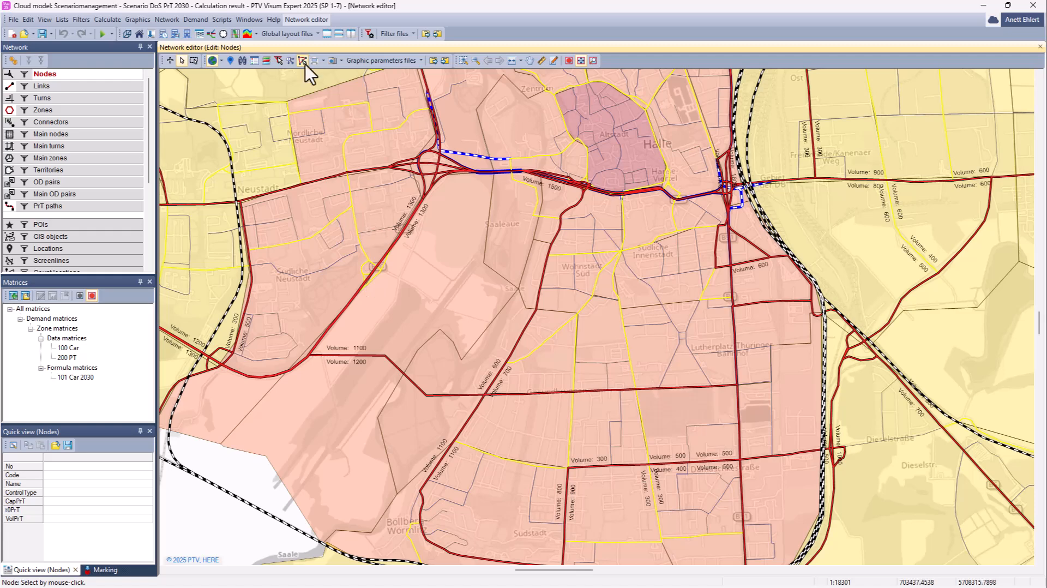
Display the scenario result with the global layouts Lay_PrT_Results and Lay_PuT_Results, and close PTV Visum without saving
{"action": "left_click", "coordinate": [317, 35]}
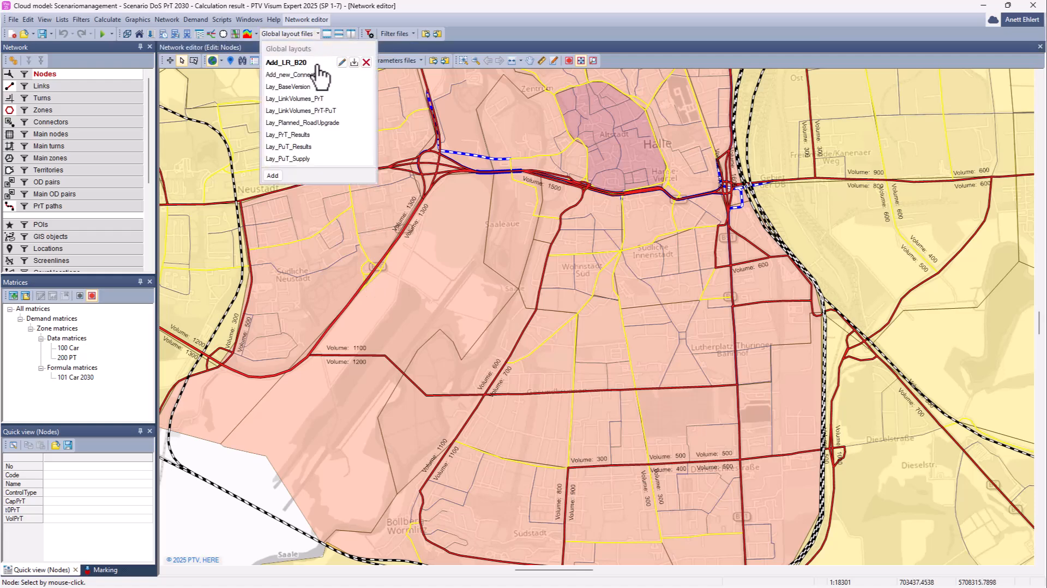
{"action": "left_click", "coordinate": [295, 135]}
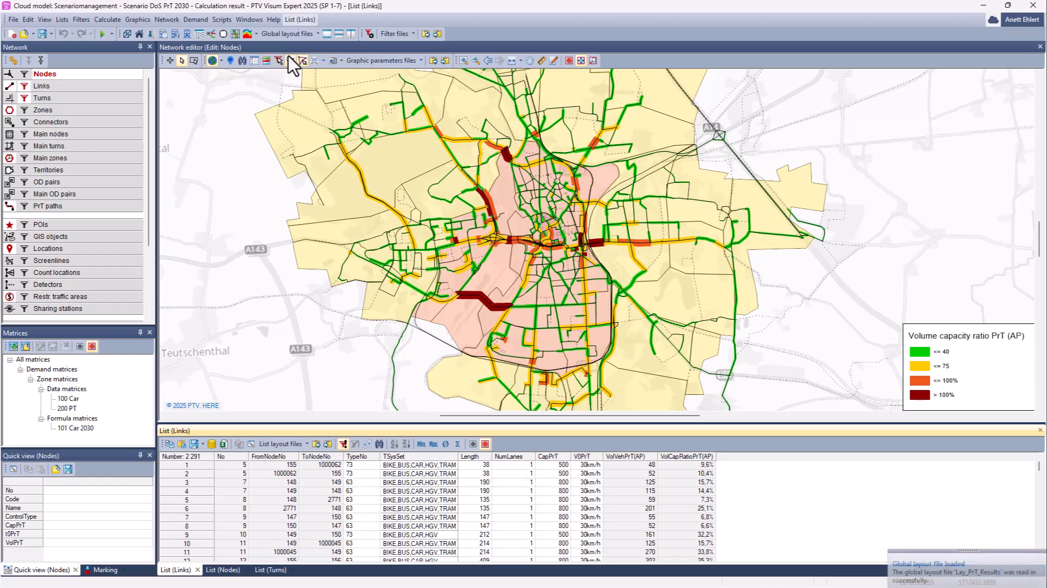
{"action": "left_click", "coordinate": [316, 34]}
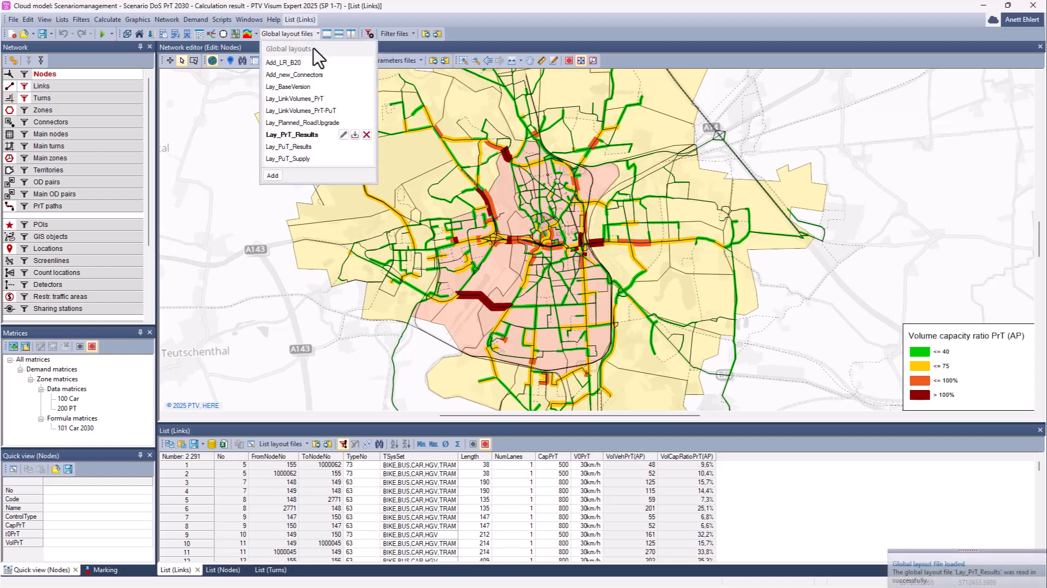
{"action": "left_click", "coordinate": [304, 158]}
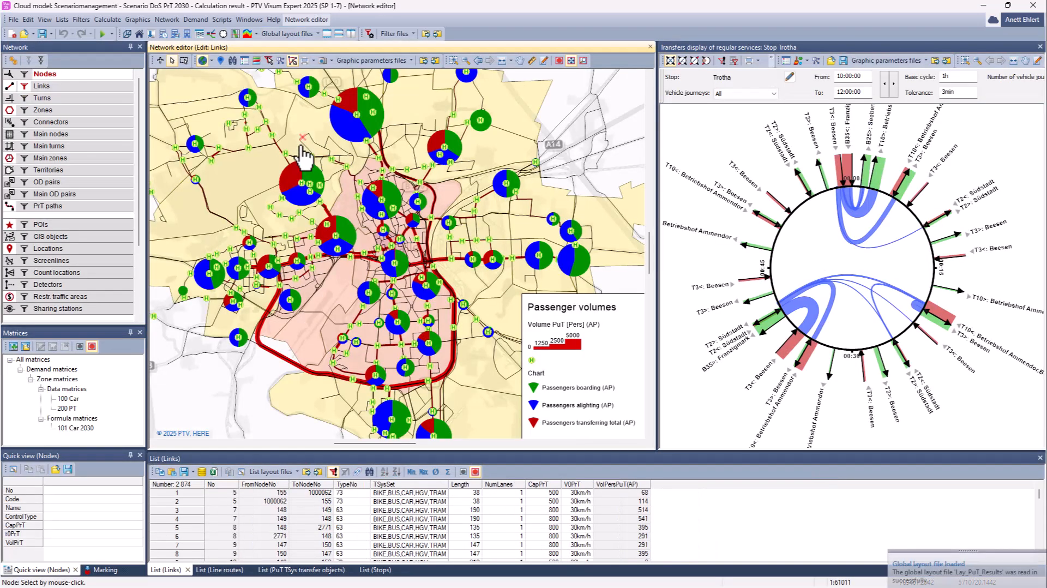
{"action": "left_click", "coordinate": [1033, 8]}
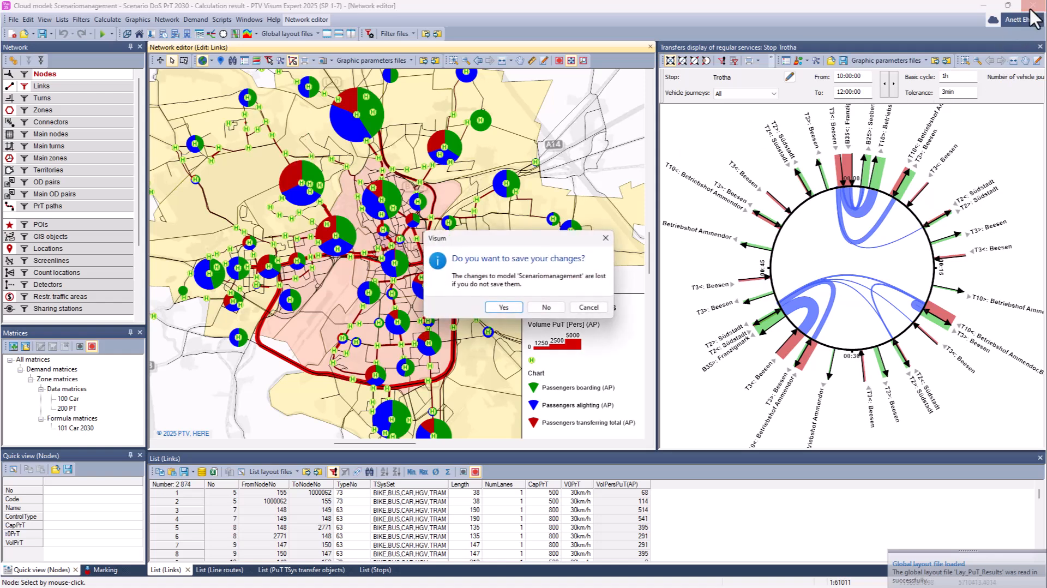
{"action": "left_click", "coordinate": [548, 307]}
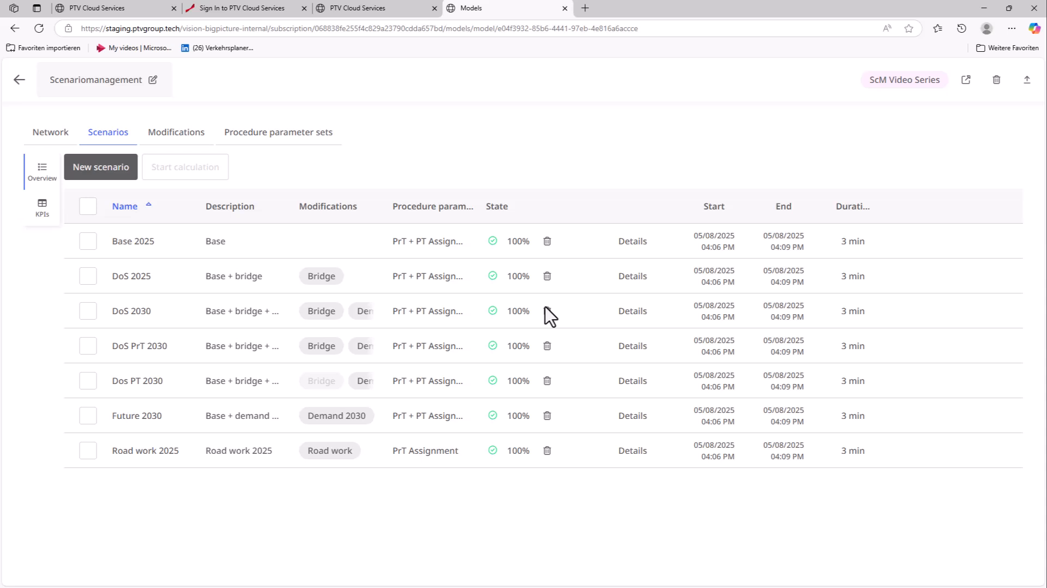
Check the cloud model's modifications, and export the model to a file-based desktop project named Scenariomanagement in PTV Visum, keeping the Documents base directory
{"action": "left_click", "coordinate": [173, 144]}
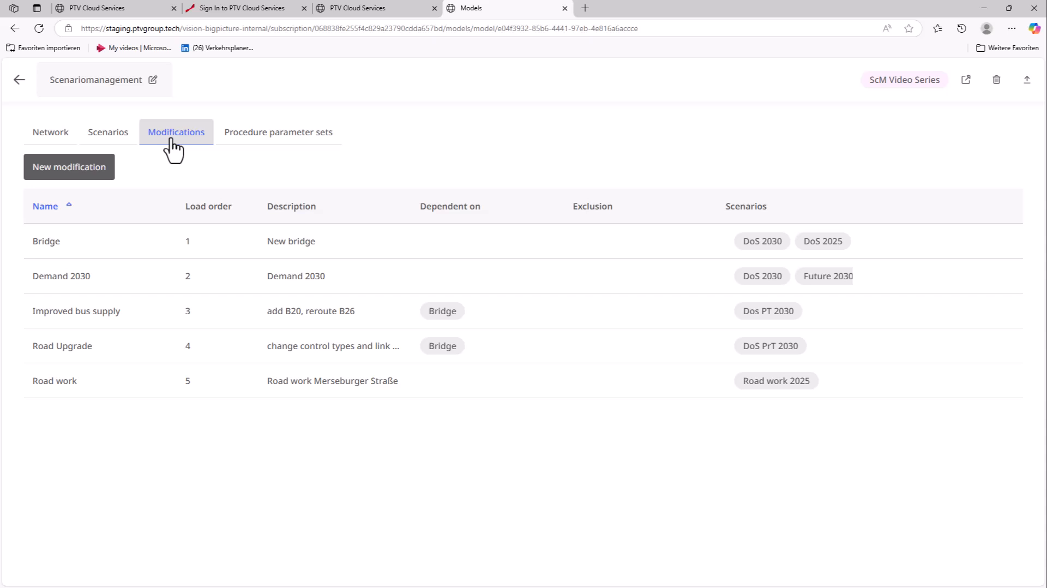
{"action": "left_click", "coordinate": [123, 137]}
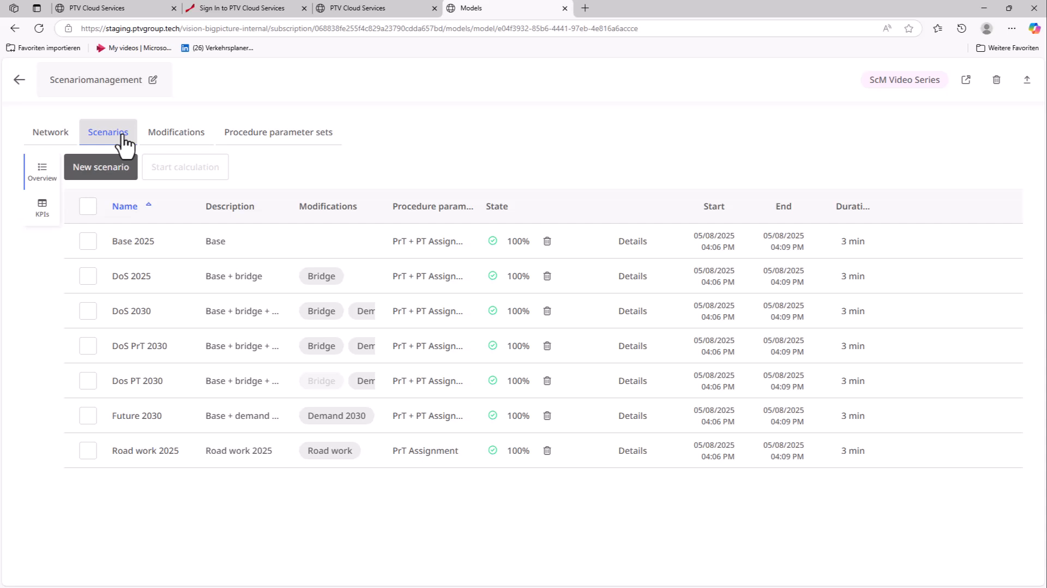
{"action": "left_click", "coordinate": [1025, 82]}
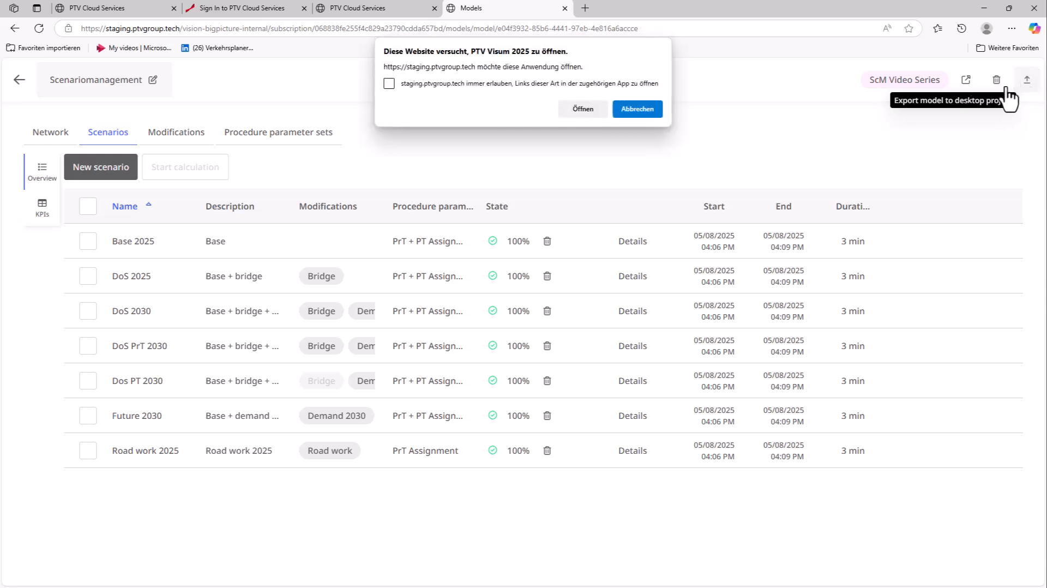
{"action": "left_click", "coordinate": [583, 109]}
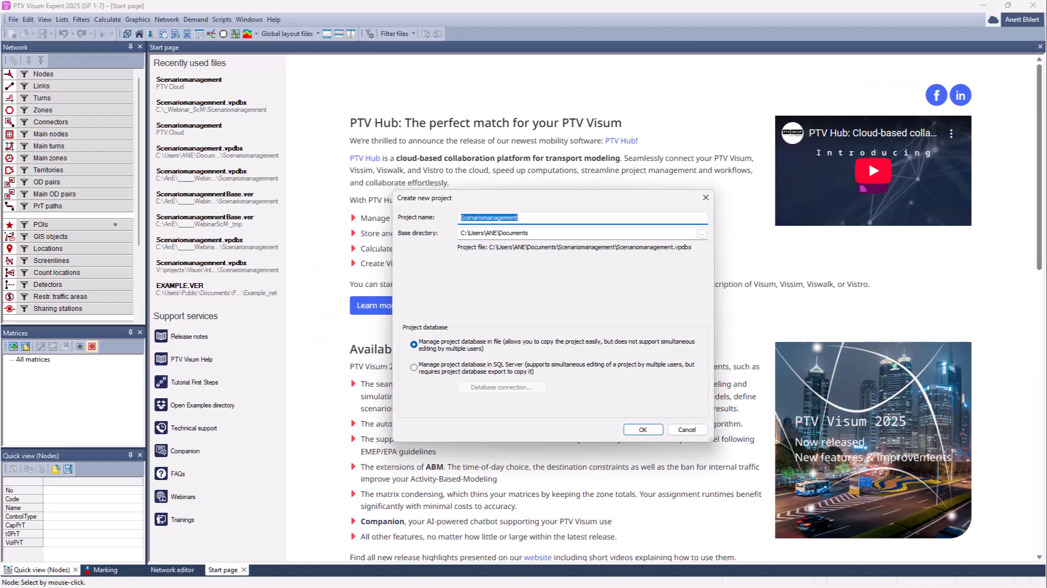
{"action": "left_click", "coordinate": [644, 429]}
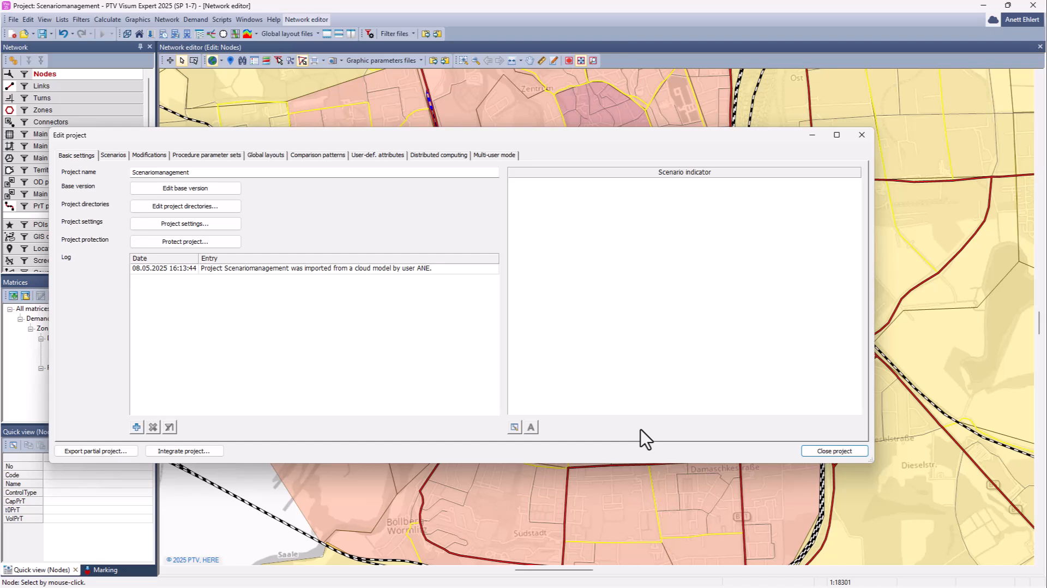
Review the scenarios, modifications and procedure parameter sets of the imported Scenariomanagement project
{"action": "left_click", "coordinate": [114, 155]}
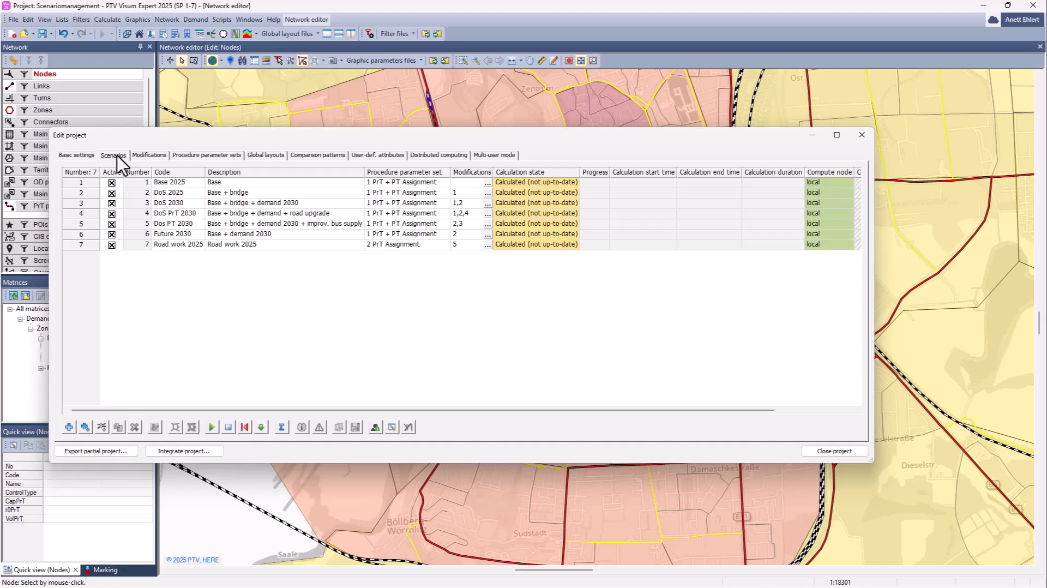
{"action": "left_click", "coordinate": [149, 156]}
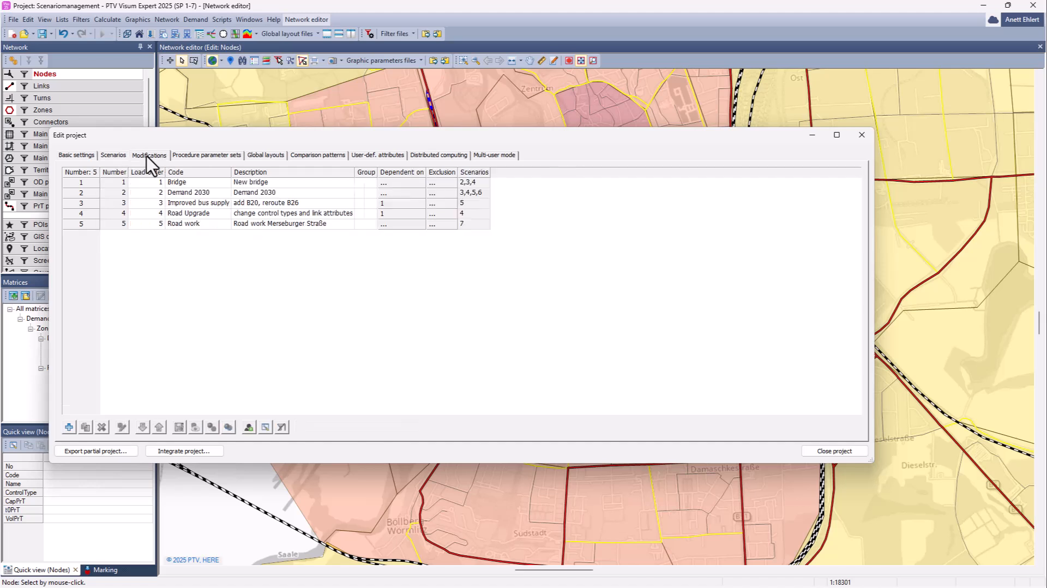
{"action": "left_click", "coordinate": [182, 157]}
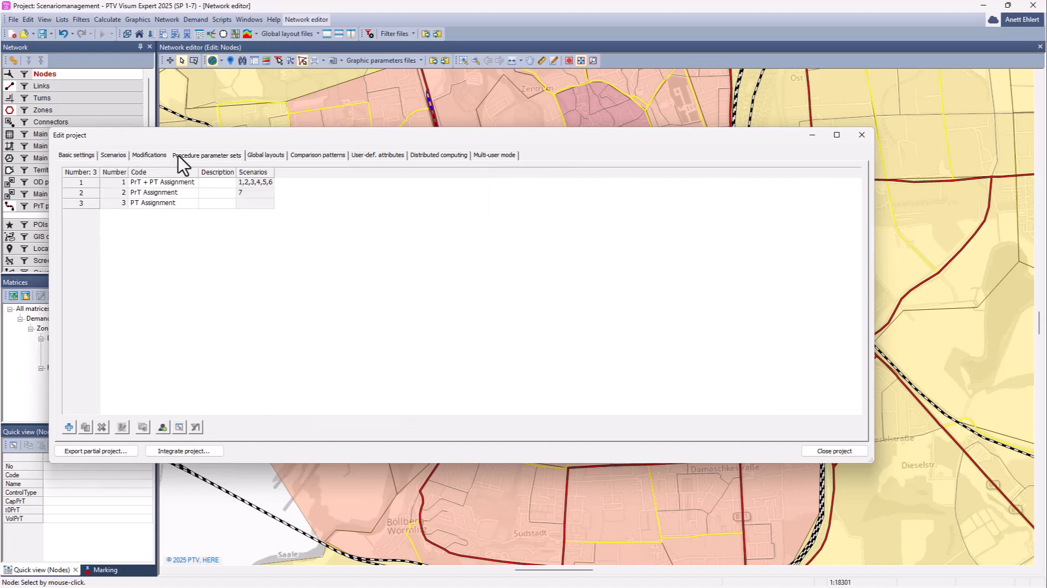
{"action": "left_click", "coordinate": [113, 156]}
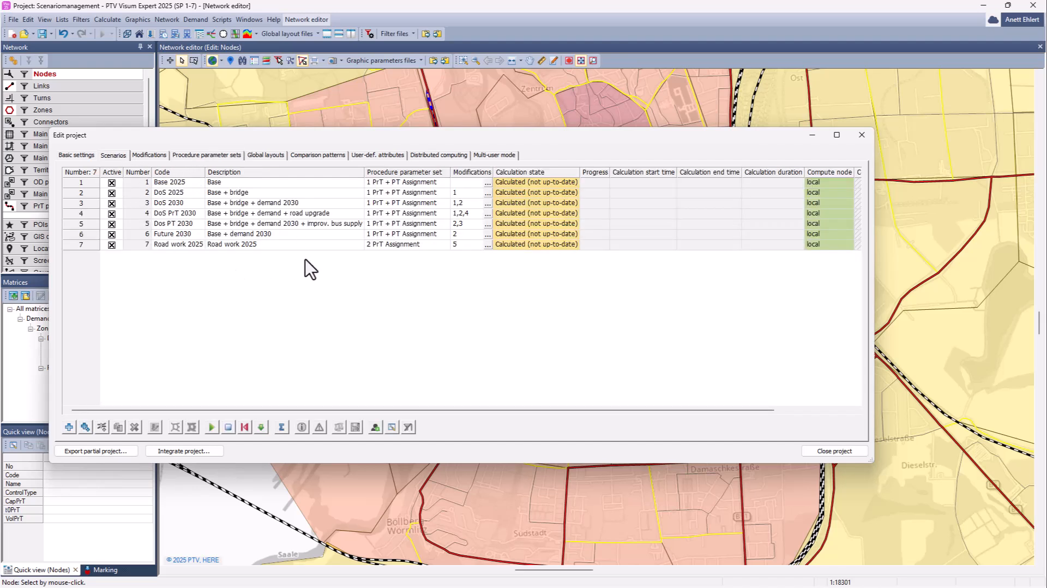